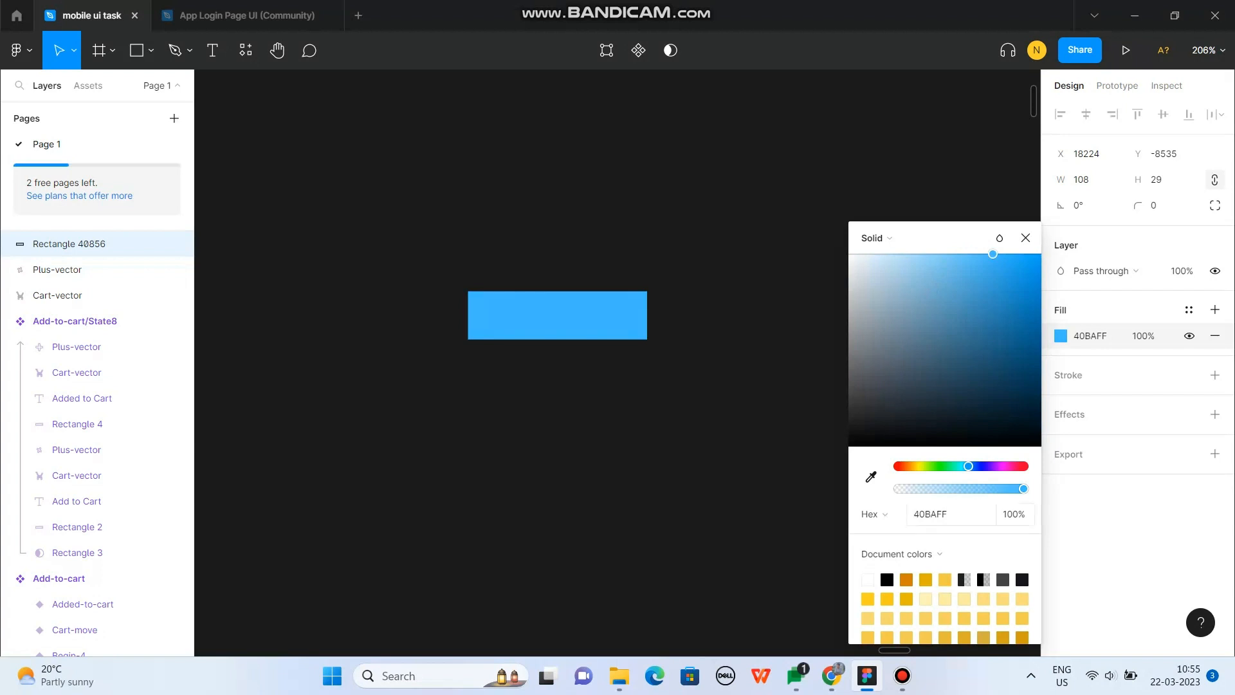
Step: Shift the rectangle's fill hue to blue 405FFF and set its corner radius to 4
{"action": "left_click_drag", "start_coordinate": [970, 466], "coordinate": [978, 466]}
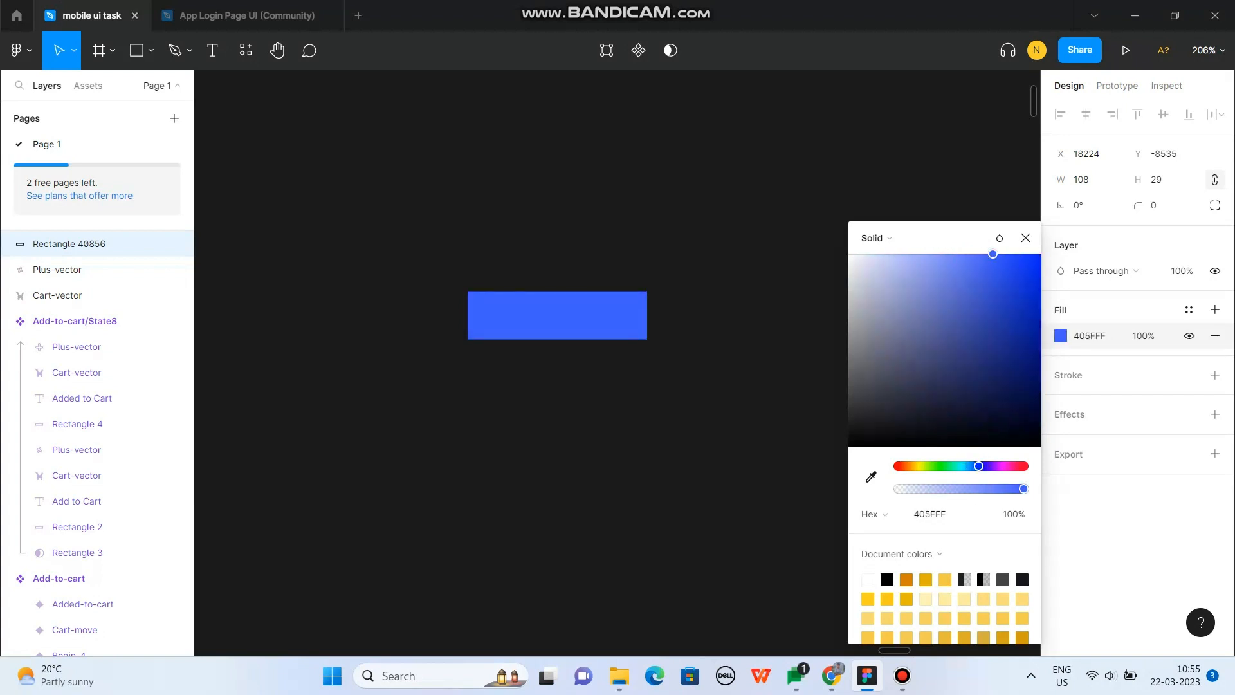
{"action": "key", "text": "Escape"}
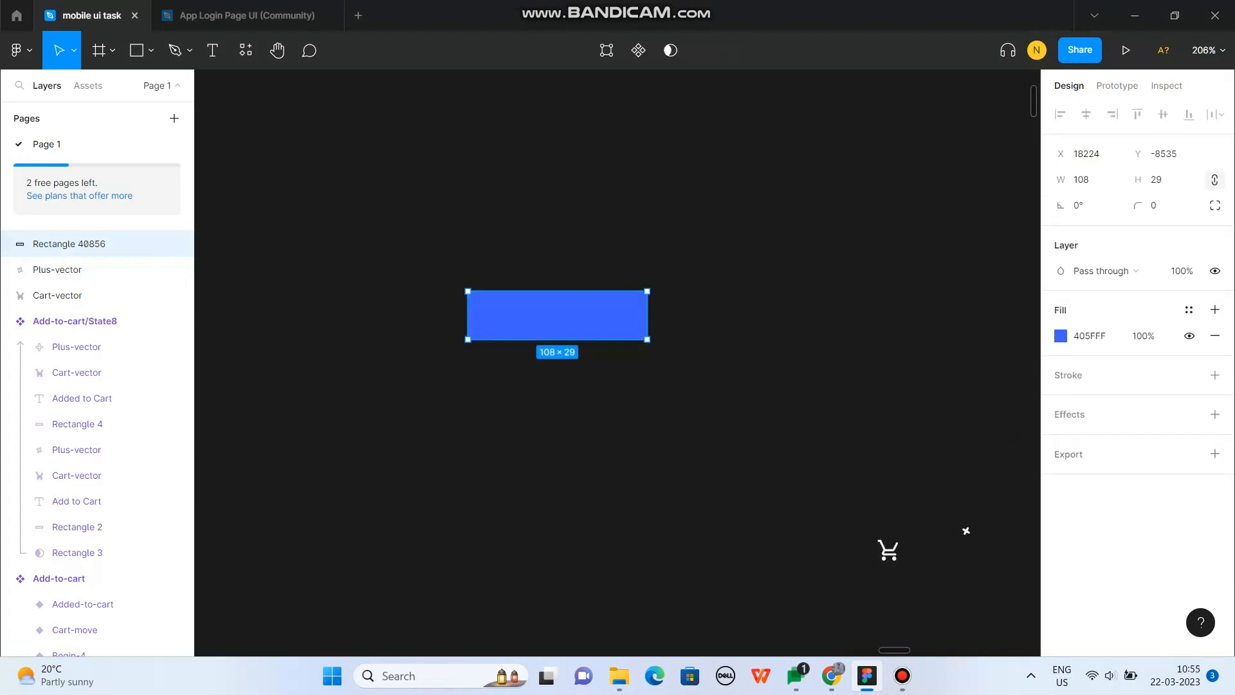
{"action": "key", "text": "Return"}
{"action": "key", "text": "Escape"}
{"action": "key", "text": "Return"}
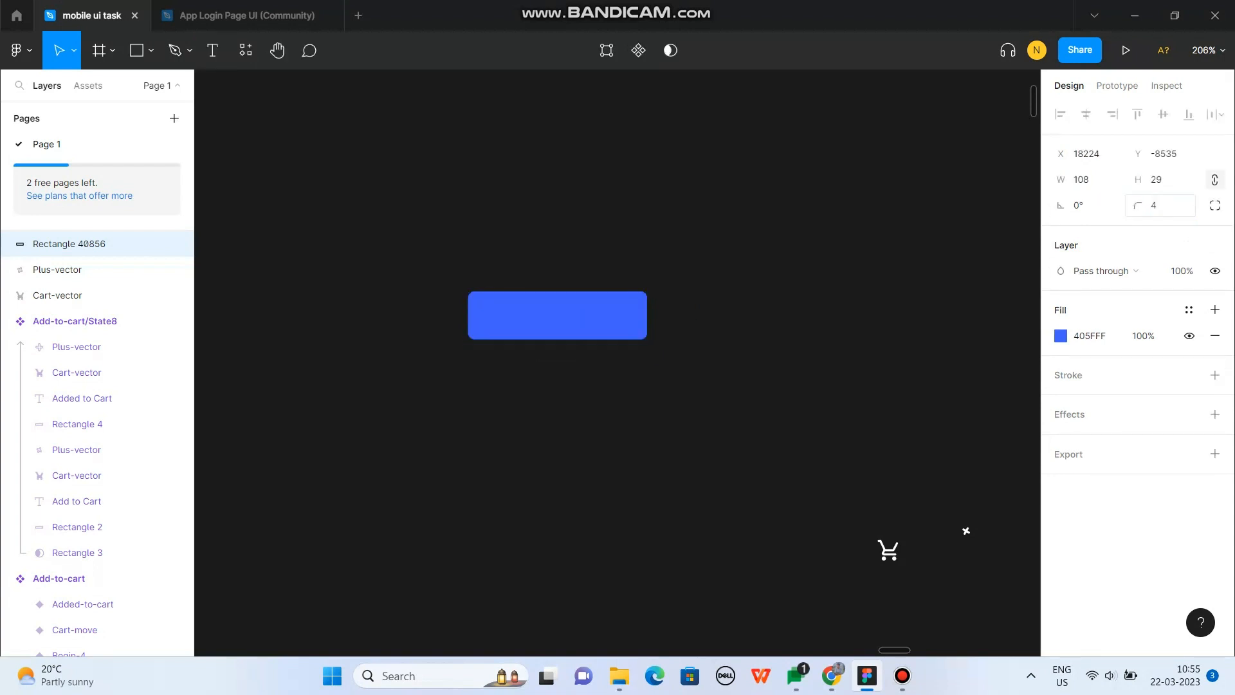
Step: Recolour the rounded rectangle with a brighter sky blue, 339DFF, by adjusting the fill's shade and hue
{"action": "left_click", "coordinate": [521, 280]}
{"action": "scroll", "coordinate": [522, 279], "scroll_direction": "up", "scroll_amount": 3}
{"action": "left_click", "coordinate": [572, 338]}
{"action": "left_click", "coordinate": [1061, 335]}
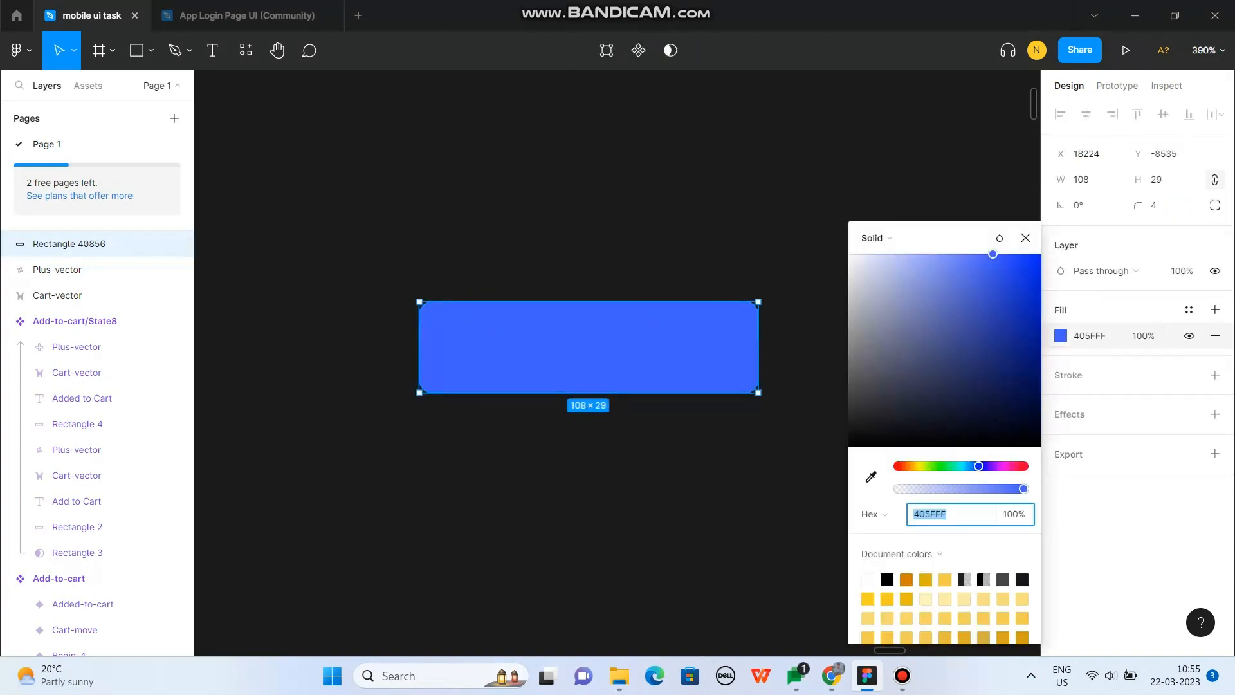
{"action": "mouse_move", "coordinate": [993, 254]}
{"action": "left_mouse_down"}
{"action": "mouse_move", "coordinate": [959, 254]}
{"action": "mouse_move", "coordinate": [981, 254]}
{"action": "left_mouse_up"}
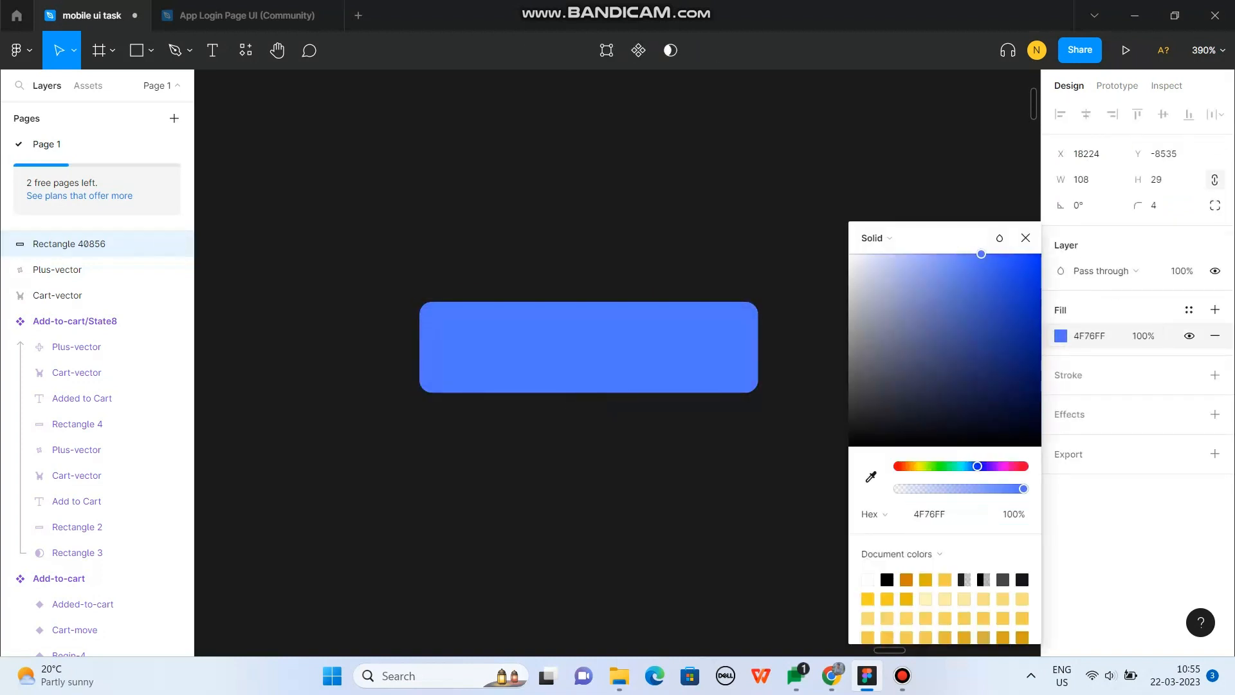
{"action": "left_click_drag", "start_coordinate": [977, 466], "coordinate": [971, 466]}
{"action": "mouse_move", "coordinate": [980, 254]}
{"action": "left_mouse_down"}
{"action": "mouse_move", "coordinate": [1013, 254]}
{"action": "mouse_move", "coordinate": [999, 254]}
{"action": "left_mouse_up"}
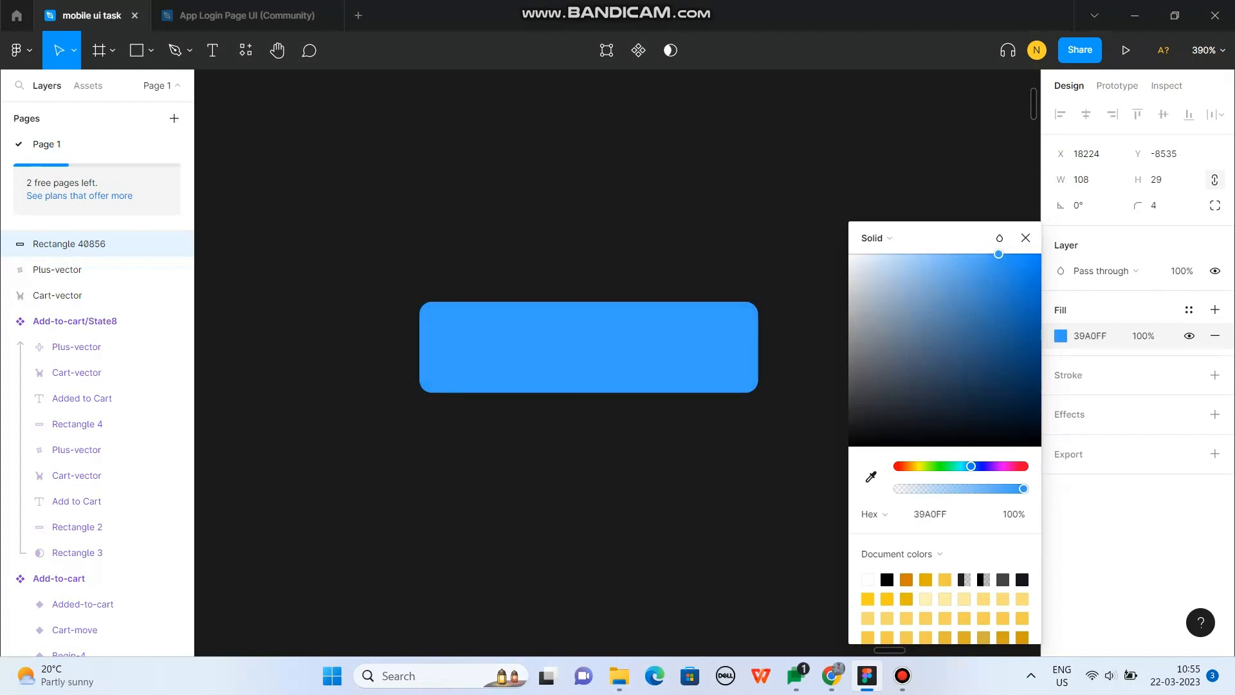
{"action": "left_click", "coordinate": [798, 293]}
Step: Add the white text "Add to Cart" on top of the blue rectangle
{"action": "scroll", "coordinate": [611, 338], "scroll_direction": "down", "scroll_amount": 2}
{"action": "left_click", "coordinate": [212, 50]}
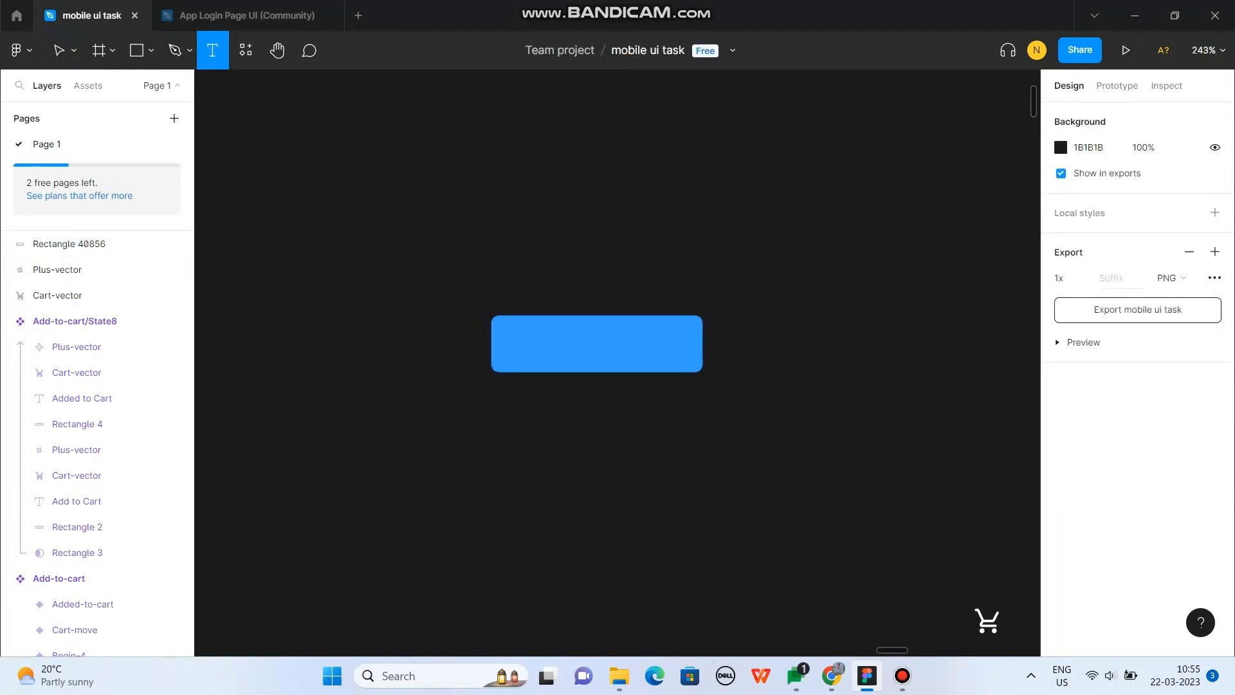
{"action": "left_click", "coordinate": [523, 280]}
{"action": "scroll", "coordinate": [529, 352], "scroll_direction": "up", "scroll_amount": 4}
{"action": "type", "text": "adD"}
{"action": "key", "text": "BackSpace"}
{"action": "key", "text": "BackSpace"}
{"action": "key", "text": "BackSpace"}
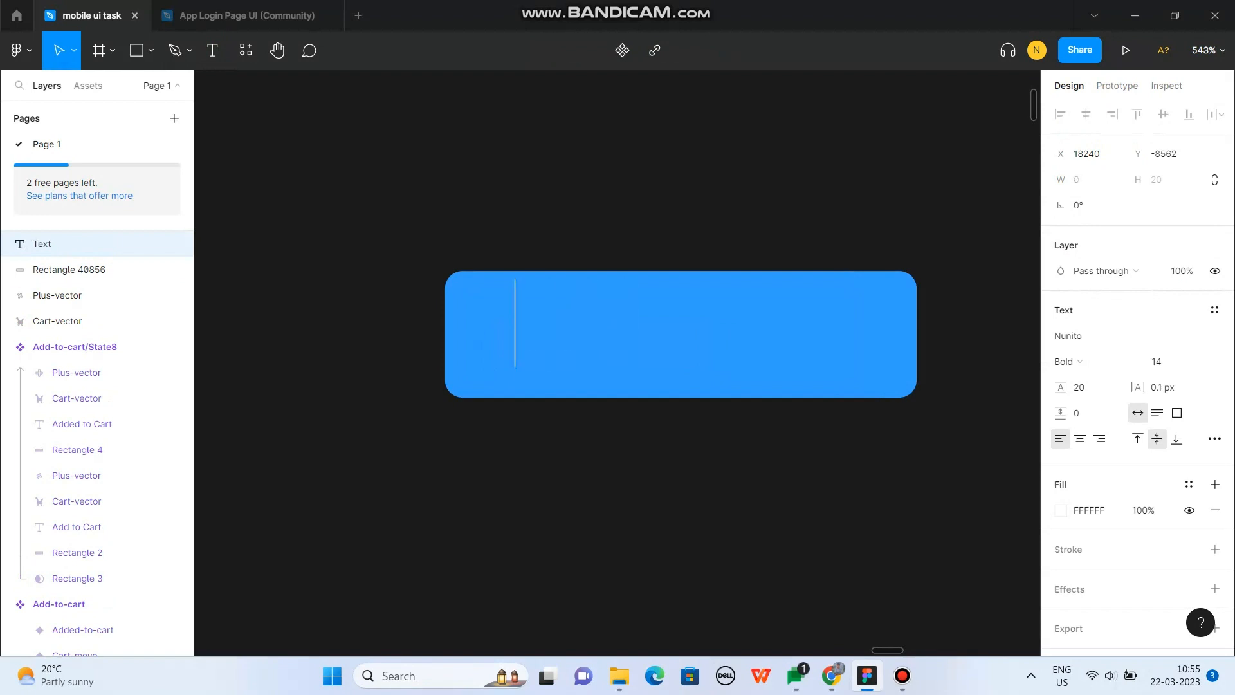
{"action": "type", "text": "Add "}
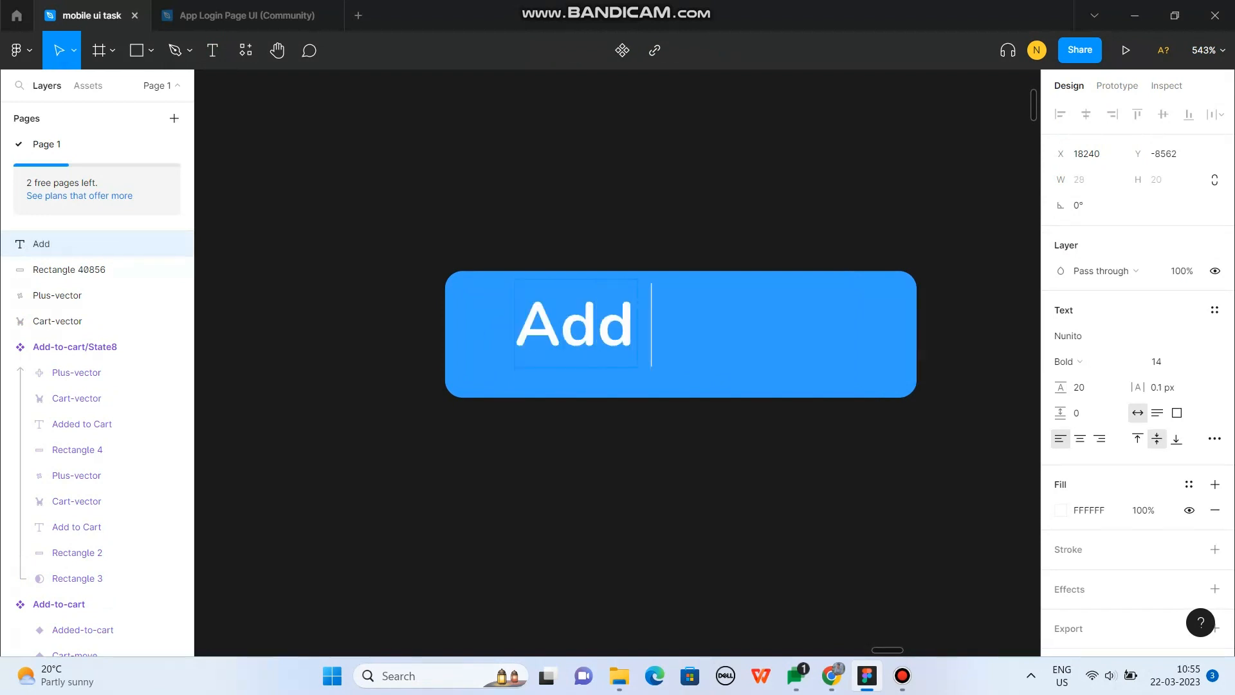
{"action": "type", "text": "to Cart"}
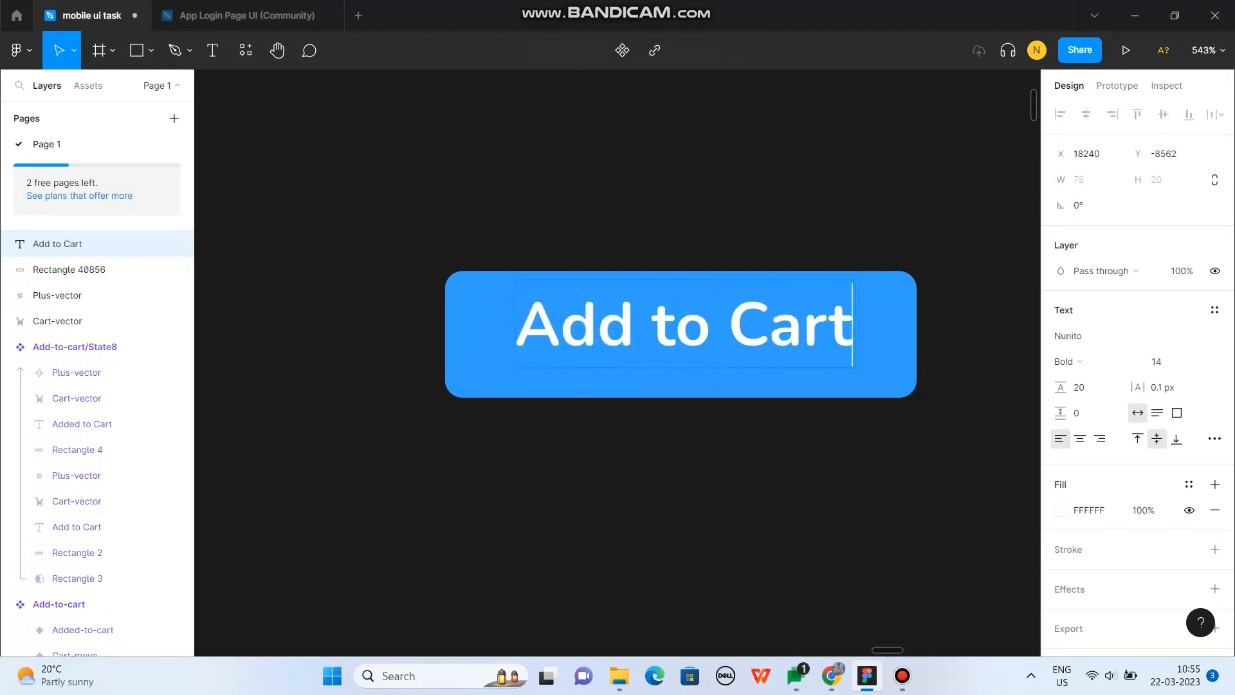
Step: Set the Add to Cart text's font to Roboto
{"action": "key", "text": "Escape"}
{"action": "left_click", "coordinate": [1067, 335]}
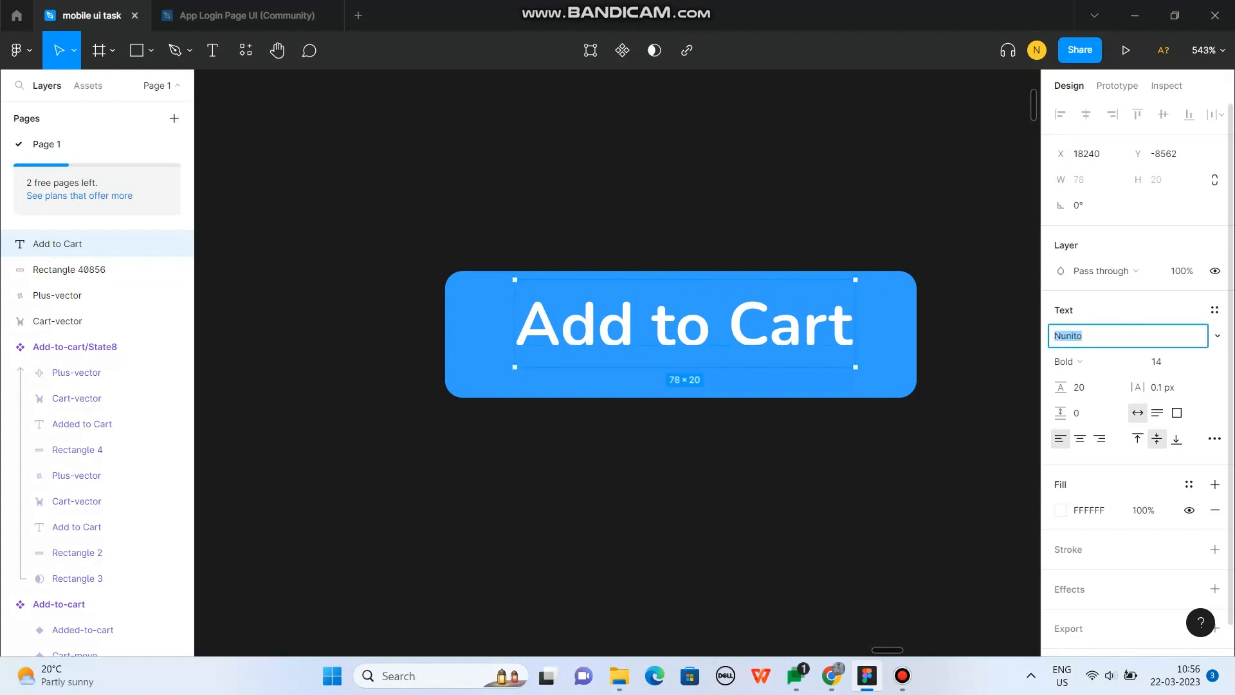
{"action": "key", "text": "Return"}
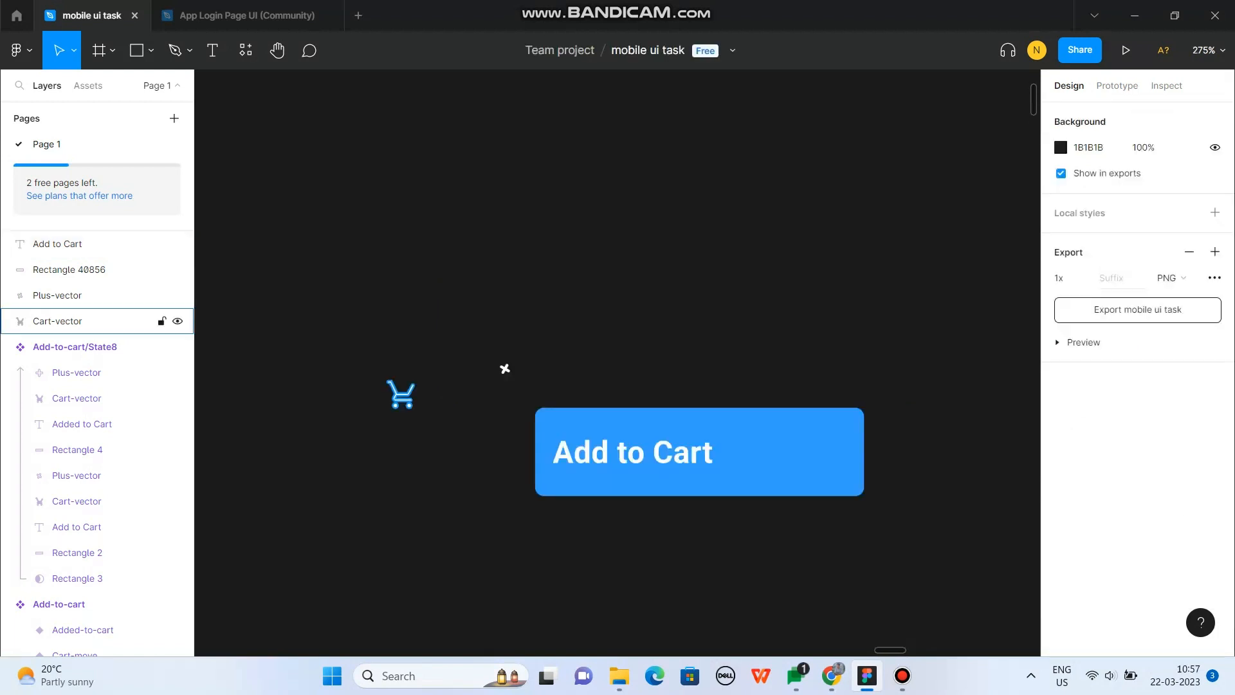
Step: Paste the cart icon above the button rectangle, size it to 18 × 18 and place it at the button's left end
{"action": "left_click", "coordinate": [69, 269]}
{"action": "key", "text": "ctrl+v"}
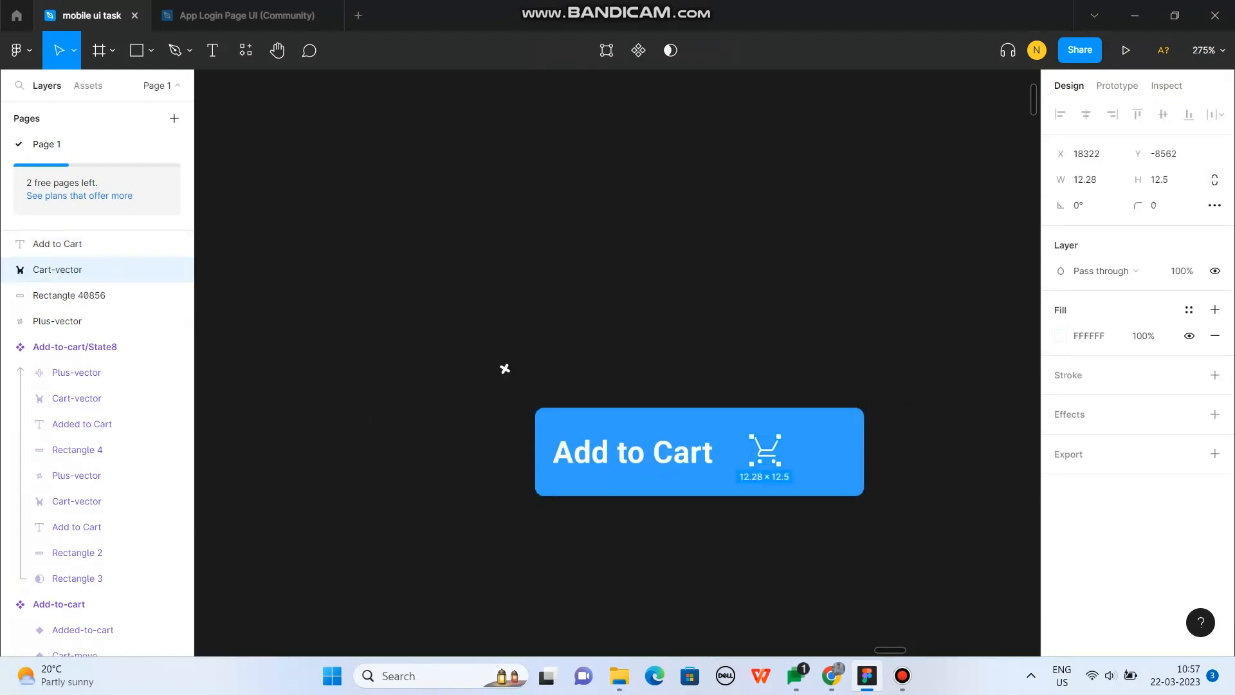
{"action": "left_click_drag", "start_coordinate": [786, 471], "coordinate": [566, 459]}
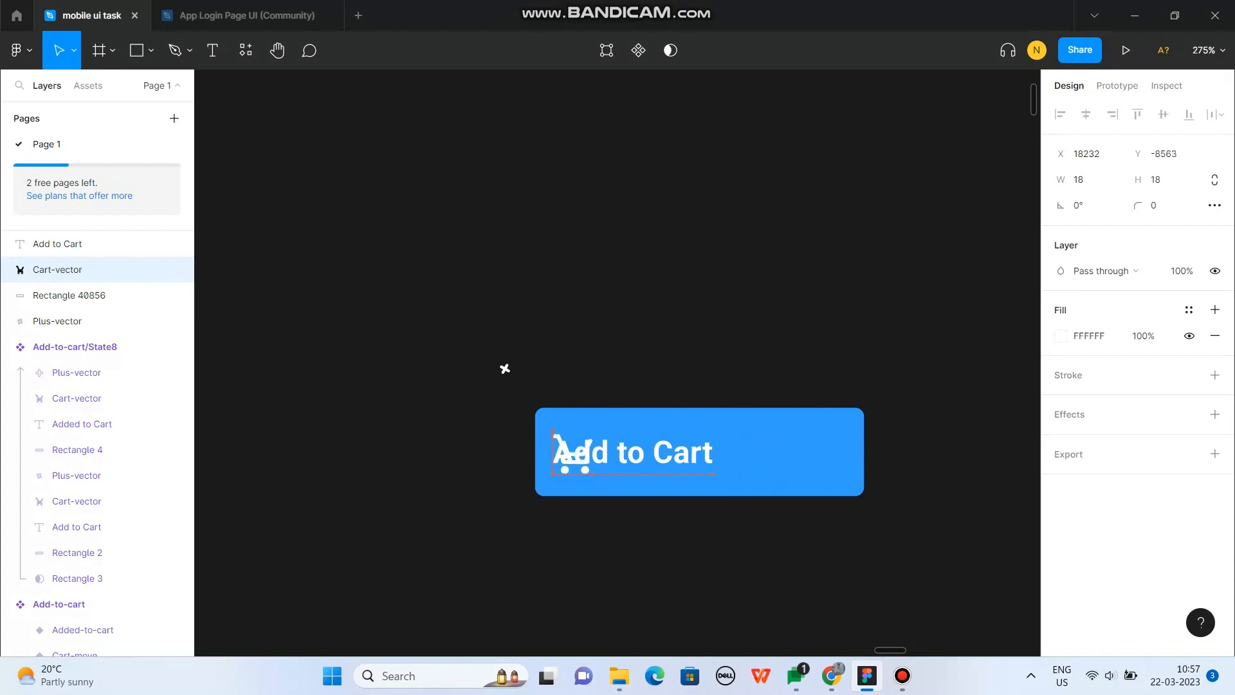
Step: Shift the Add to Cart text rightwards to X 18282, clear of the cart icon
{"action": "key", "text": "shift+Tab"}
{"action": "key", "text": "shift+Right"}
{"action": "key", "text": "shift+Right"}
{"action": "key", "text": "shift+Right"}
{"action": "key", "text": "shift+Right"}
{"action": "key", "text": "shift+Right"}
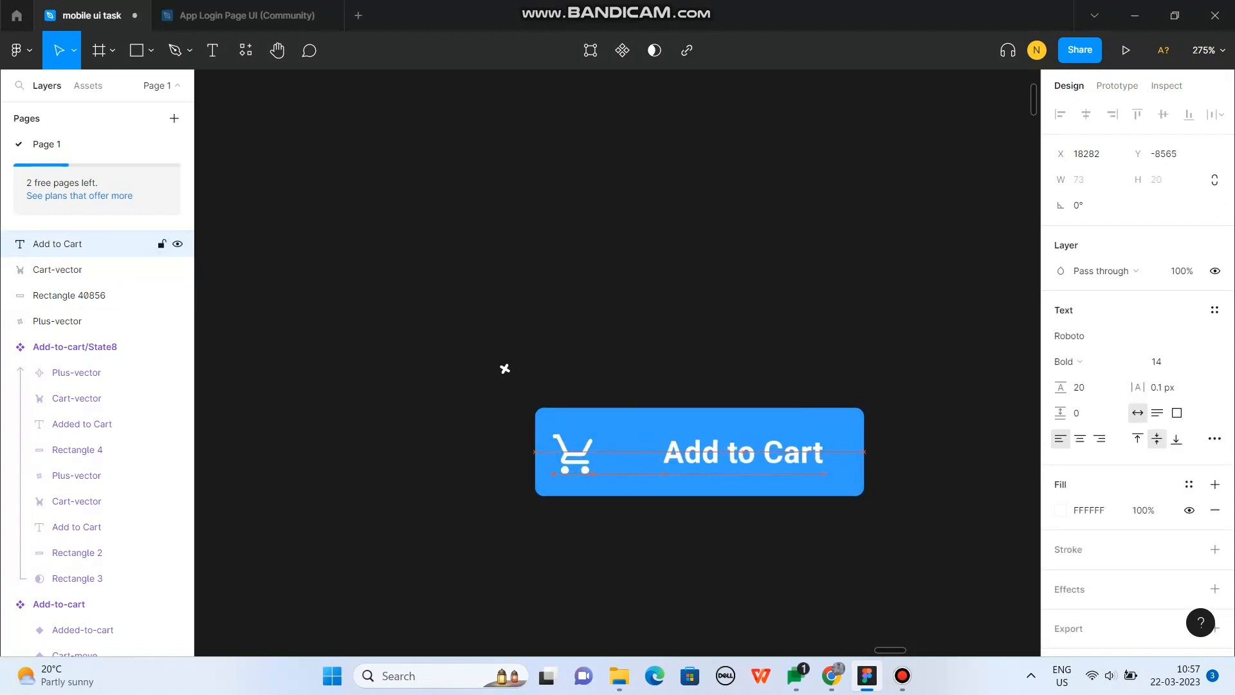
Step: Bring the cart icon and the Add to Cart text closer together, leaving a 16 px gap
{"action": "left_click_drag", "start_coordinate": [744, 452], "coordinate": [721, 452]}
{"action": "left_click_drag", "start_coordinate": [574, 457], "coordinate": [580, 456]}
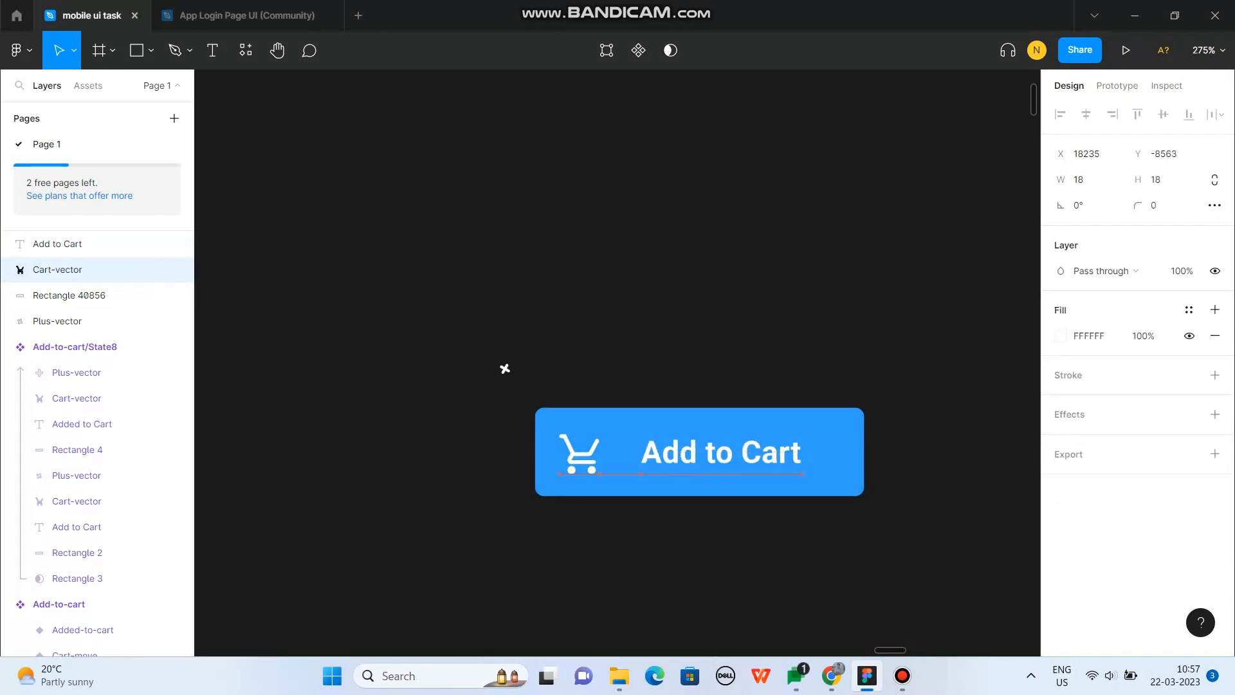
{"action": "key", "text": "shift+Tab"}
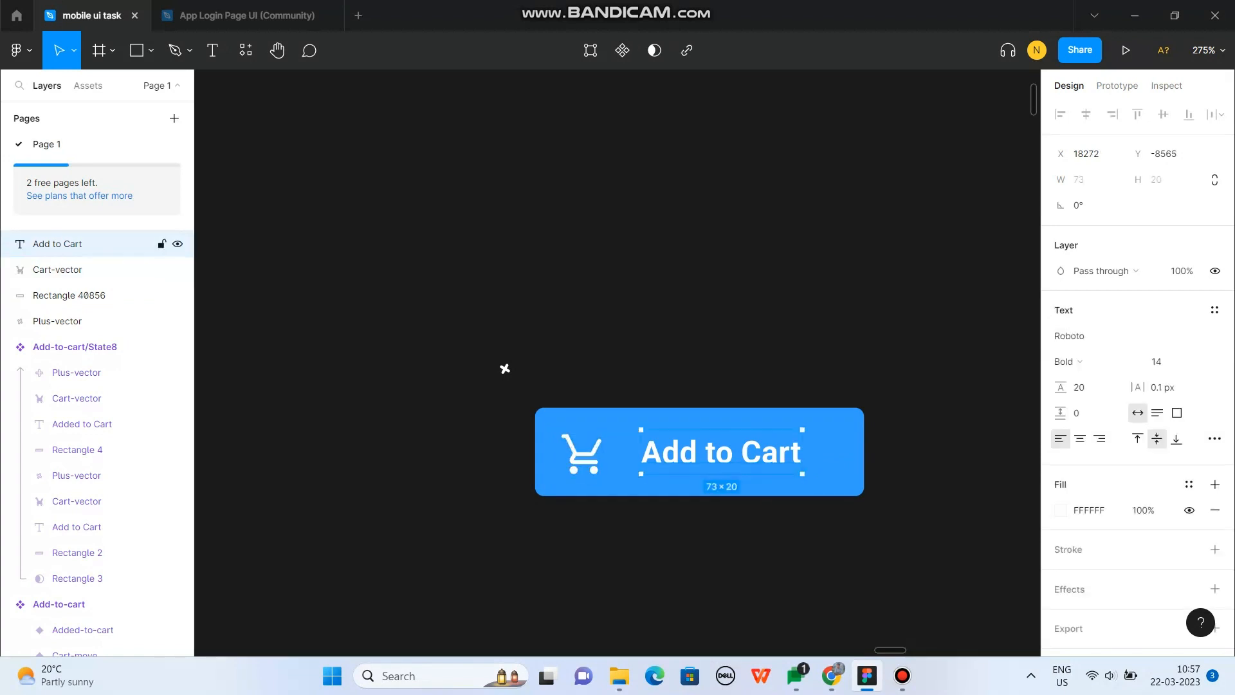
{"action": "key", "text": "Left"}
{"action": "key", "text": "Left"}
Step: Nudge the cart icon and the text together slightly rightwards to balance them within the button
{"action": "left_click", "coordinate": [581, 454], "text": "shift"}
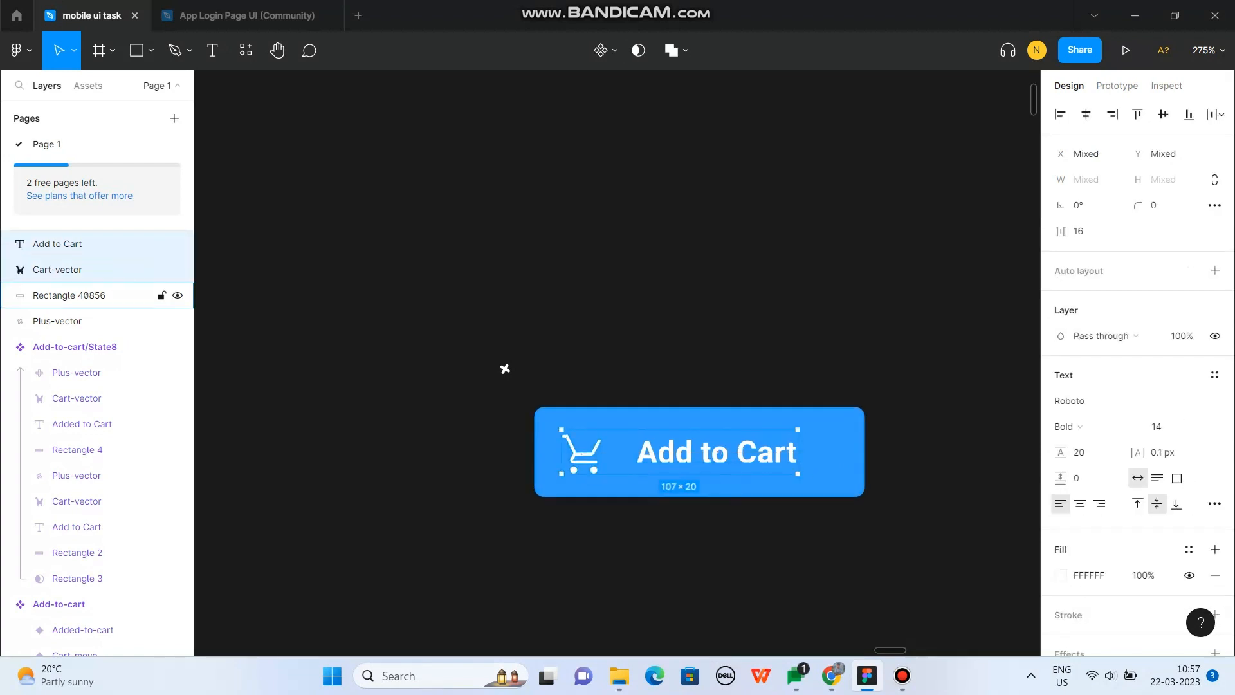
{"action": "key", "text": "Right"}
{"action": "key", "text": "Right"}
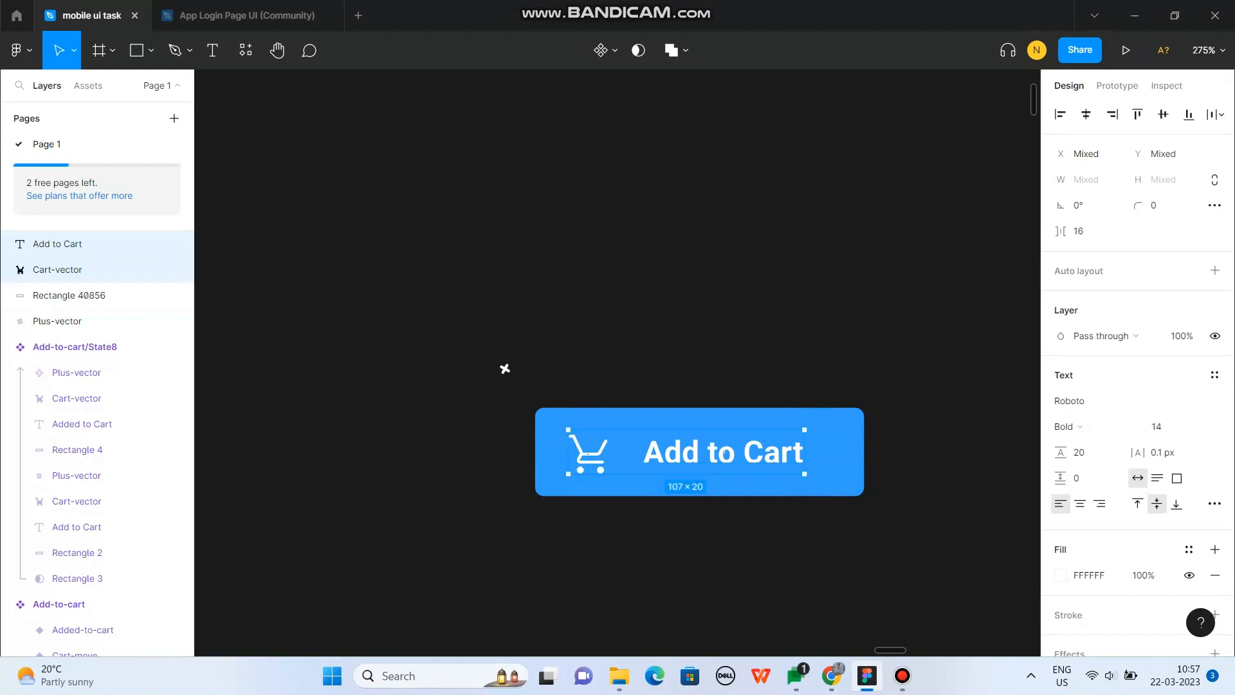
{"action": "key", "text": "Left"}
{"action": "left_click", "coordinate": [449, 487]}
{"action": "scroll", "coordinate": [449, 487], "scroll_direction": "down", "scroll_amount": 1}
{"action": "left_click", "coordinate": [672, 457]}
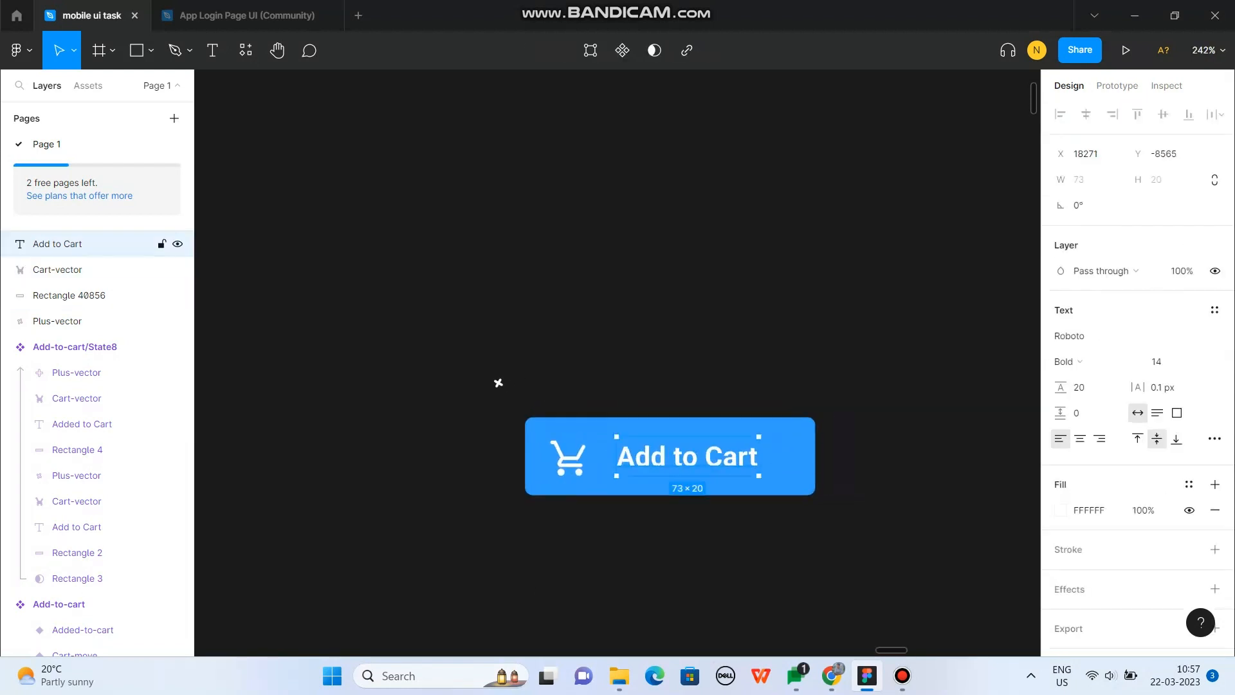
{"action": "key", "text": "Escape"}
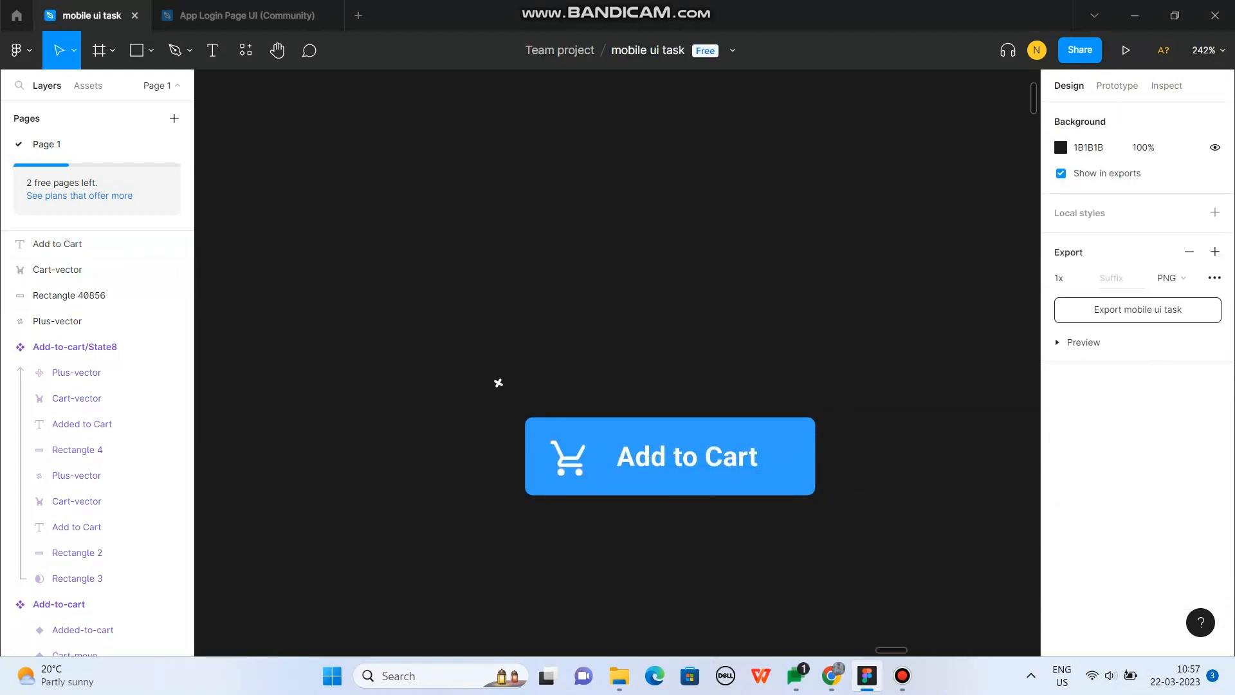
{"action": "left_click", "coordinate": [57, 244]}
{"action": "left_click", "coordinate": [69, 295], "text": "ctrl"}
{"action": "key", "text": "ctrl+g"}
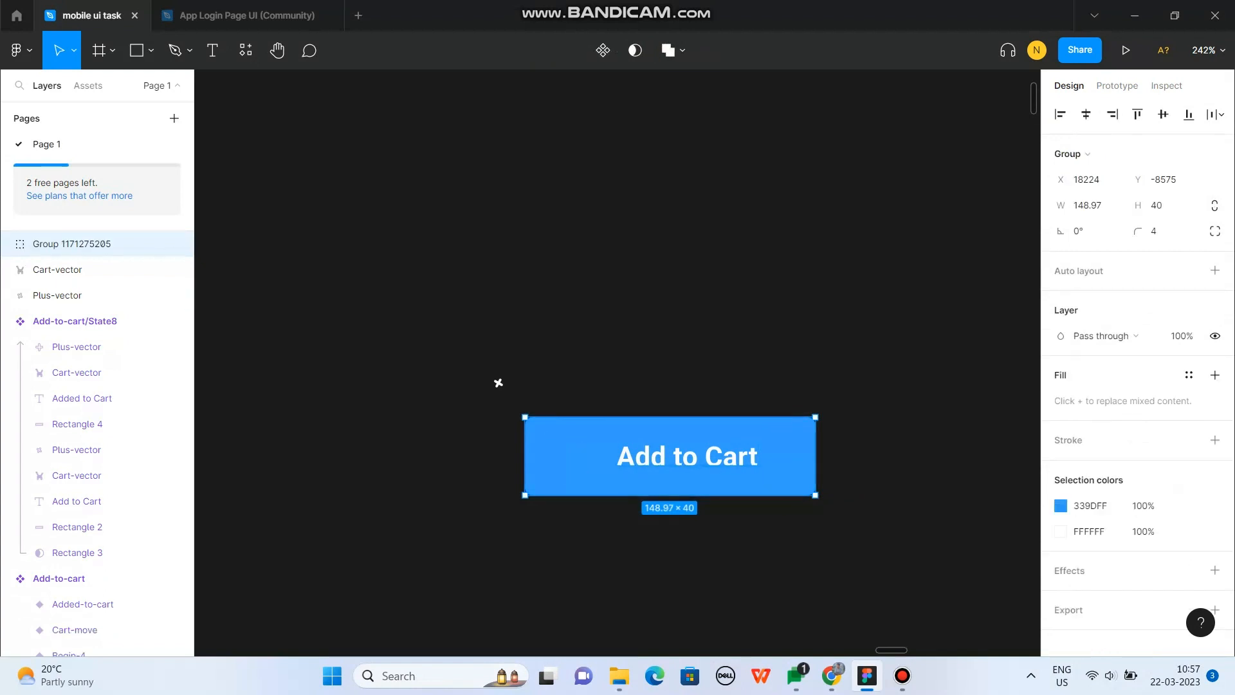
{"action": "key", "text": "ctrl+z"}
Step: Group the rectangle, cart icon and text, and move the group leftwards to about X 18010, Y -8561
{"action": "left_click_drag", "start_coordinate": [849, 530], "coordinate": [560, 450]}
{"action": "key", "text": "ctrl+g"}
{"action": "left_click", "coordinate": [708, 547]}
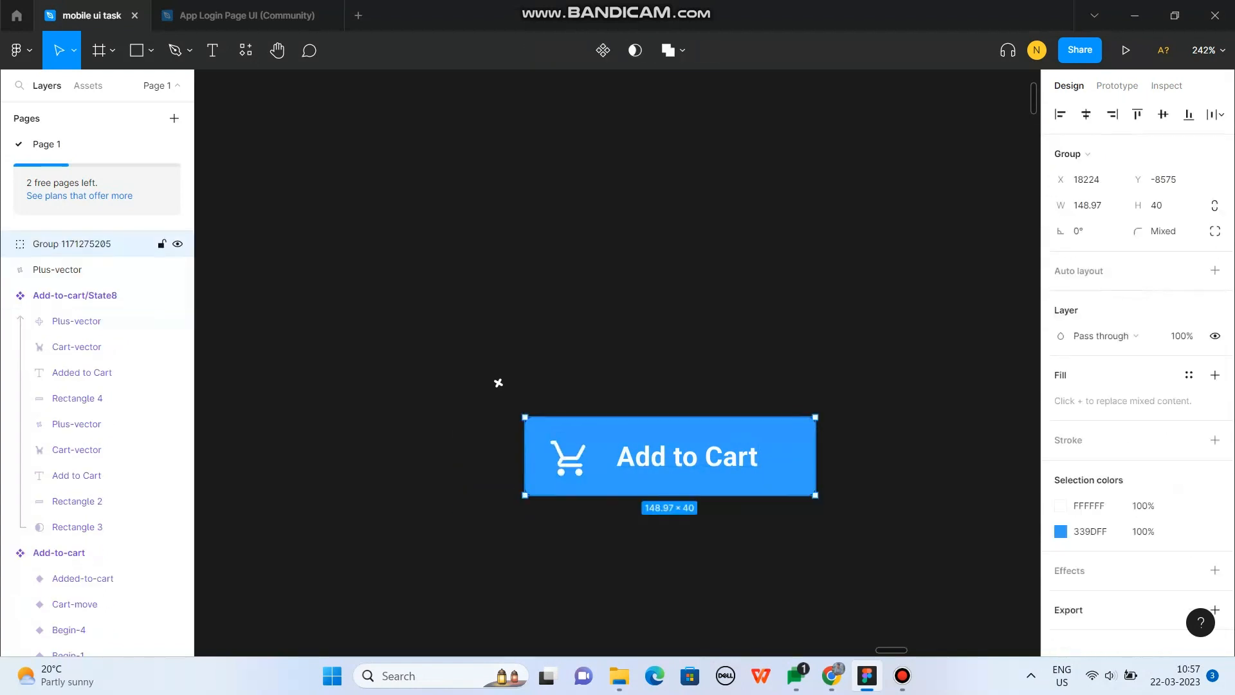
{"action": "left_click_drag", "start_coordinate": [701, 456], "coordinate": [462, 463]}
{"action": "scroll", "coordinate": [668, 458], "scroll_direction": "down", "scroll_amount": 2}
{"action": "left_click_drag", "start_coordinate": [546, 465], "coordinate": [437, 477]}
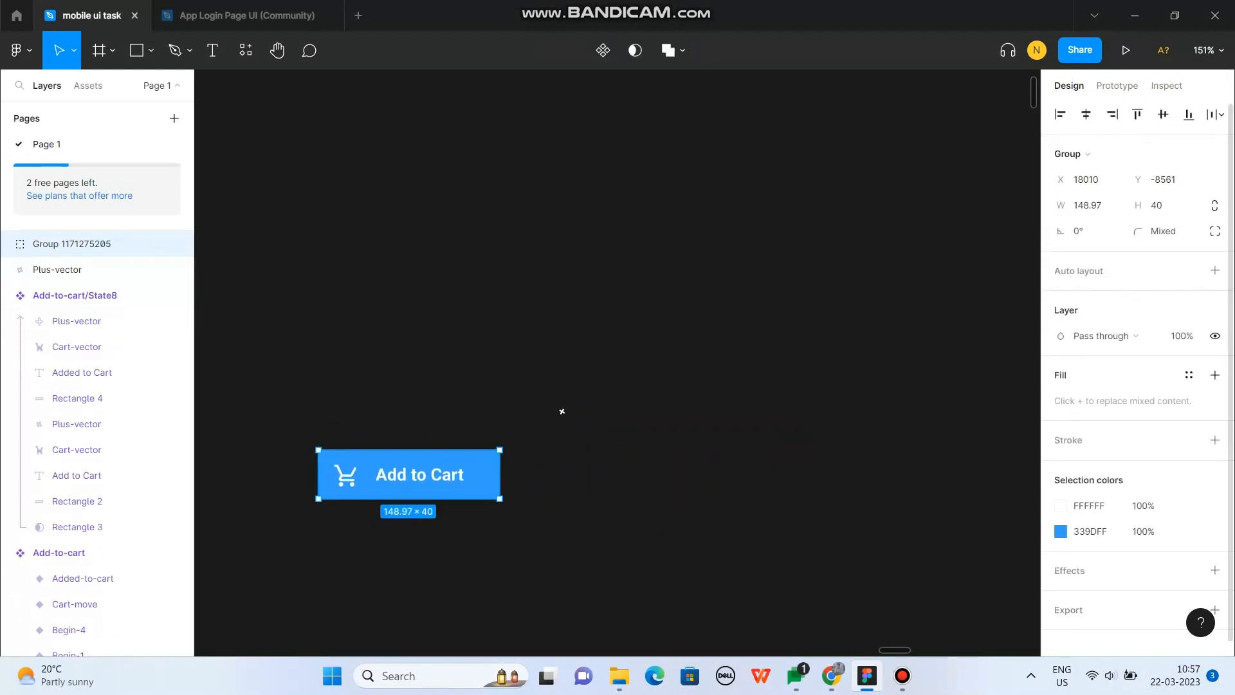
Step: Turn the button group into a component and give it a variant property
{"action": "right_click", "coordinate": [454, 474]}
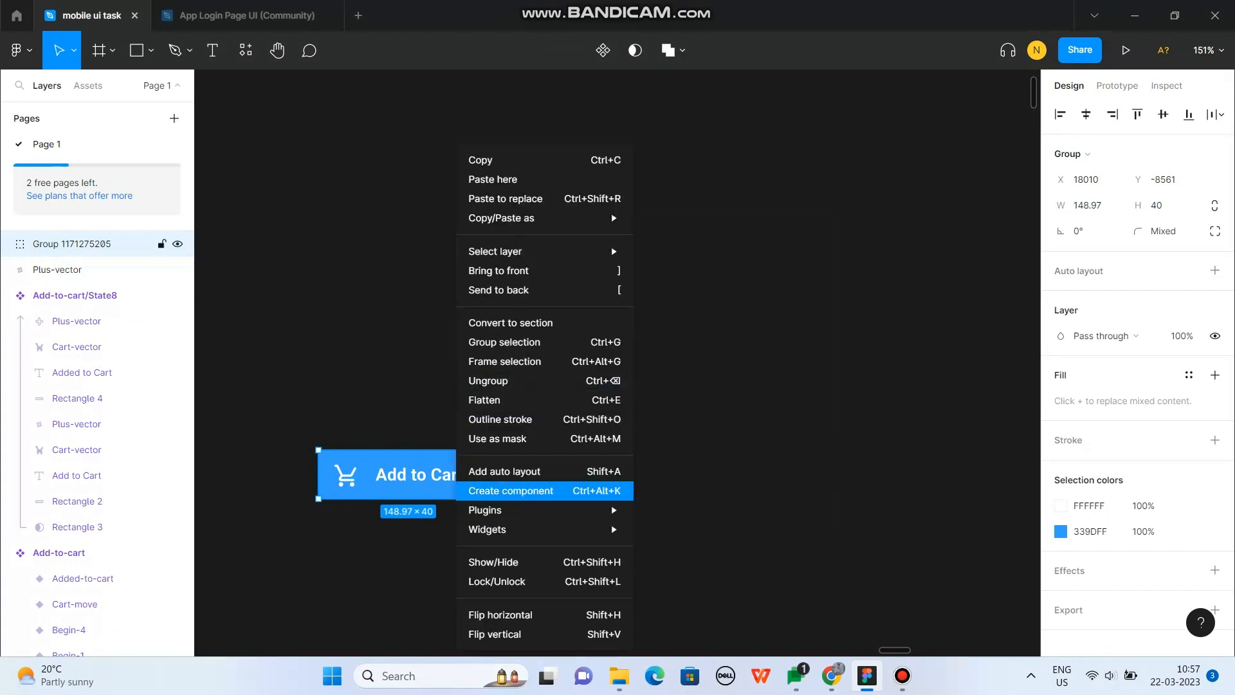
{"action": "left_click", "coordinate": [509, 489]}
{"action": "left_click", "coordinate": [1215, 336]}
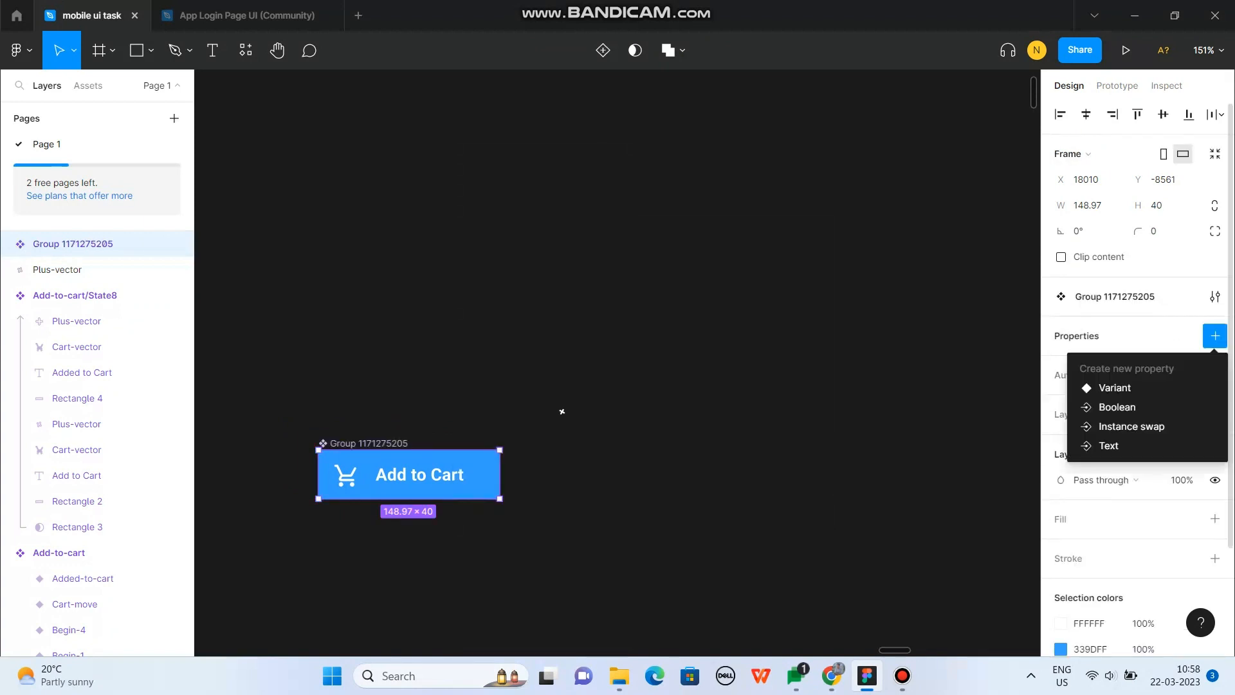
{"action": "left_click", "coordinate": [1109, 387]}
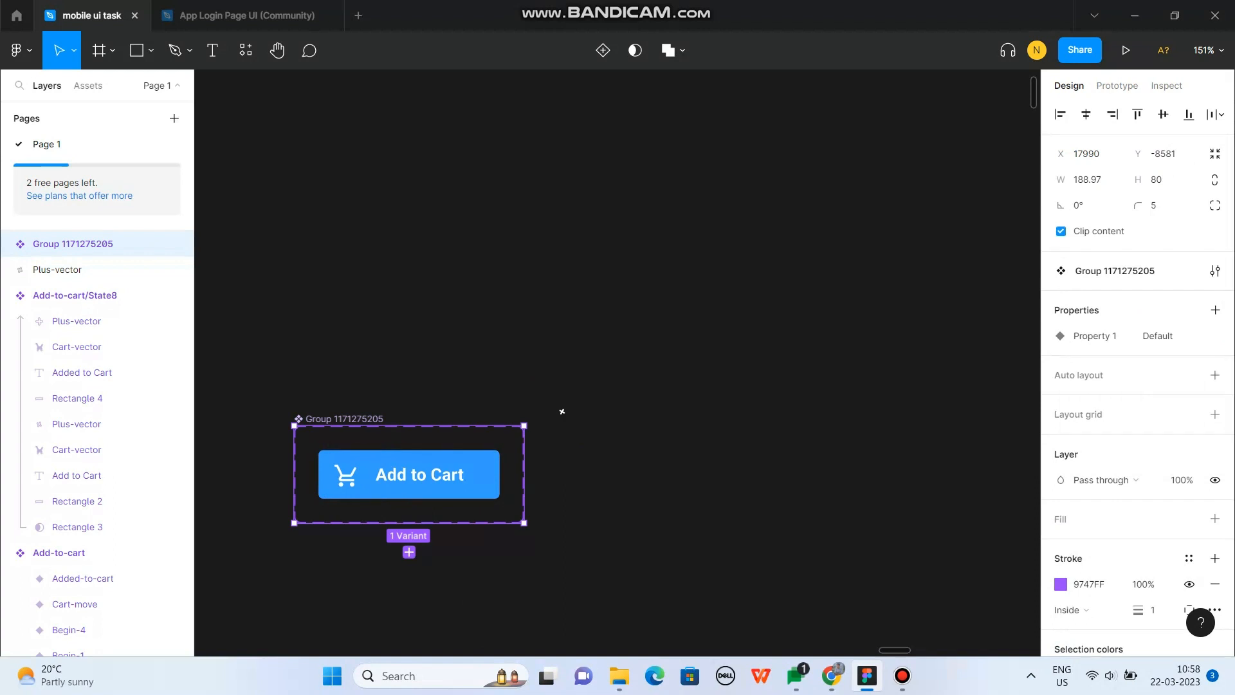
Step: Add a second variant to the Add to Cart button component
{"action": "left_click", "coordinate": [409, 552]}
{"action": "scroll", "coordinate": [562, 411], "scroll_direction": "up", "scroll_amount": 5, "text": "ctrl"}
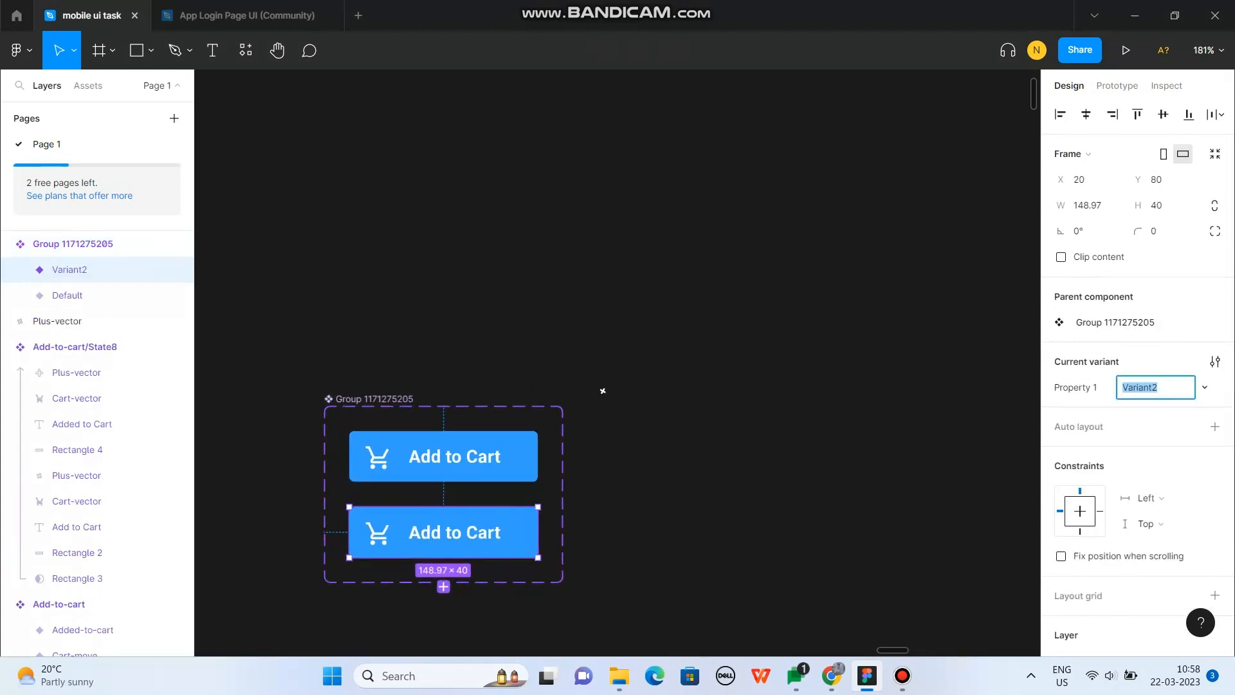
{"action": "left_click", "coordinate": [712, 290]}
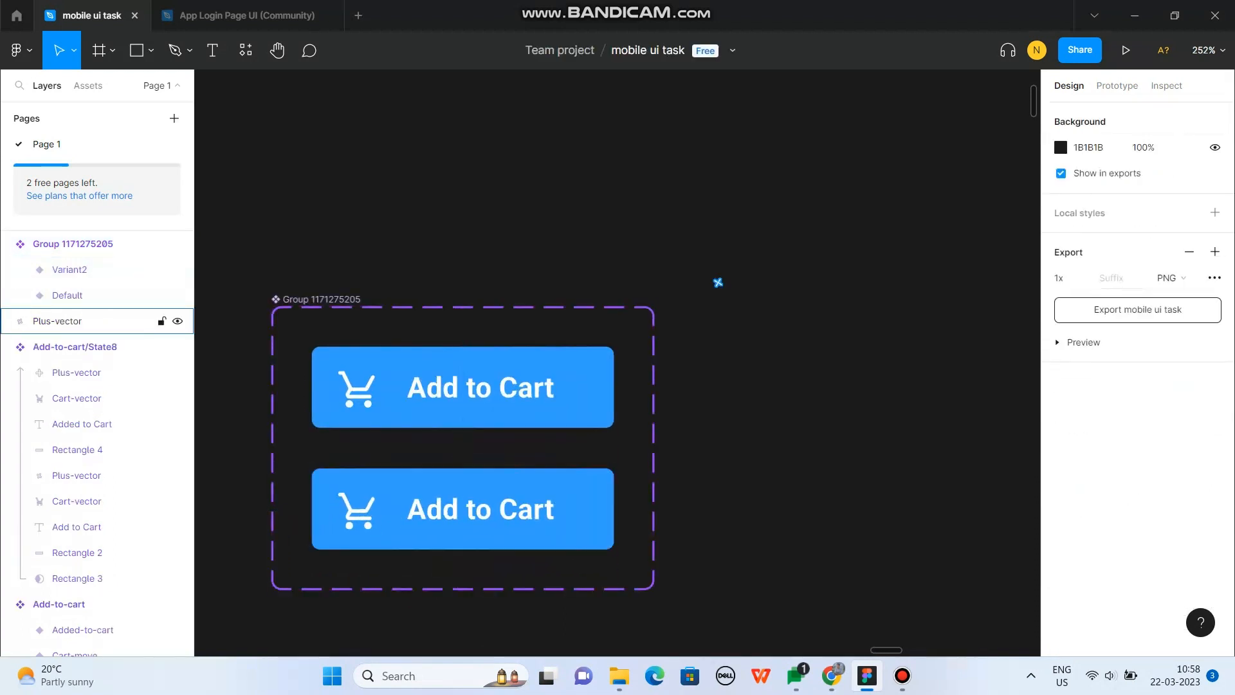
Step: Move the small plus icon into the second variant, near the end of its Add to Cart text
{"action": "left_click_drag", "start_coordinate": [717, 282], "coordinate": [553, 491]}
{"action": "scroll", "coordinate": [547, 496], "scroll_direction": "up", "scroll_amount": 2, "text": "ctrl"}
{"action": "scroll", "coordinate": [714, 518], "scroll_direction": "down", "scroll_amount": 1, "text": "ctrl"}
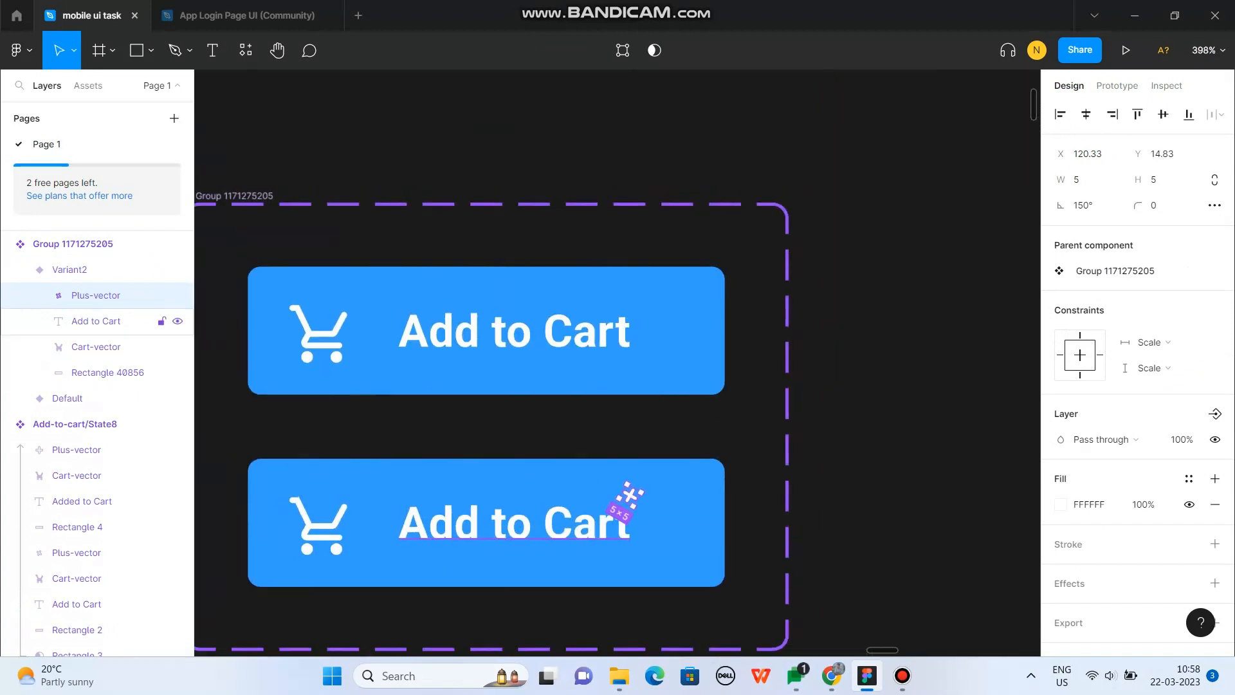
{"action": "scroll", "coordinate": [551, 534], "scroll_direction": "up", "scroll_amount": 1, "text": "ctrl"}
{"action": "scroll", "coordinate": [681, 485], "scroll_direction": "up", "scroll_amount": 1, "text": "ctrl"}
Step: Fine-tune the plus icon's position over the last letter of "Cart" to X 119.33, Y 16.83
{"action": "left_click_drag", "start_coordinate": [681, 468], "coordinate": [666, 507]}
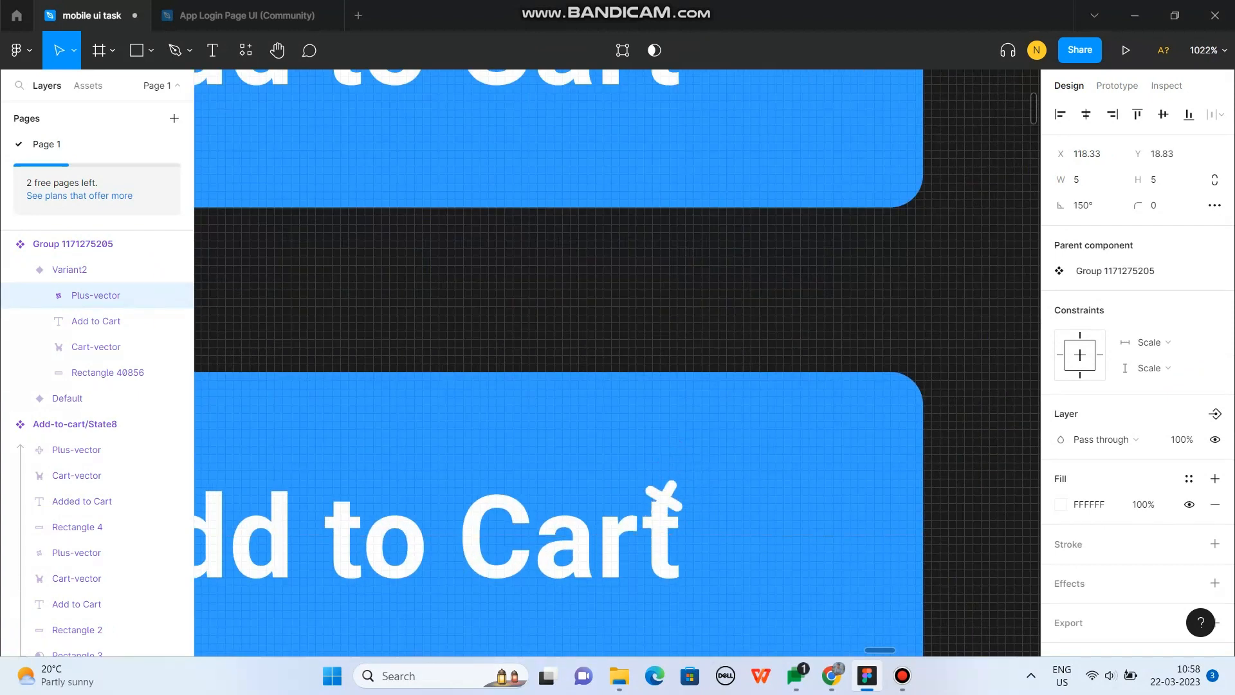
{"action": "scroll", "coordinate": [755, 513], "scroll_direction": "down", "scroll_amount": 2, "text": "ctrl"}
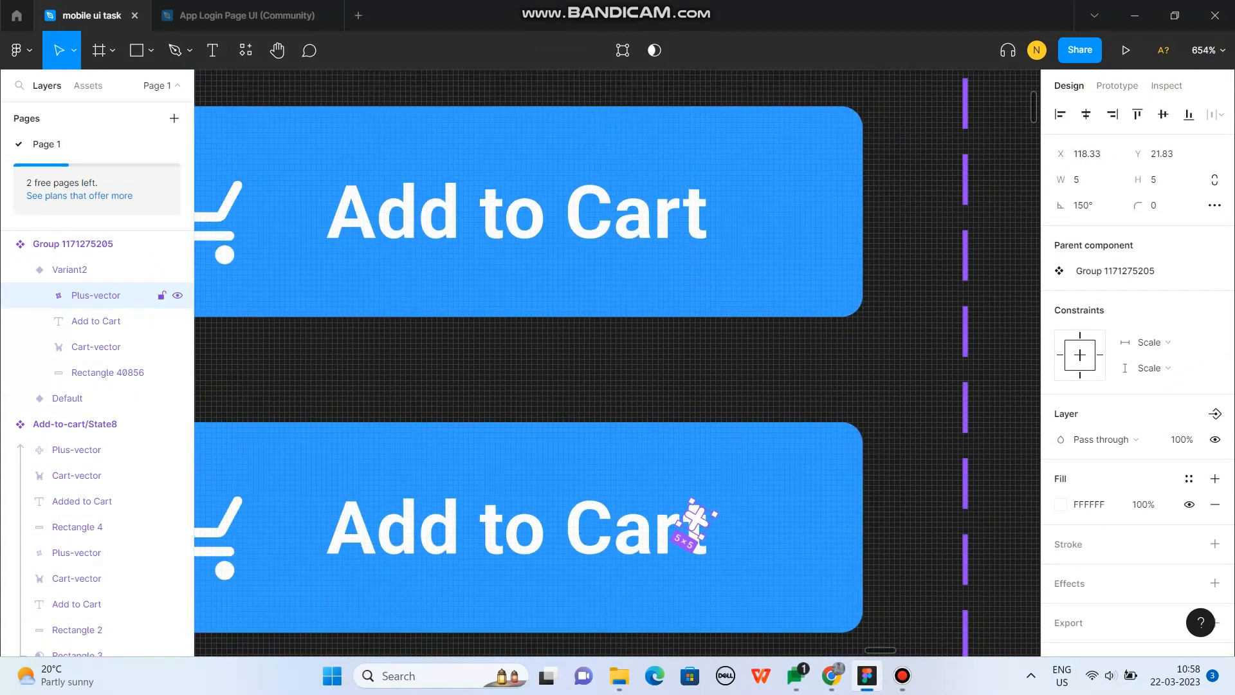
{"action": "left_click_drag", "start_coordinate": [695, 515], "coordinate": [695, 507]}
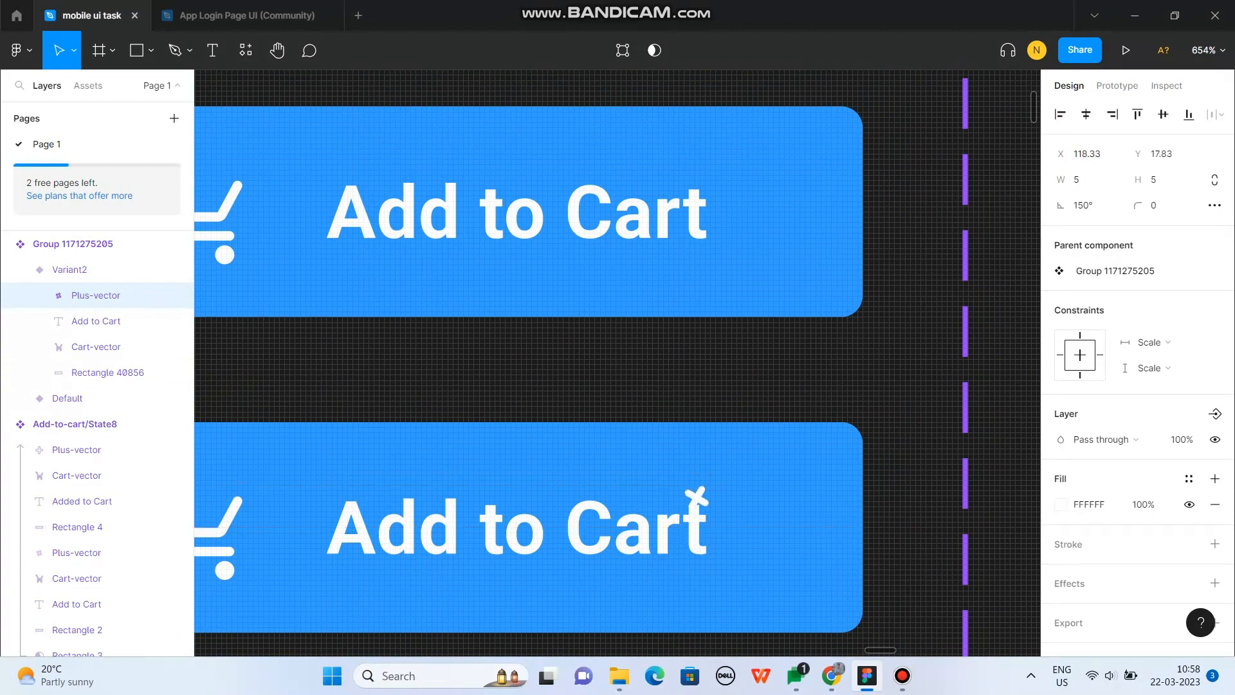
{"action": "scroll", "coordinate": [749, 489], "scroll_direction": "down", "scroll_amount": 2, "text": "ctrl"}
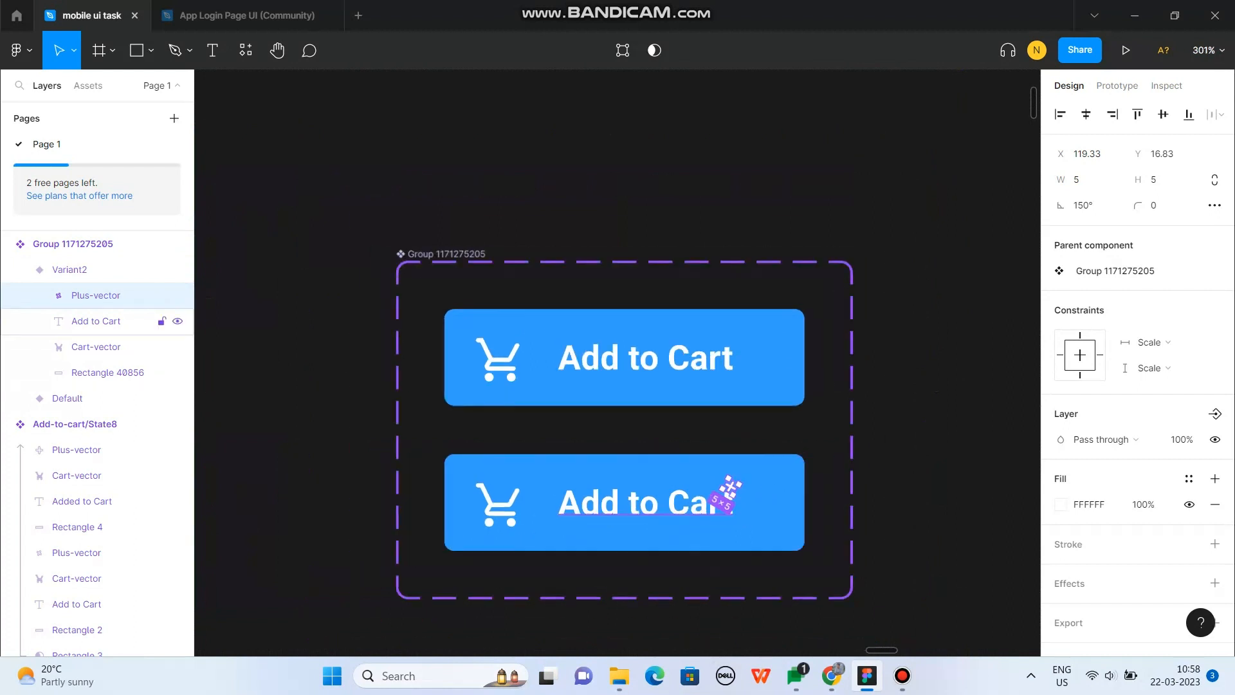
{"action": "scroll", "coordinate": [647, 423], "scroll_direction": "down", "scroll_amount": 2, "text": "ctrl"}
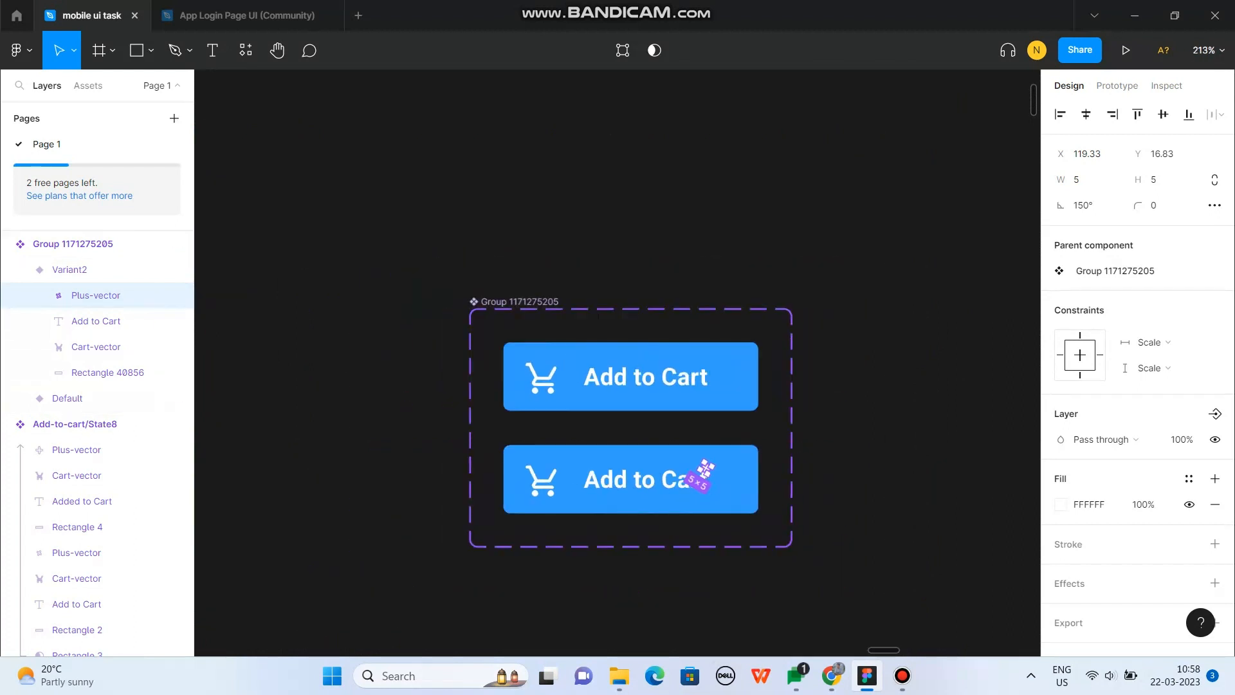
Step: Nudge the plus icon in the second variant up above the last letter of "Cart", to Y 15.83
{"action": "left_click", "coordinate": [650, 427]}
{"action": "scroll", "coordinate": [683, 476], "scroll_direction": "up", "scroll_amount": 3, "text": "ctrl"}
{"action": "double_click", "coordinate": [732, 460]}
{"action": "key", "text": "Up"}
{"action": "key", "text": "Up"}
{"action": "key", "text": "Up"}
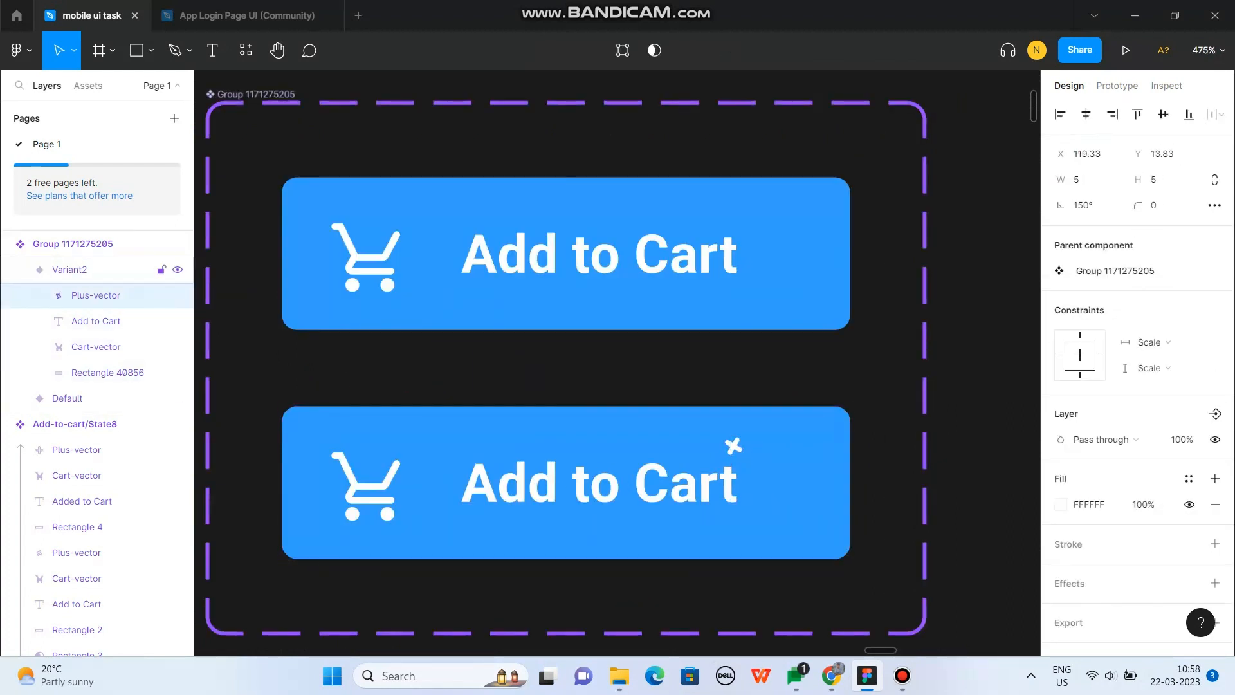
{"action": "left_click", "coordinate": [630, 378]}
{"action": "scroll", "coordinate": [622, 440], "scroll_direction": "down", "scroll_amount": 2, "text": "ctrl"}
{"action": "left_click", "coordinate": [622, 440]}
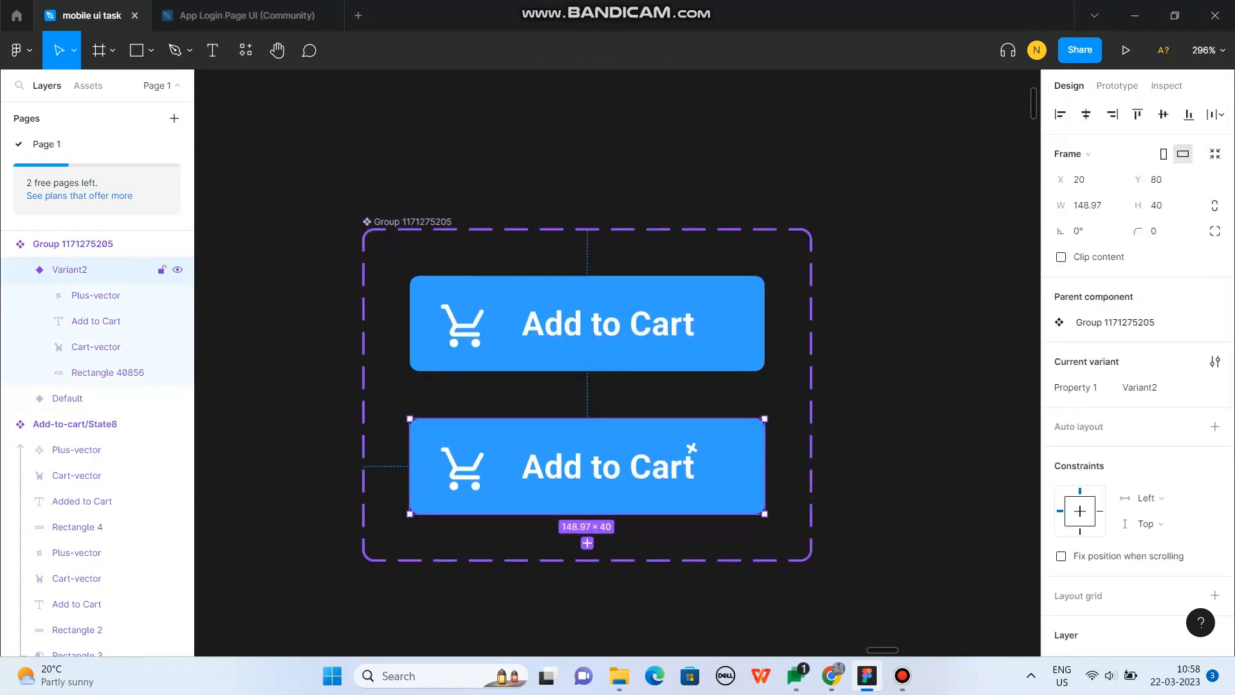
Step: Add a third variant to the Add to Cart button component
{"action": "left_click", "coordinate": [633, 395]}
{"action": "scroll", "coordinate": [634, 439], "scroll_direction": "down", "scroll_amount": 2, "text": "ctrl"}
{"action": "left_click", "coordinate": [542, 302]}
{"action": "scroll", "coordinate": [548, 341], "scroll_direction": "down", "scroll_amount": 2, "text": "ctrl"}
{"action": "left_click", "coordinate": [584, 480]}
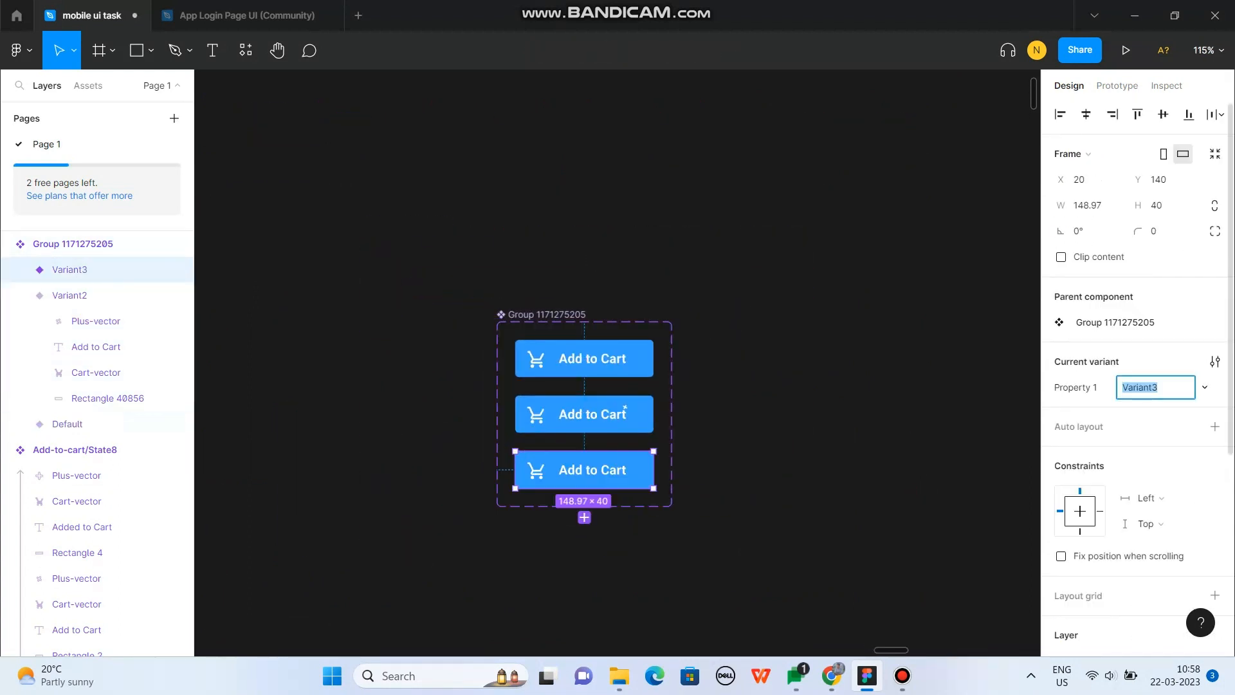
Step: Copy the plus icon from the second variant into the third variant at the same position
{"action": "scroll", "coordinate": [555, 461], "scroll_direction": "up", "scroll_amount": 2, "text": "ctrl"}
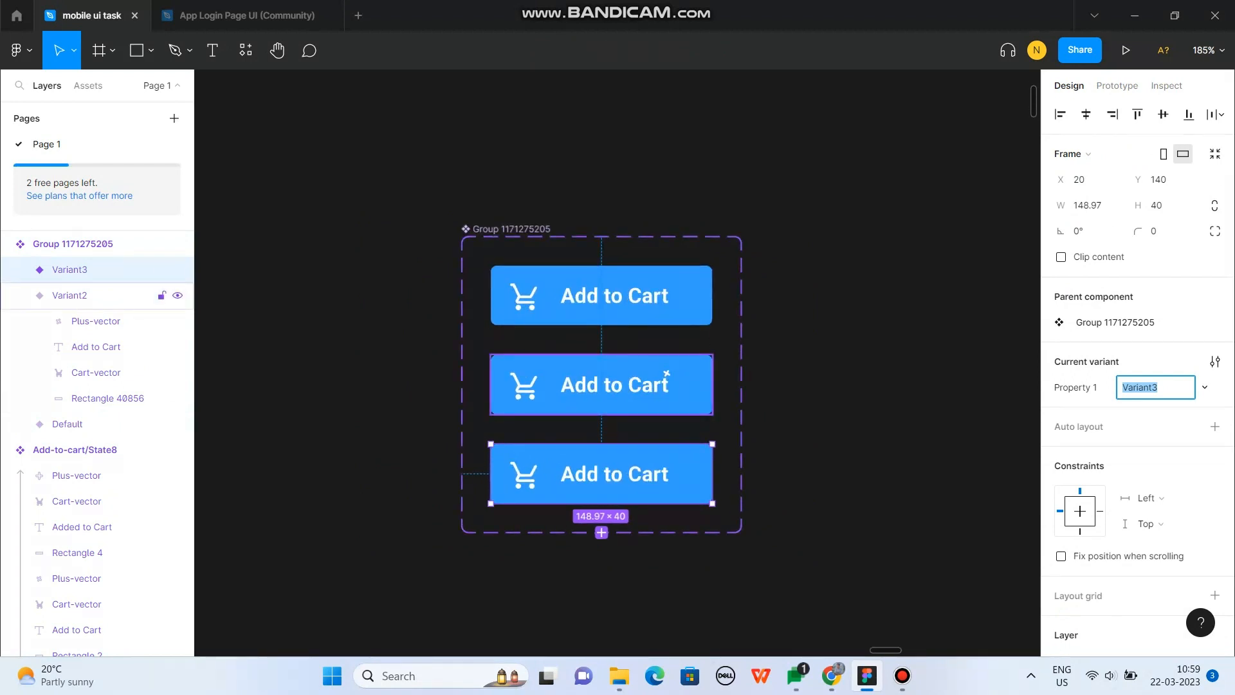
{"action": "double_click", "coordinate": [666, 373]}
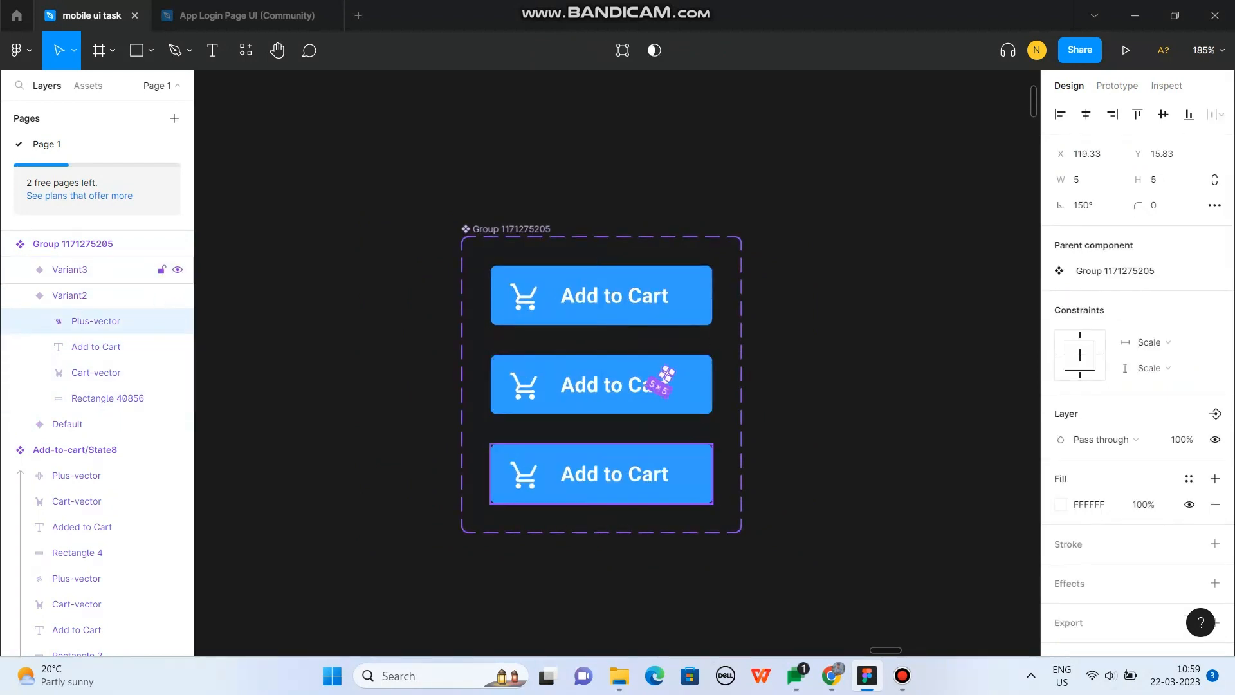
{"action": "key", "text": "Escape"}
{"action": "left_click", "coordinate": [665, 519]}
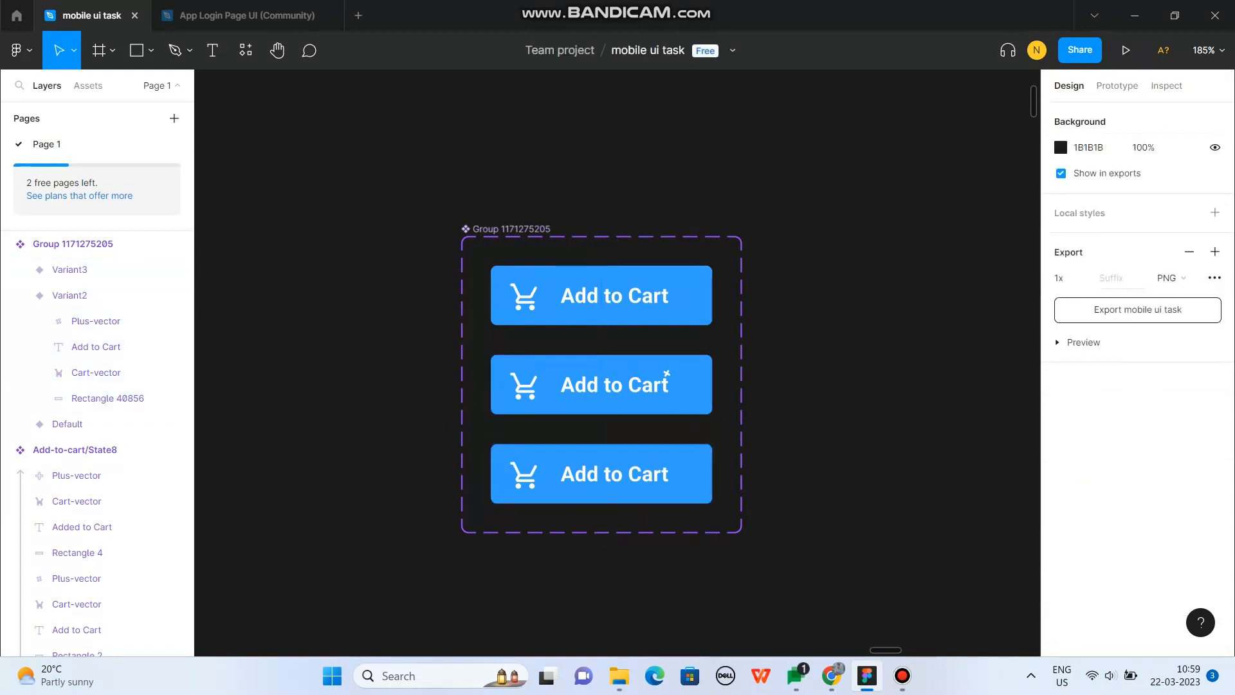
{"action": "left_click", "coordinate": [665, 487]}
{"action": "double_click", "coordinate": [667, 373]}
{"action": "scroll", "coordinate": [664, 499], "scroll_direction": "up", "scroll_amount": 3, "text": "ctrl"}
{"action": "left_click", "coordinate": [670, 417]}
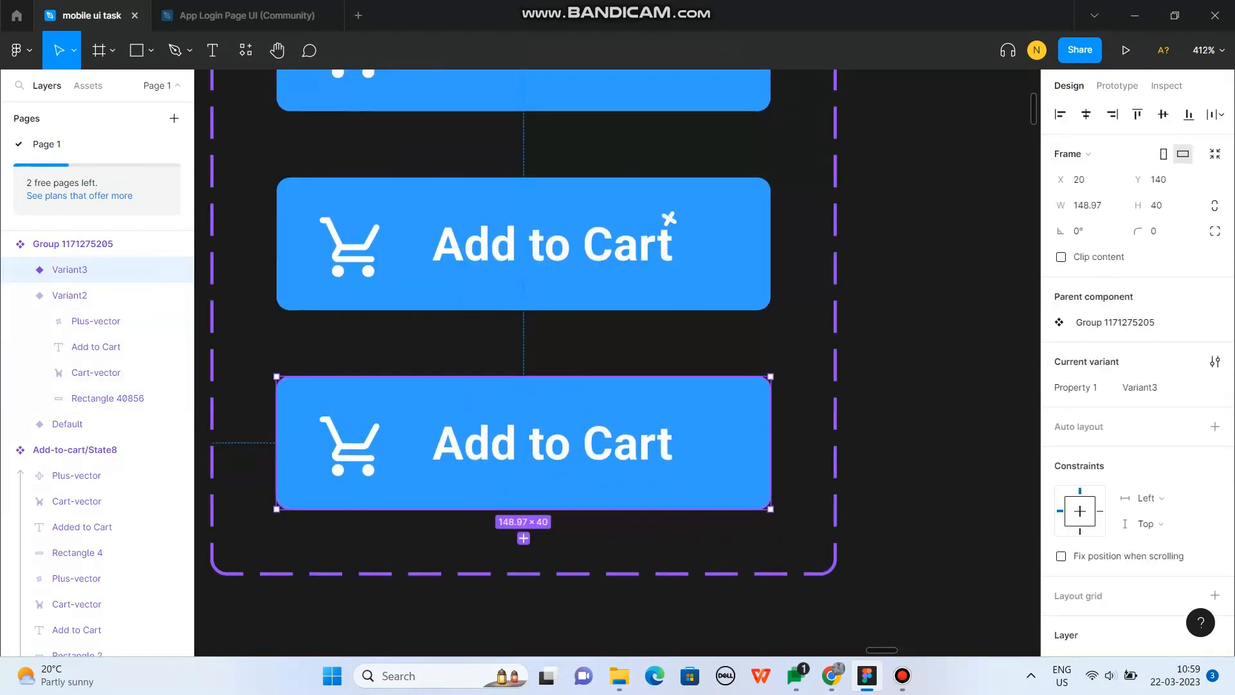
{"action": "double_click", "coordinate": [670, 417]}
Step: Shift the third variant's plus icon 20 px left above the "C" of "Cart" and rotate it to -146.12°
{"action": "scroll", "coordinate": [615, 467], "scroll_direction": "up", "scroll_amount": 2}
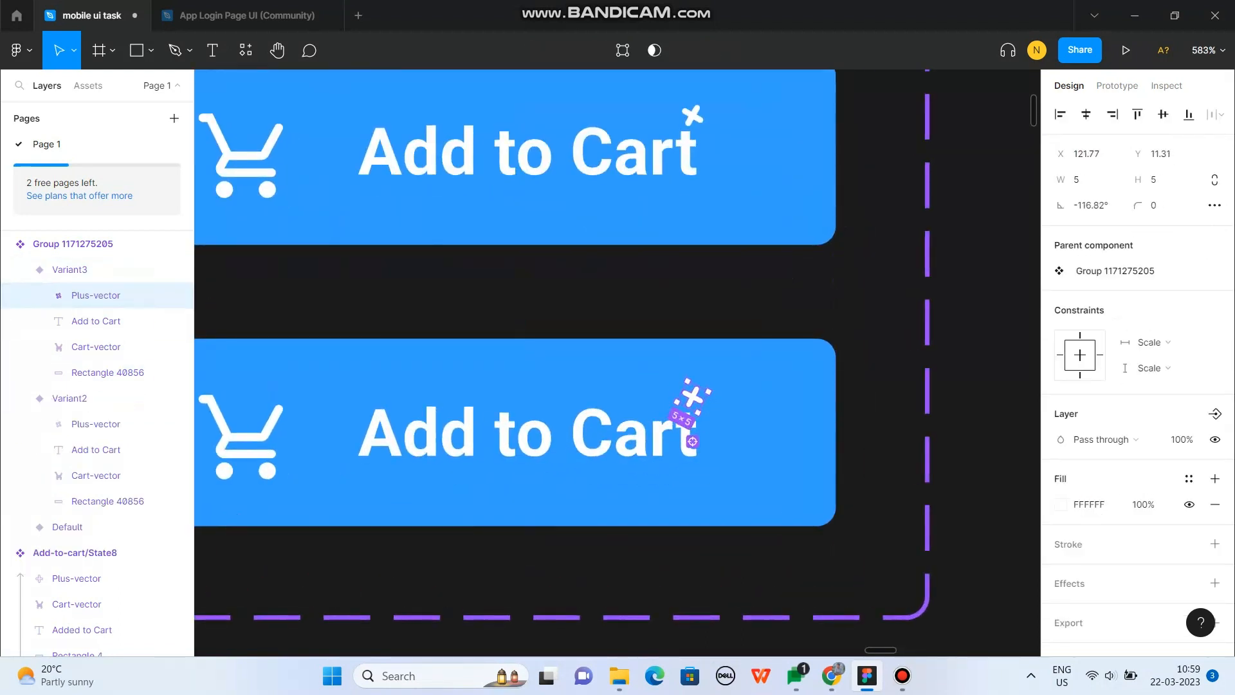
{"action": "key", "text": "Delete"}
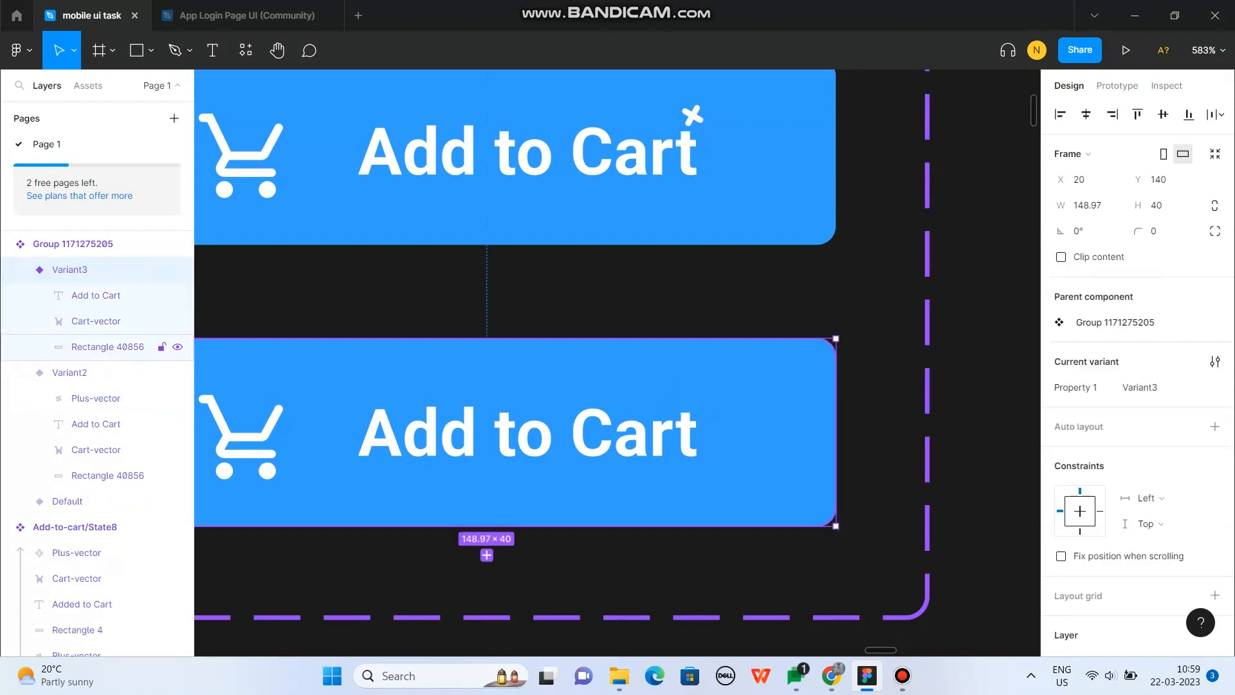
{"action": "key", "text": "ctrl+z"}
{"action": "key", "text": "shift+Left"}
{"action": "key", "text": "shift+Left"}
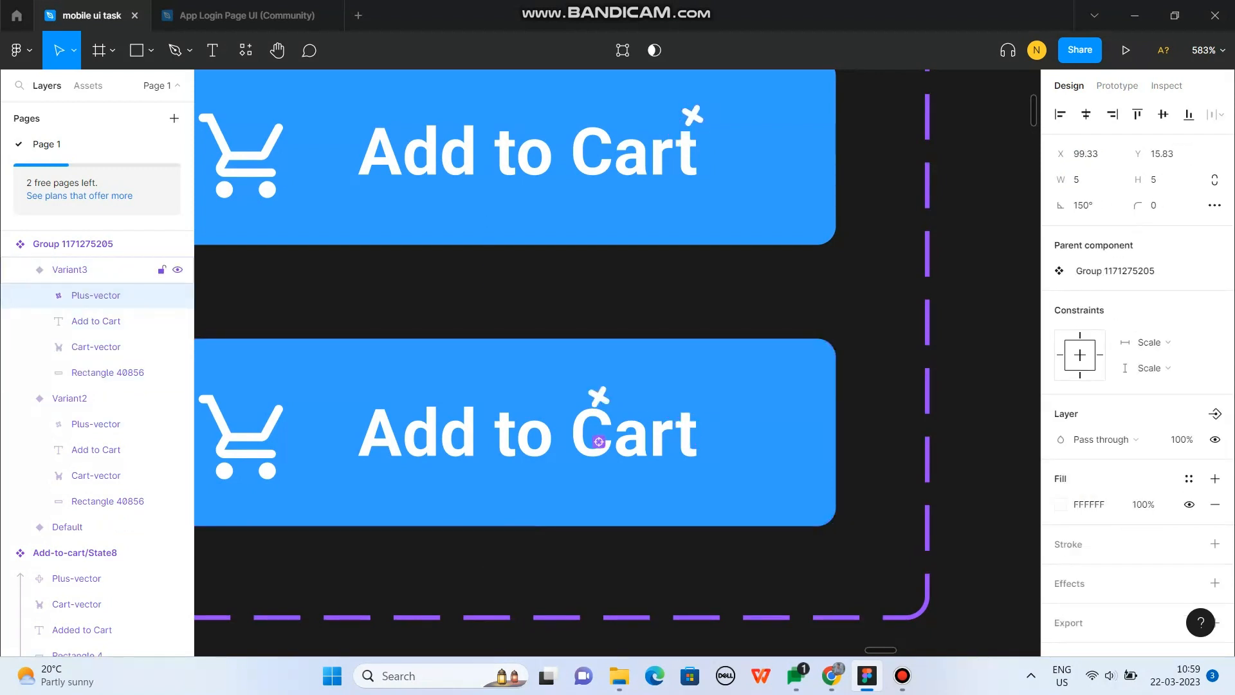
{"action": "key", "text": "shift+Right"}
{"action": "key", "text": "shift+Left"}
{"action": "left_click_drag", "start_coordinate": [619, 391], "coordinate": [602, 375]}
{"action": "scroll", "coordinate": [746, 429], "scroll_direction": "down", "scroll_amount": 3}
{"action": "left_click", "coordinate": [746, 430]}
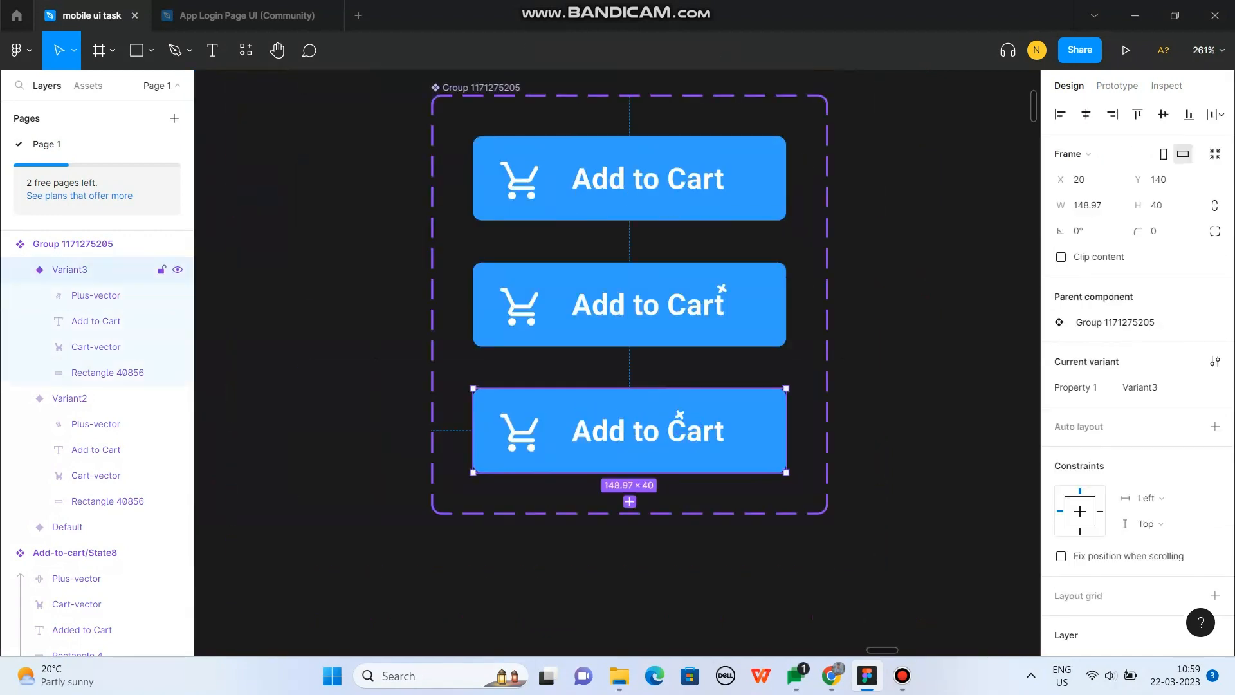
Step: Nudge the third variant's plus icon up to Y 11.1
{"action": "scroll", "coordinate": [662, 410], "scroll_direction": "up", "scroll_amount": 5}
{"action": "left_click", "coordinate": [680, 412]}
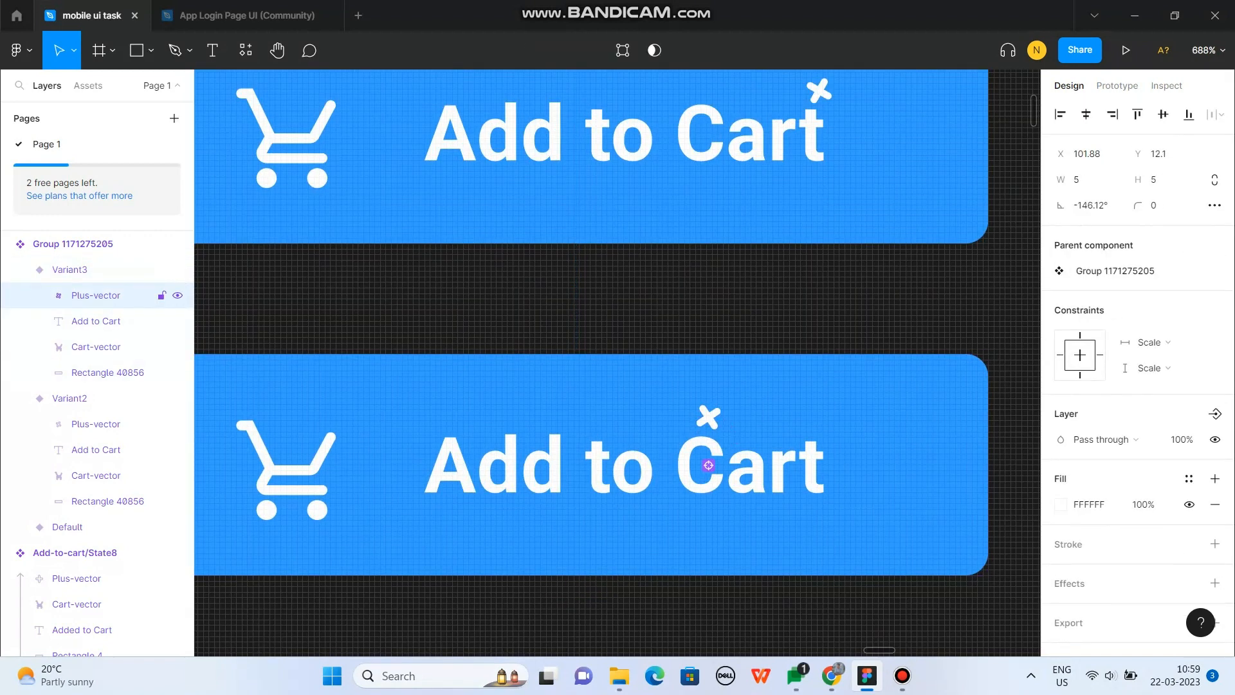
{"action": "key", "text": "Up"}
{"action": "scroll", "coordinate": [708, 460], "scroll_direction": "down", "scroll_amount": 5}
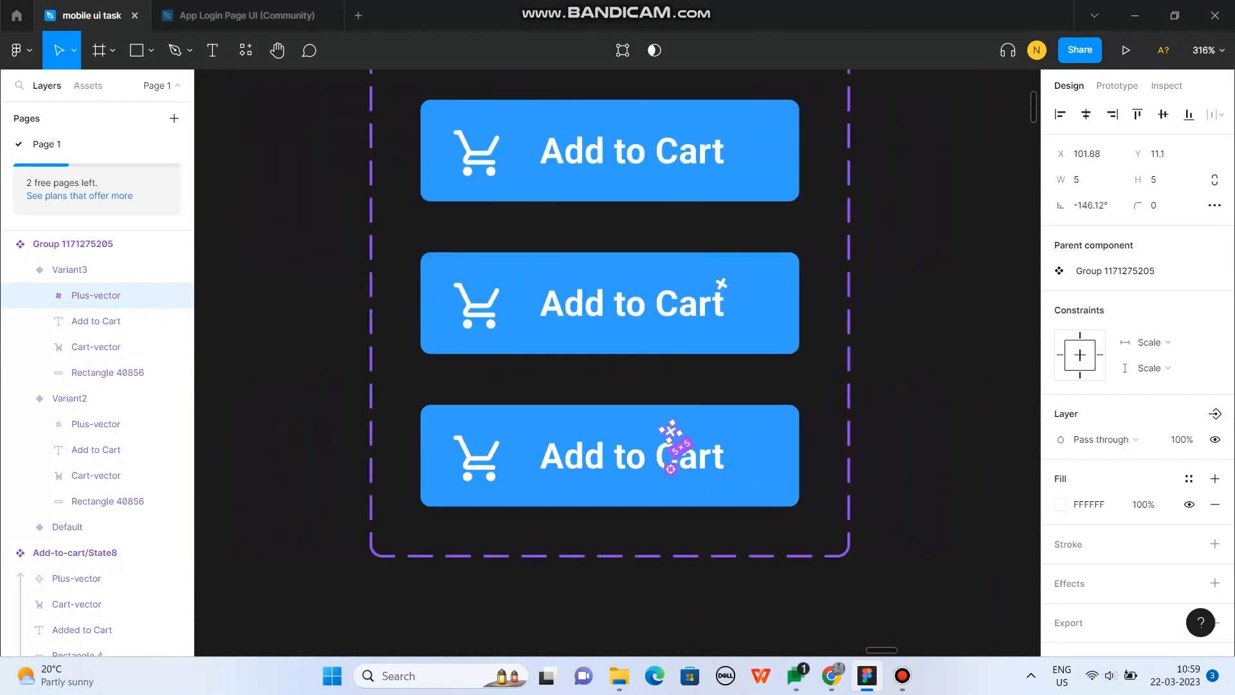
{"action": "key", "text": "Escape"}
Step: Add a fourth variant to the component and copy the third variant's plus icon into it
{"action": "scroll", "coordinate": [657, 569], "scroll_direction": "down", "scroll_amount": 2}
{"action": "left_click", "coordinate": [657, 550]}
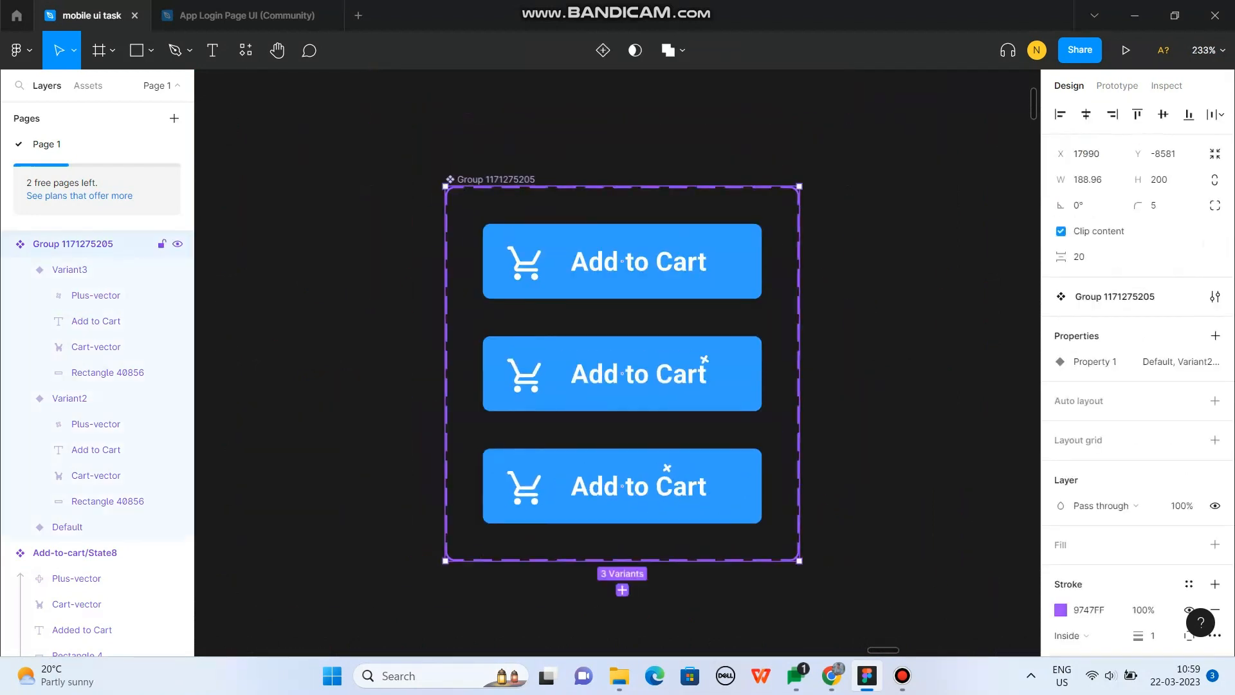
{"action": "left_click", "coordinate": [622, 590]}
{"action": "scroll", "coordinate": [627, 566], "scroll_direction": "down", "scroll_amount": 4}
{"action": "scroll", "coordinate": [648, 181], "scroll_direction": "up", "scroll_amount": 4}
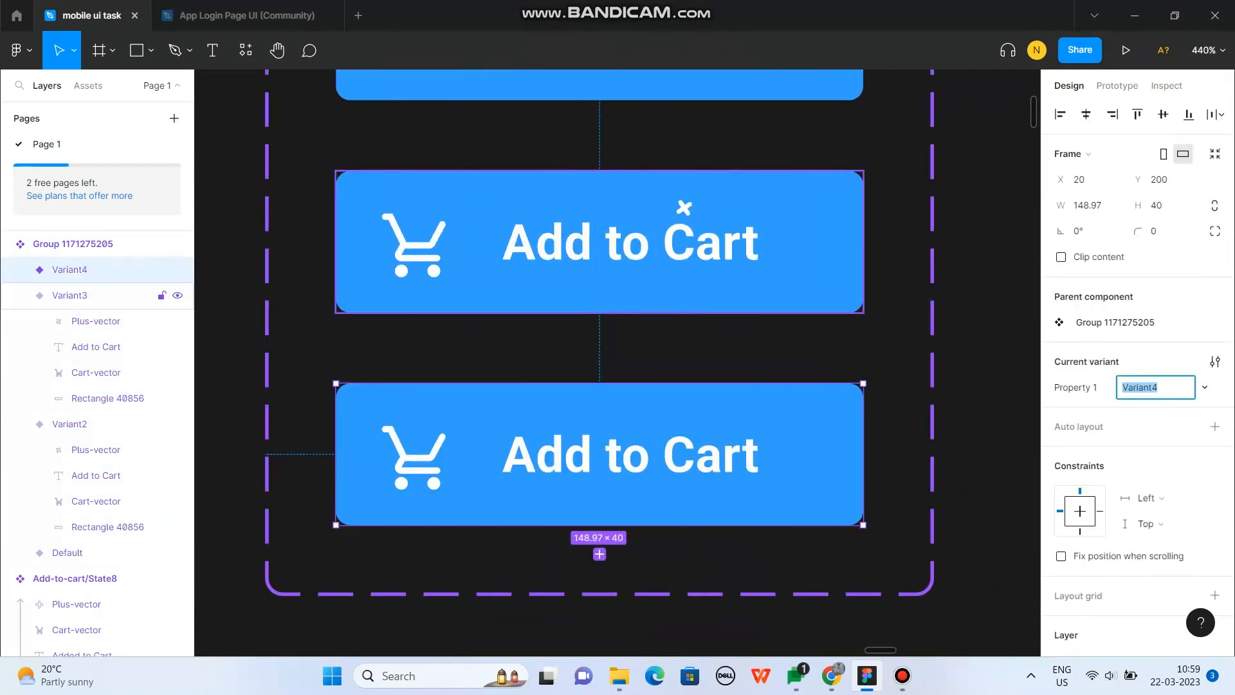
{"action": "double_click", "coordinate": [684, 208]}
{"action": "key", "text": "ctrl+c"}
{"action": "left_click", "coordinate": [681, 454]}
{"action": "key", "text": "ctrl+v"}
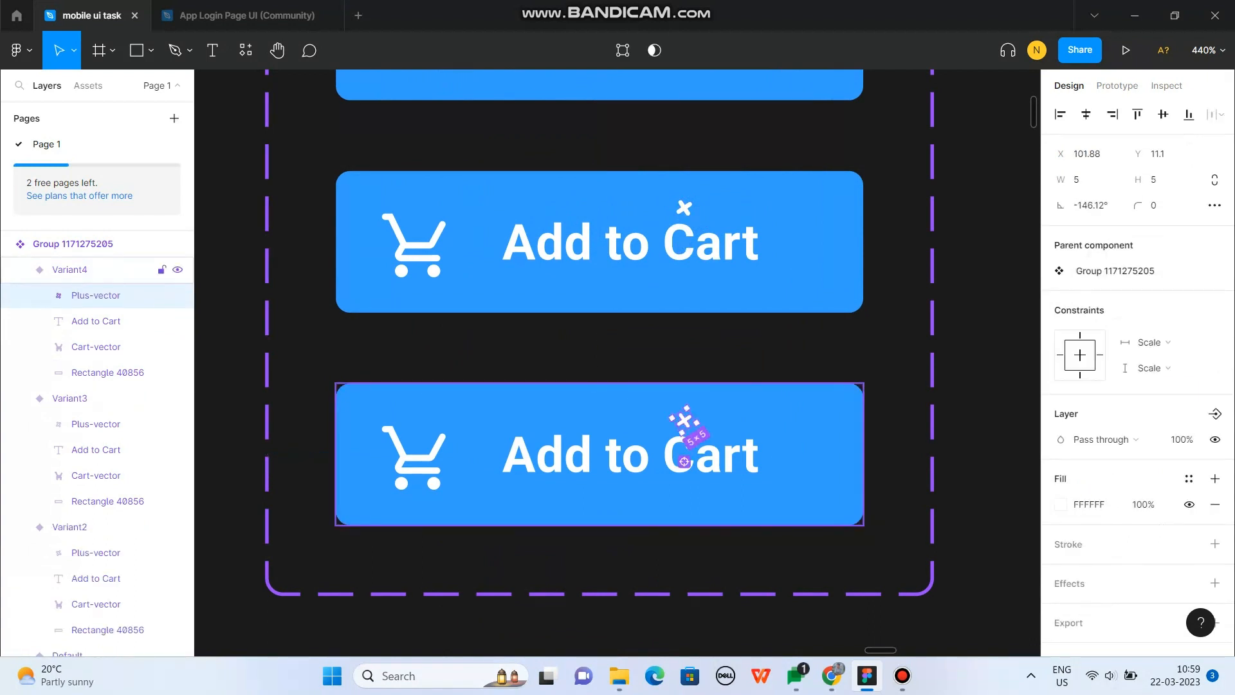
Step: Shift the fourth variant's plus icon 20 px left above "to" and rotate it to -96.16°
{"action": "key", "text": "shift+Left"}
{"action": "key", "text": "shift+Left"}
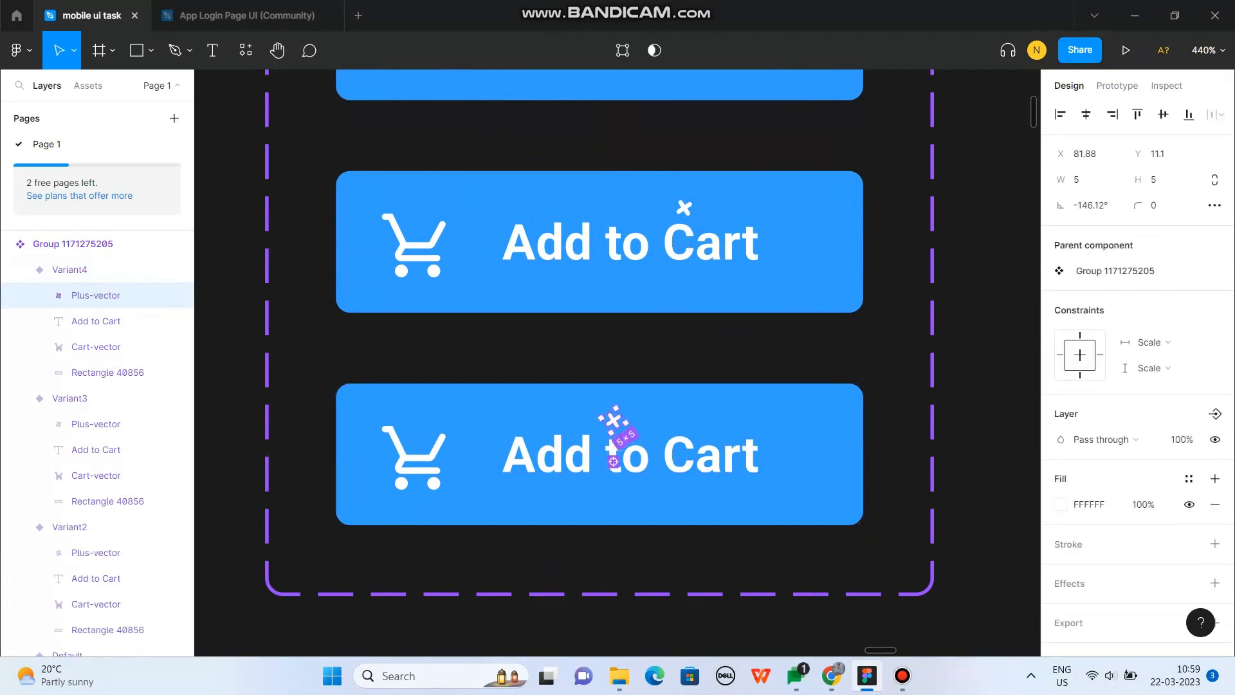
{"action": "left_click_drag", "start_coordinate": [630, 423], "coordinate": [628, 411]}
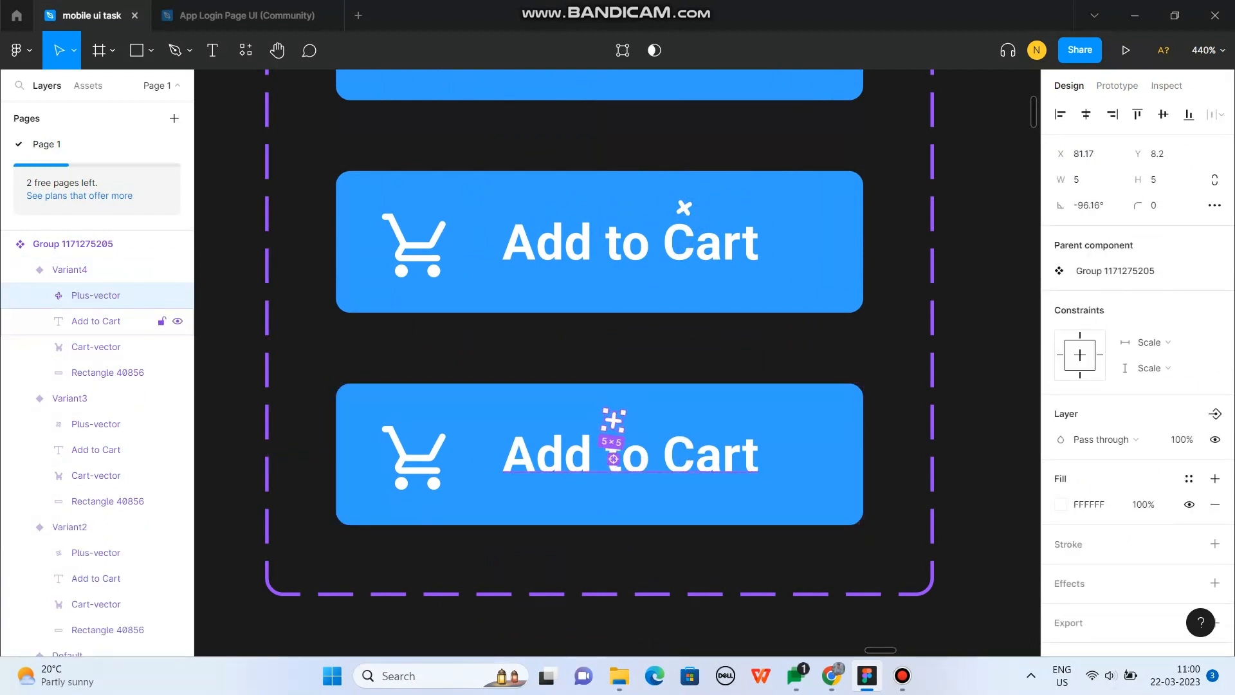
{"action": "key", "text": "Down"}
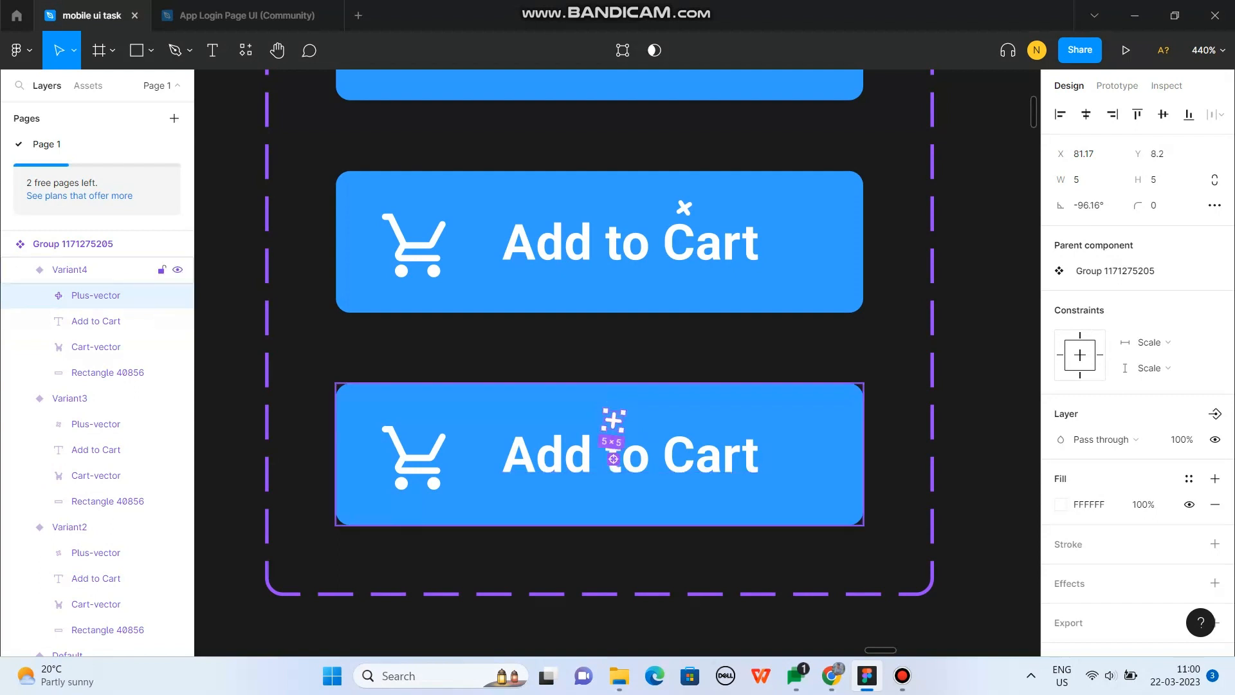
{"action": "left_click", "coordinate": [726, 373]}
{"action": "scroll", "coordinate": [726, 381], "scroll_direction": "down", "scroll_amount": 2}
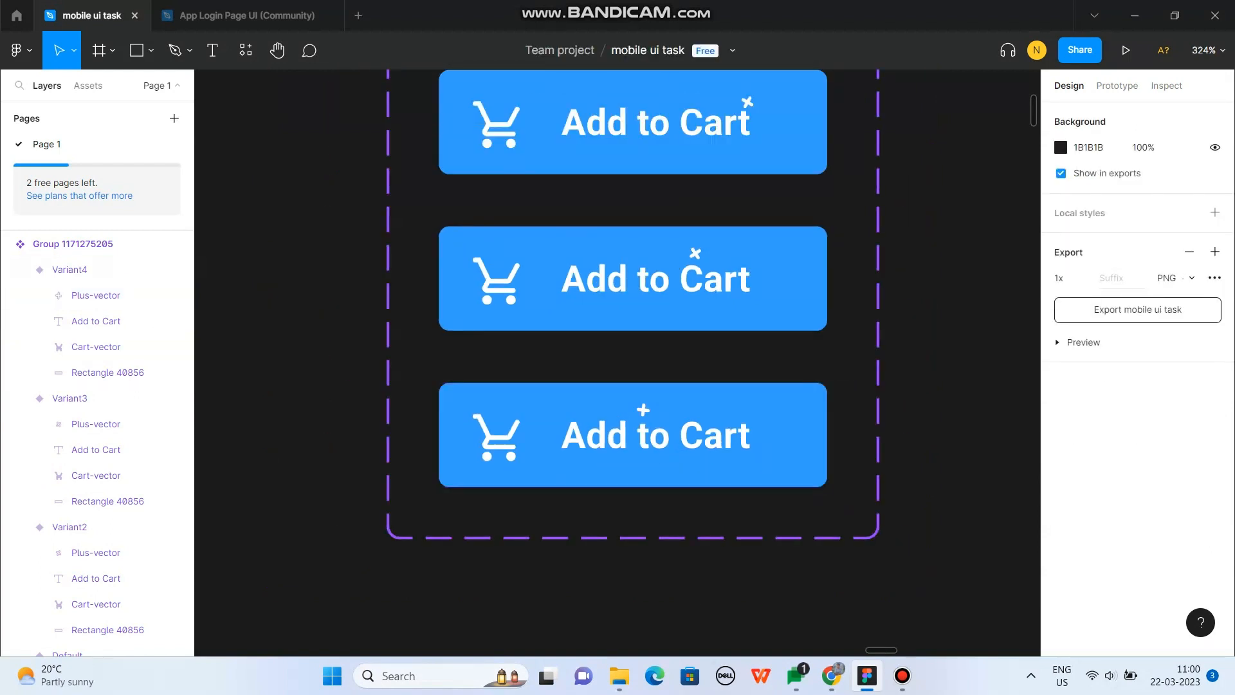
Step: Add a fifth variant to the component and copy the fourth variant's plus icon into it
{"action": "scroll", "coordinate": [734, 484], "scroll_direction": "down", "scroll_amount": 4}
{"action": "left_click", "coordinate": [727, 334]}
{"action": "left_click", "coordinate": [681, 542]}
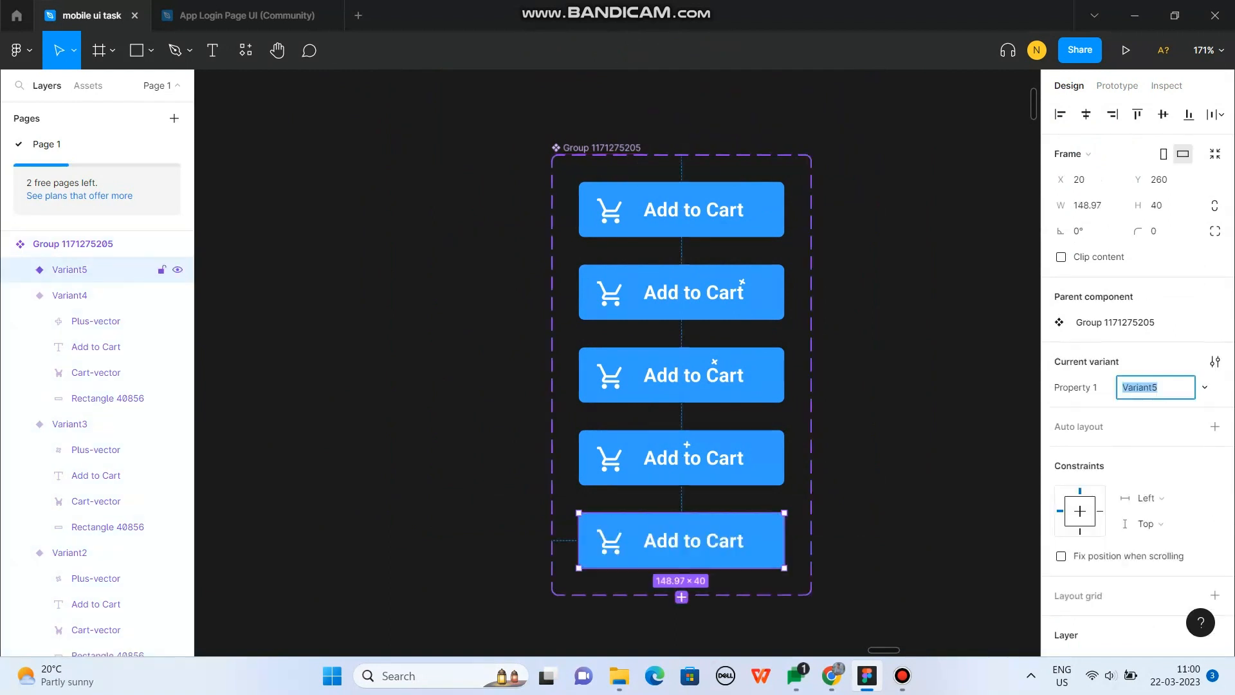
{"action": "scroll", "coordinate": [737, 625], "scroll_direction": "up", "scroll_amount": 3}
{"action": "left_click", "coordinate": [654, 329]}
{"action": "left_click", "coordinate": [654, 328]}
{"action": "left_click", "coordinate": [655, 465]}
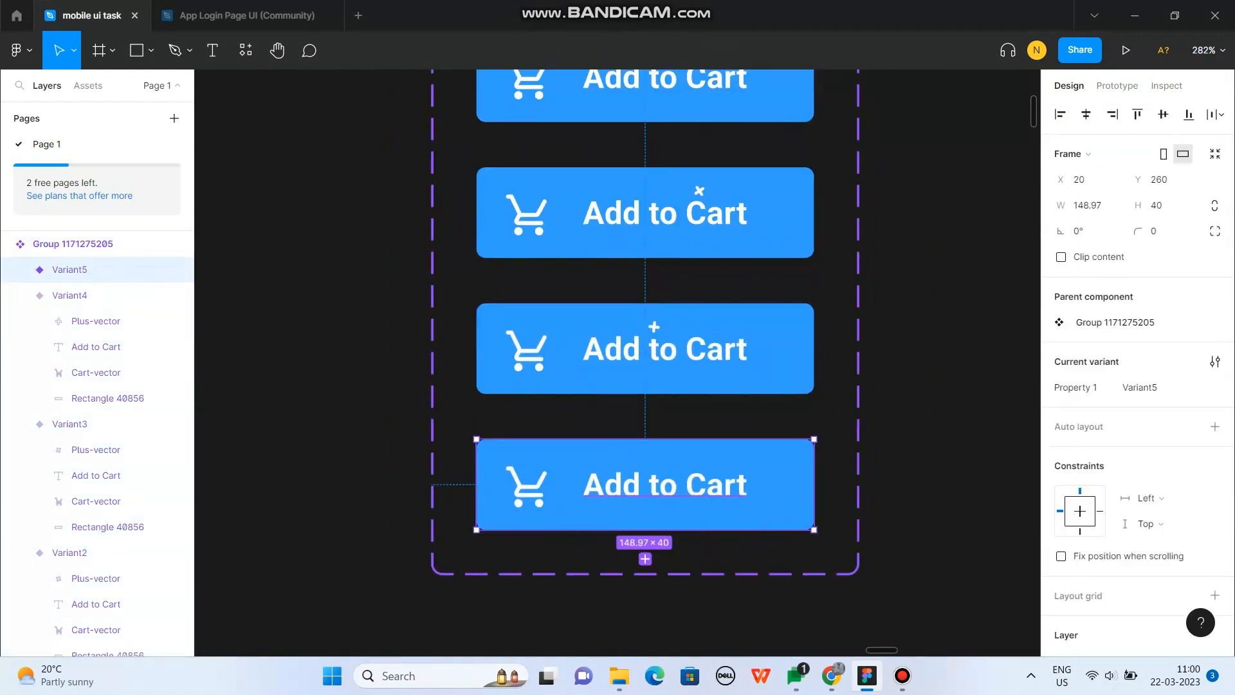
{"action": "left_click", "coordinate": [654, 464]}
Step: Place the fifth variant's plus icon above "Add" at X 59.68, Y 7.11, rotated to -65.96°
{"action": "left_click_drag", "start_coordinate": [654, 465], "coordinate": [611, 450]}
{"action": "scroll", "coordinate": [611, 429], "scroll_direction": "down", "scroll_amount": 5}
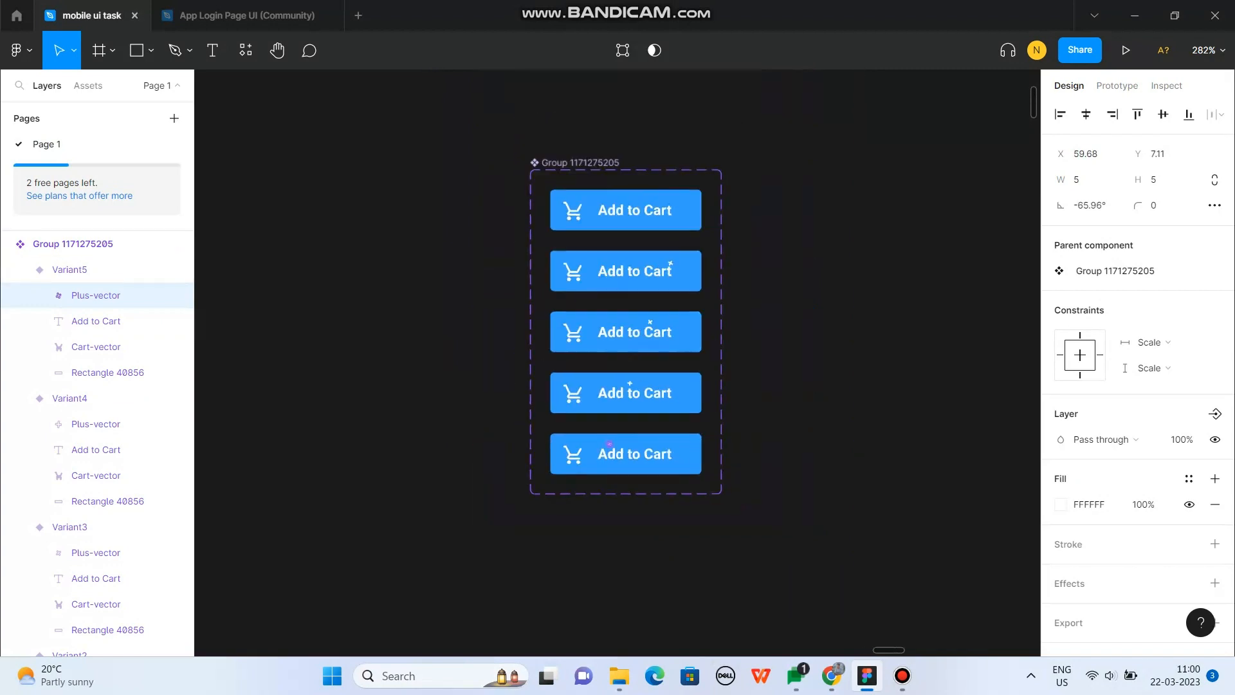
{"action": "left_click", "coordinate": [611, 428]}
Step: Add a sixth variant to the component and copy the fifth variant's plus icon into it
{"action": "left_click", "coordinate": [581, 163]}
{"action": "left_click", "coordinate": [626, 523]}
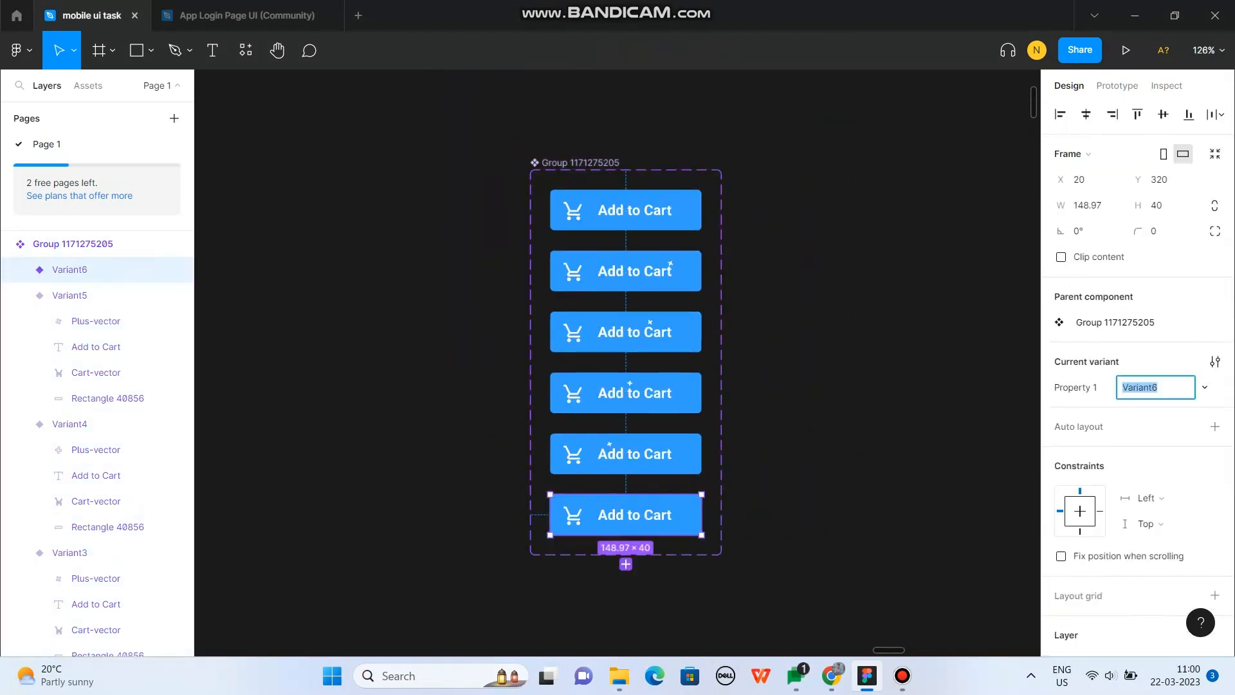
{"action": "scroll", "coordinate": [616, 558], "scroll_direction": "up", "scroll_amount": 5}
{"action": "double_click", "coordinate": [603, 340]}
{"action": "key", "text": "ctrl+c"}
{"action": "left_click", "coordinate": [555, 487]}
{"action": "key", "text": "ctrl+v"}
Step: Move the sixth variant's plus icon over the cart's opening at X 25.33, Y 9, and rotate it to -15.46°
{"action": "scroll", "coordinate": [555, 486], "scroll_direction": "up", "scroll_amount": 6}
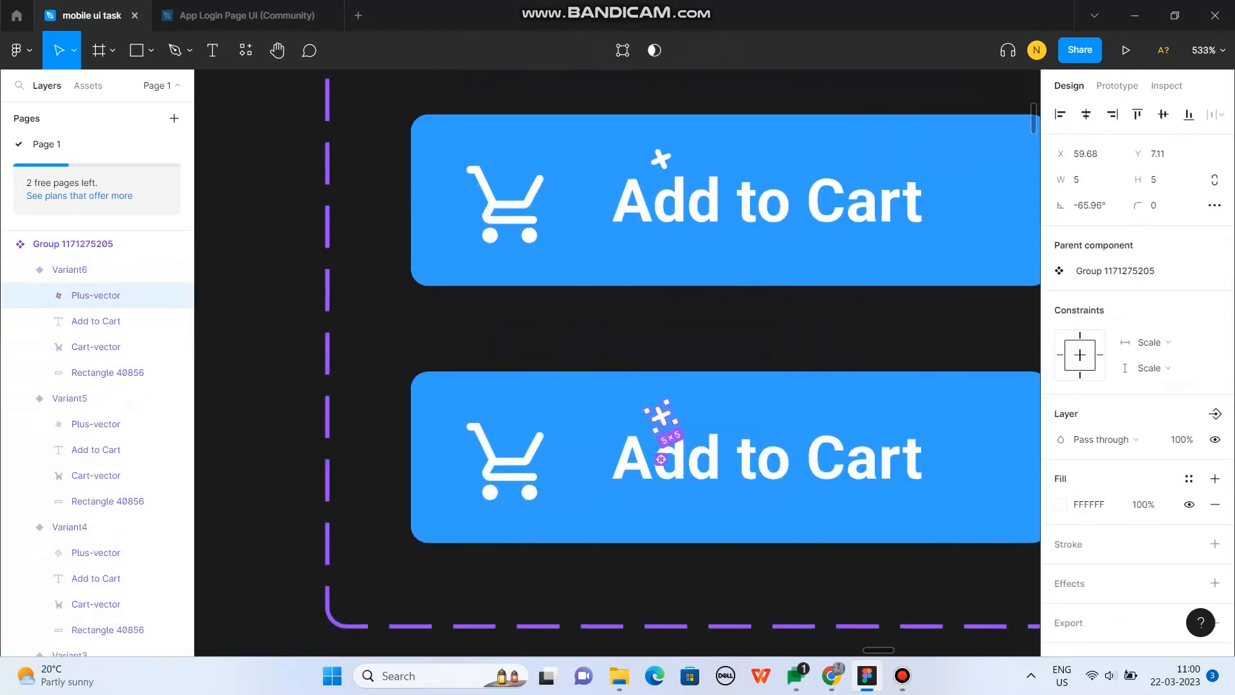
{"action": "key", "text": "shift+Left"}
{"action": "key", "text": "shift+Left"}
{"action": "key", "text": "shift+Left"}
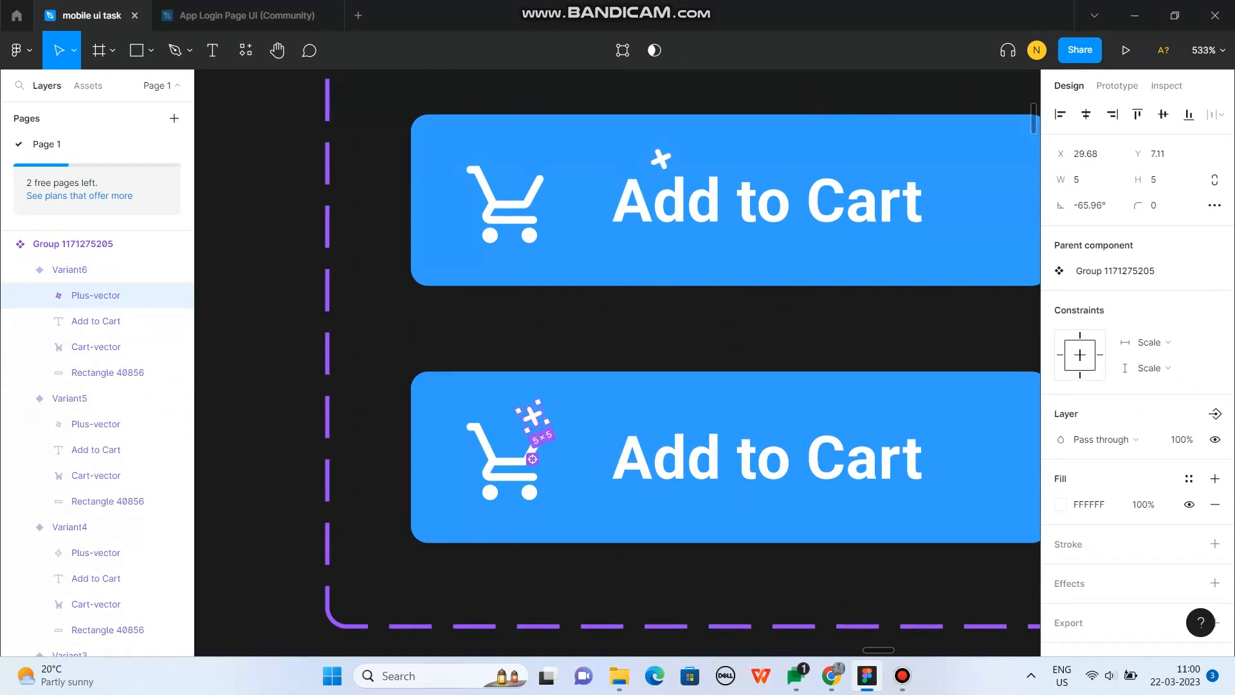
{"action": "mouse_move", "coordinate": [550, 423]}
{"action": "left_mouse_down"}
{"action": "mouse_move", "coordinate": [550, 407]}
{"action": "mouse_move", "coordinate": [527, 419]}
{"action": "left_mouse_up"}
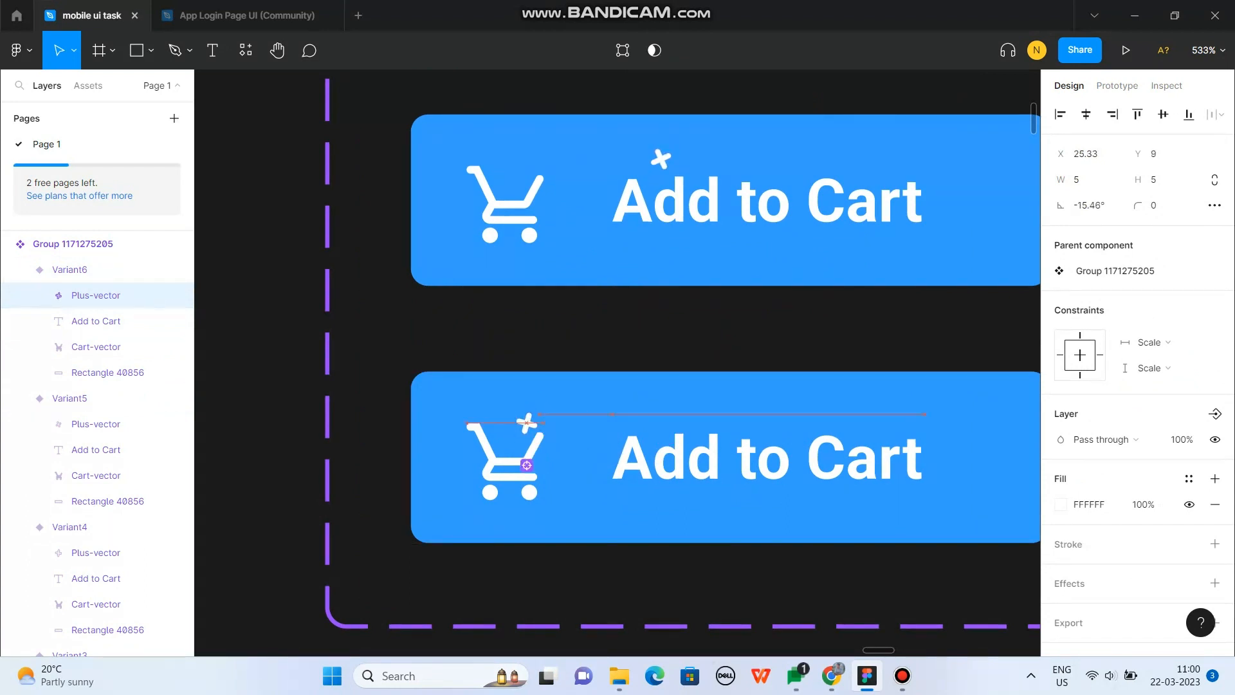
{"action": "scroll", "coordinate": [508, 455], "scroll_direction": "down", "scroll_amount": 5}
{"action": "left_click", "coordinate": [386, 476]}
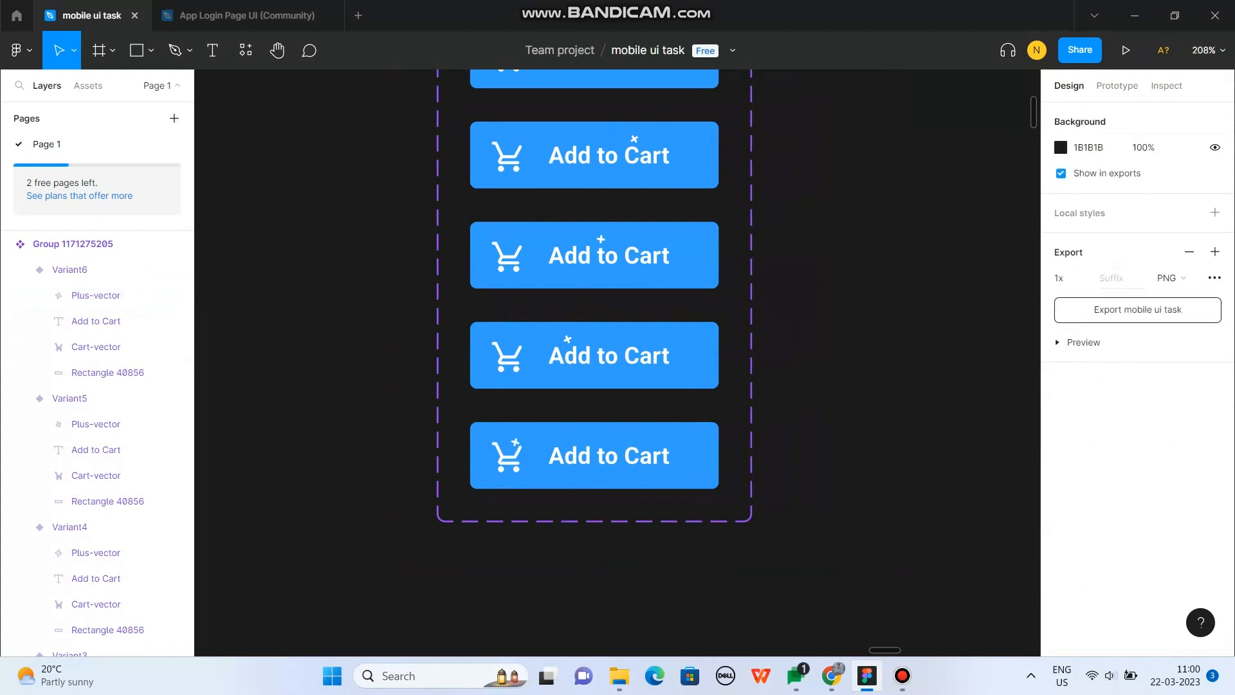
Step: Add a seventh variant to the component and copy the sixth variant's plus icon into it
{"action": "scroll", "coordinate": [559, 477], "scroll_direction": "down", "scroll_amount": 3}
{"action": "left_click", "coordinate": [559, 478]}
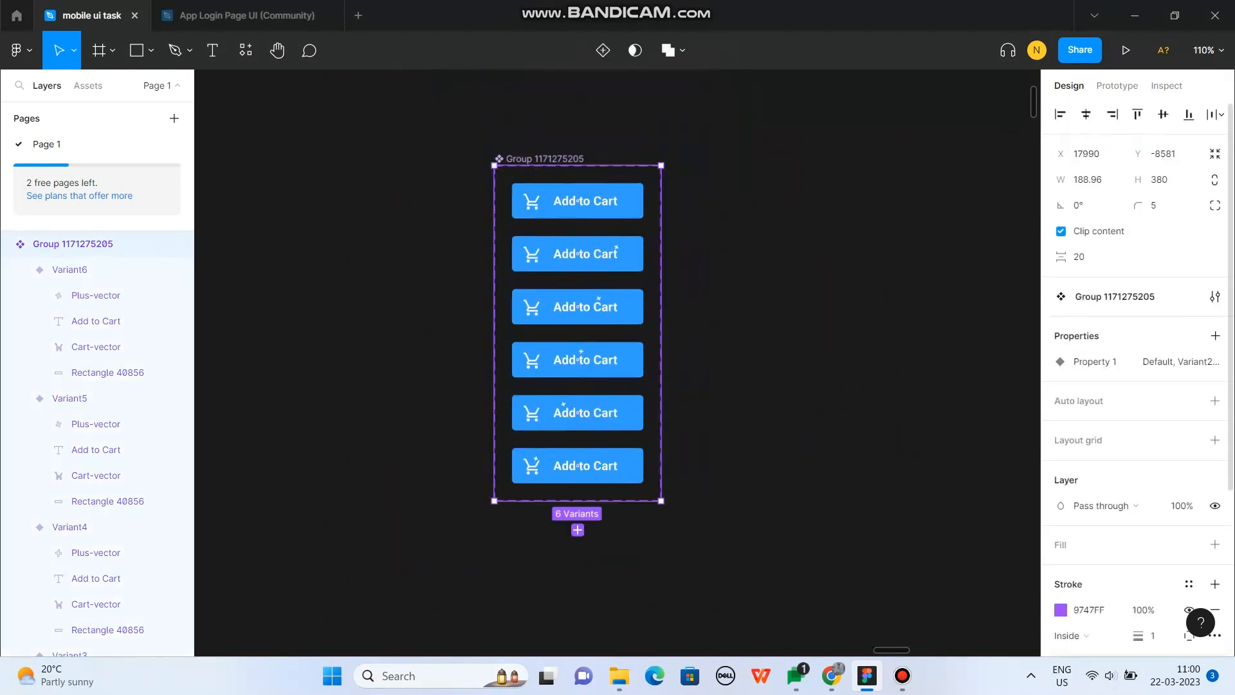
{"action": "left_click", "coordinate": [578, 530]}
{"action": "scroll", "coordinate": [575, 558], "scroll_direction": "up", "scroll_amount": 3}
{"action": "double_click", "coordinate": [489, 330]}
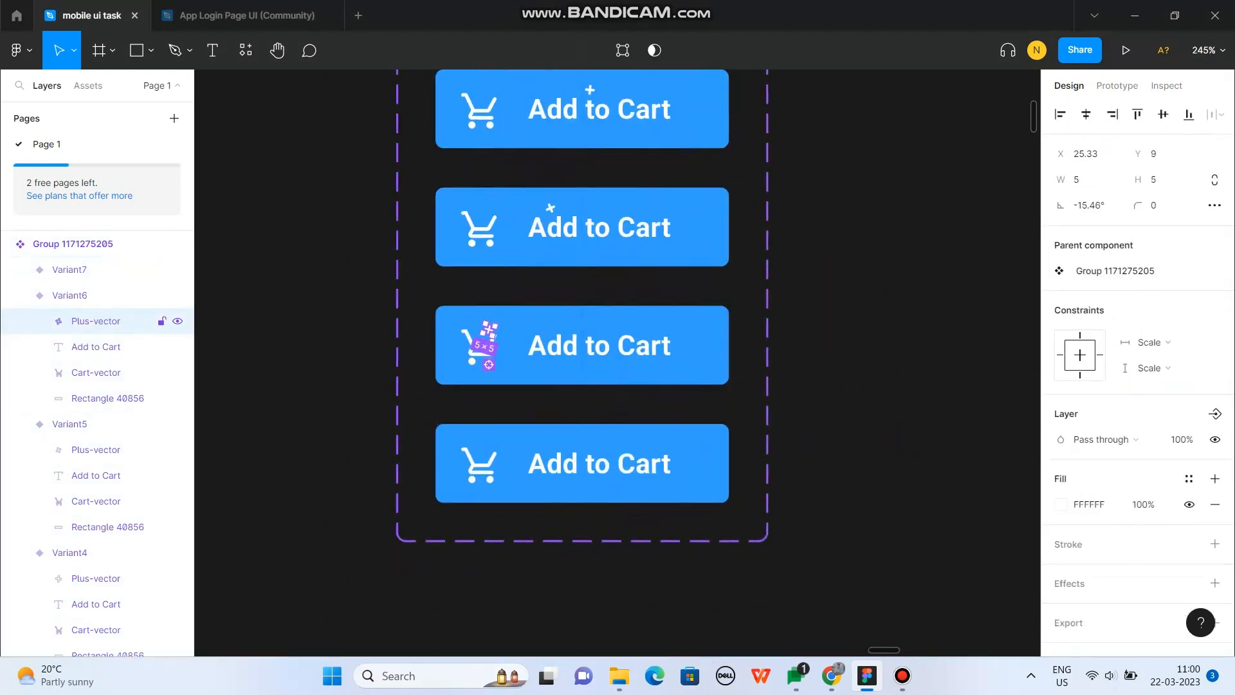
{"action": "left_click", "coordinate": [449, 468]}
{"action": "key", "text": "ctrl+v"}
Step: Place the seventh variant's plus icon inside the cart at X 20.21, Y 15.77, rotated to 30.9°
{"action": "scroll", "coordinate": [449, 469], "scroll_direction": "up", "scroll_amount": 3}
{"action": "left_click_drag", "start_coordinate": [538, 418], "coordinate": [526, 432]}
{"action": "left_click_drag", "start_coordinate": [525, 474], "coordinate": [523, 482]}
{"action": "scroll", "coordinate": [524, 482], "scroll_direction": "down", "scroll_amount": 3}
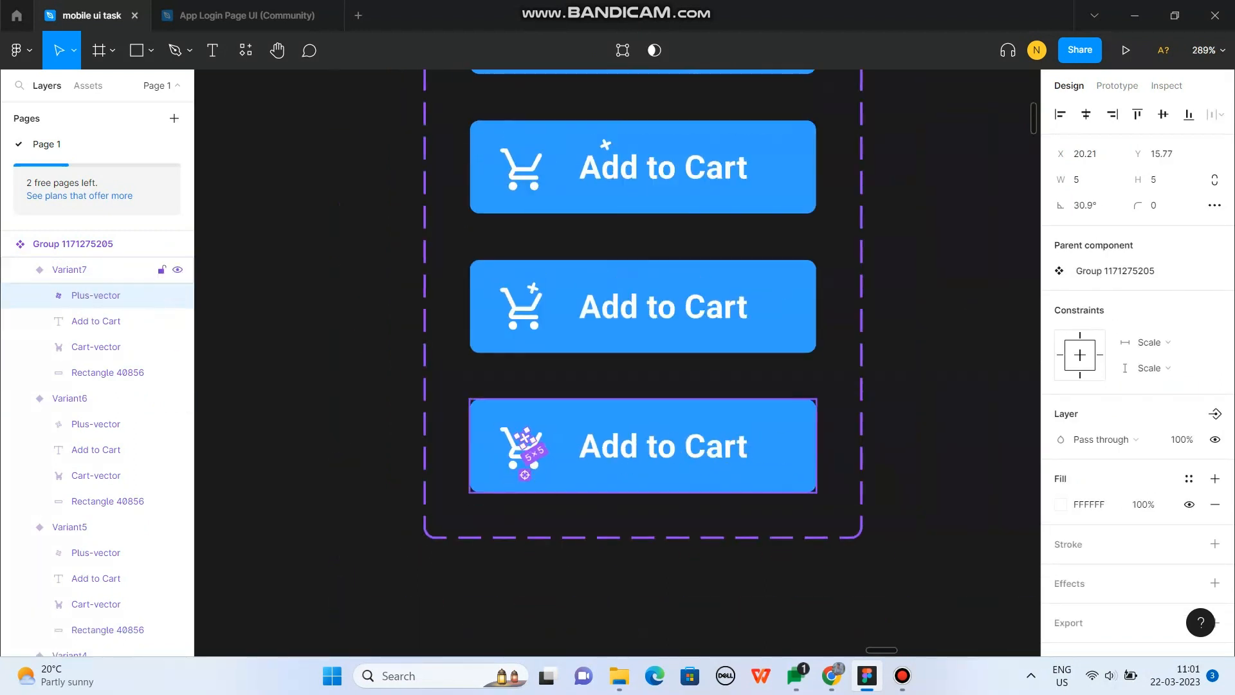
Step: Tilt the seventh variant's cart and plus icons together counterclockwise
{"action": "key", "text": "Tab"}
{"action": "key", "text": "Tab"}
{"action": "left_click", "coordinate": [95, 295], "text": "ctrl"}
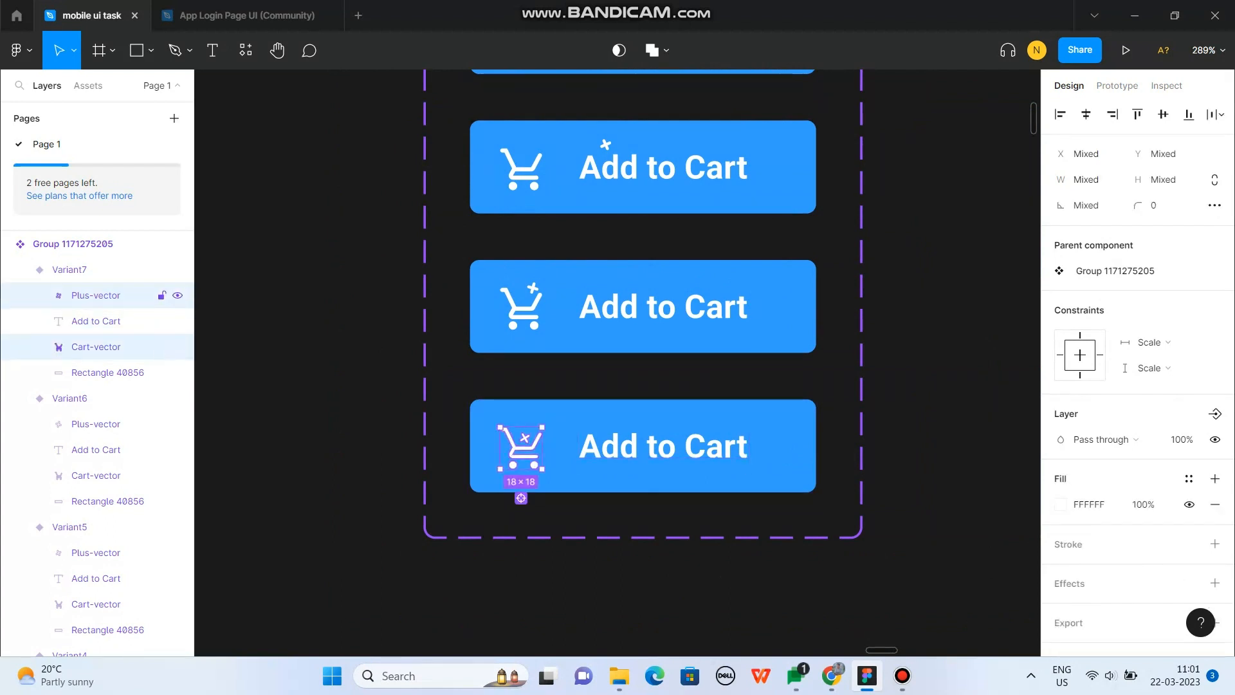
{"action": "left_click_drag", "start_coordinate": [521, 498], "coordinate": [521, 504]}
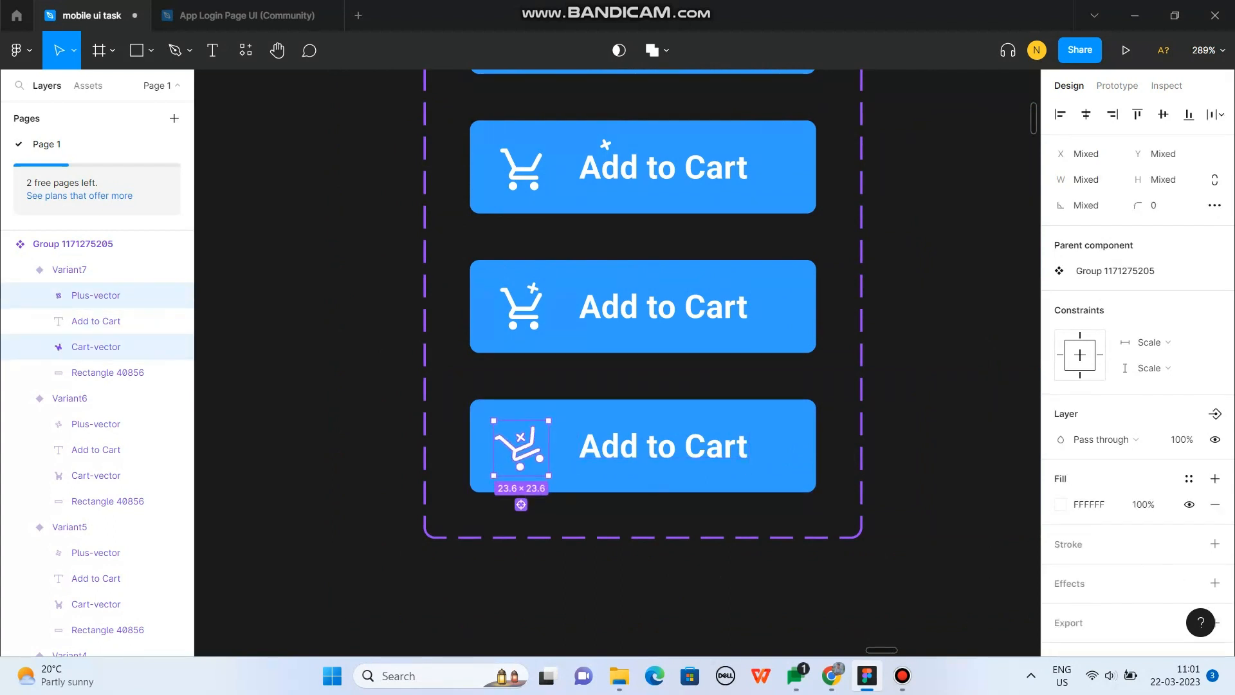
Step: Move the seventh variant's plus icon, cart icon and "Add to Cart" text together 20 px to the right
{"action": "left_click", "coordinate": [97, 321], "text": "ctrl"}
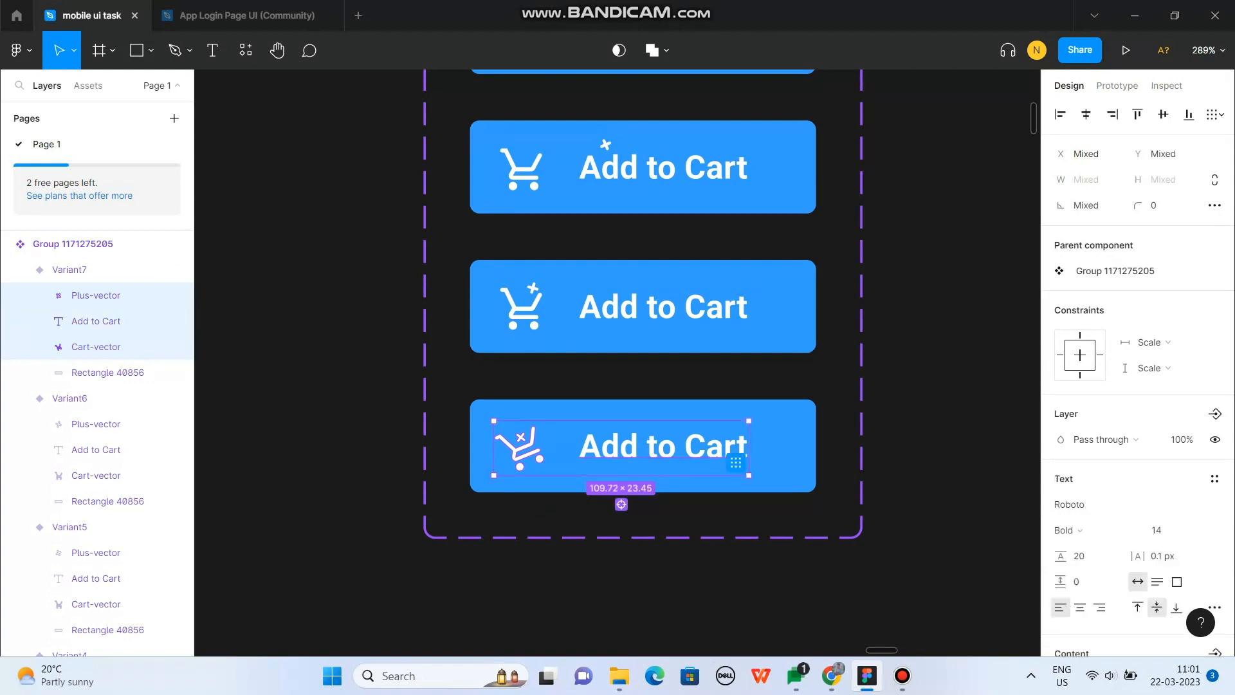
{"action": "key", "text": "shift+Right"}
{"action": "key", "text": "shift+Right"}
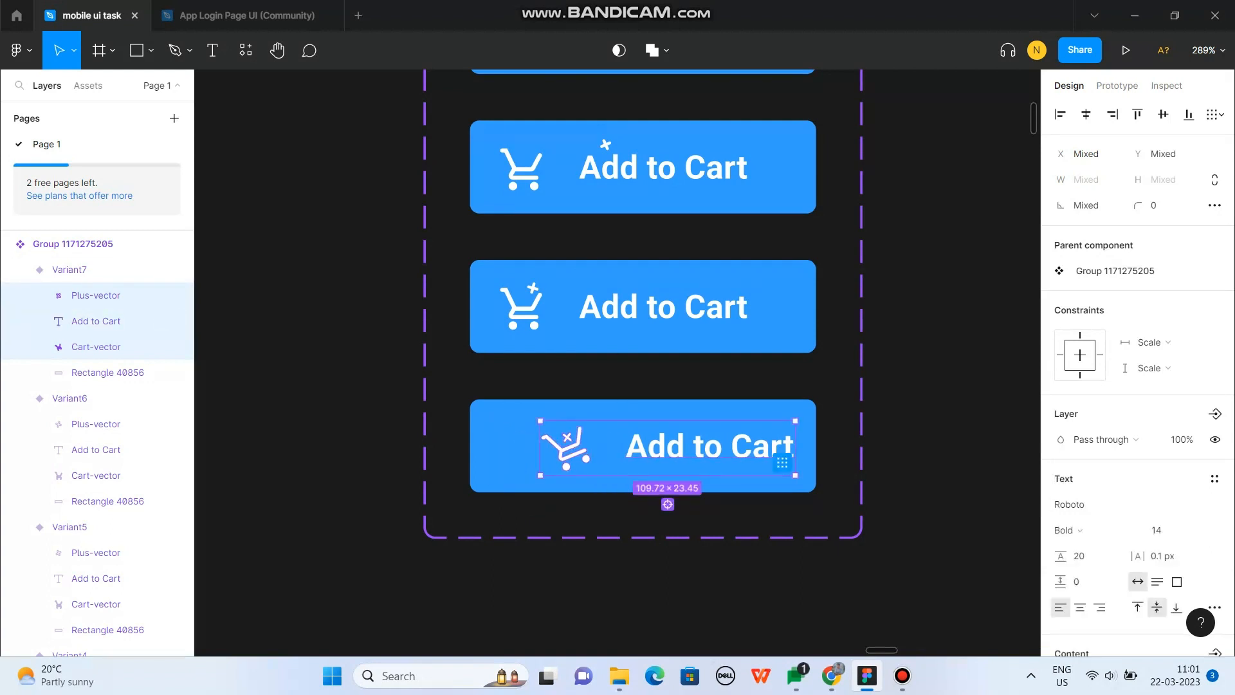
Step: Set the fill opacity of the seventh variant's "Add to Cart" text to 50%
{"action": "key", "text": "Escape"}
{"action": "left_click", "coordinate": [97, 321]}
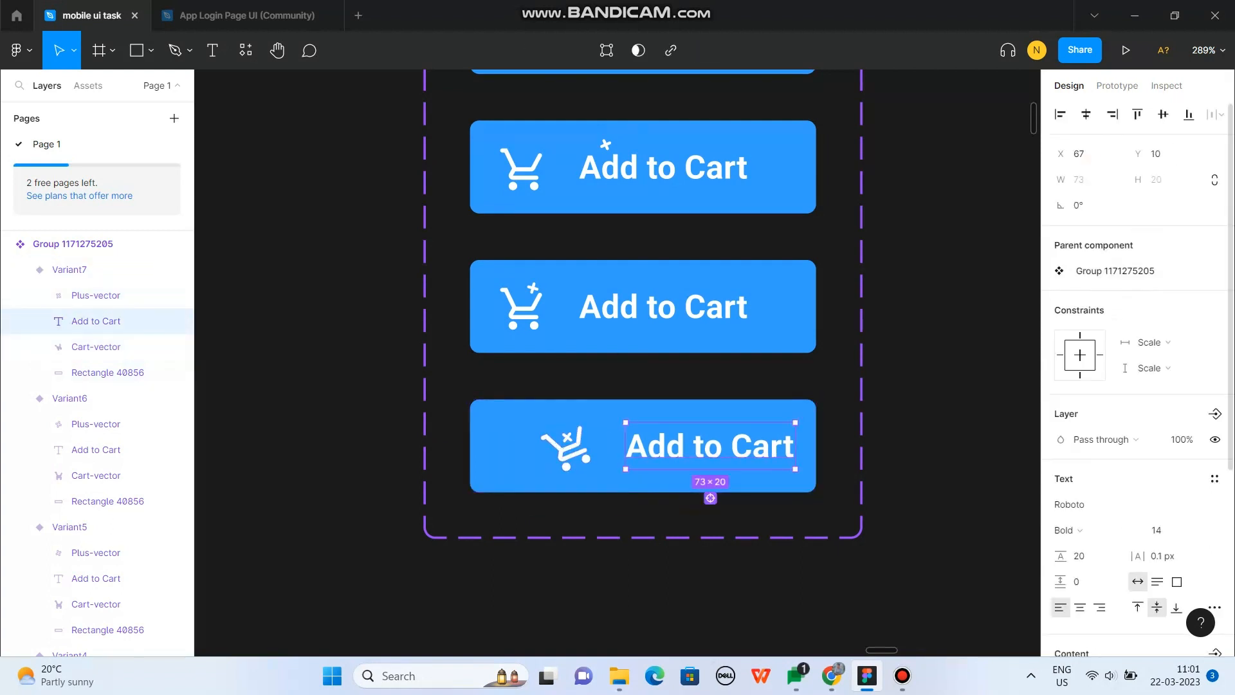
{"action": "scroll", "coordinate": [1197, 531], "scroll_direction": "down", "scroll_amount": 4}
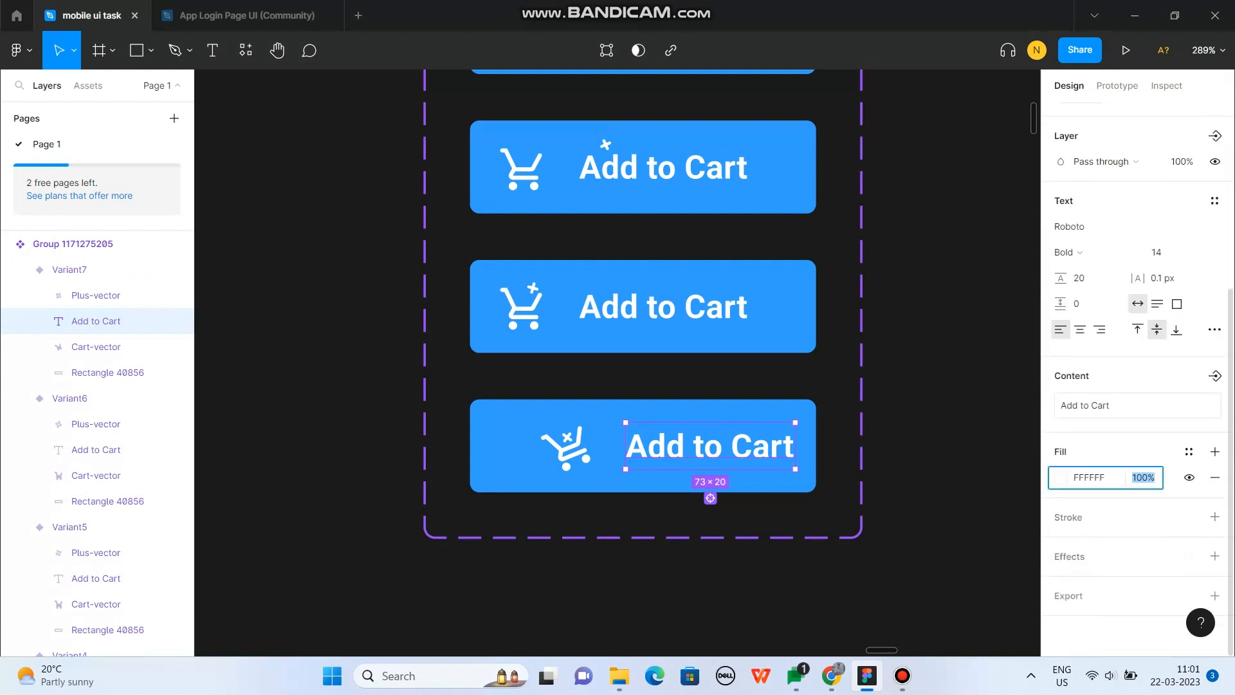
{"action": "type", "text": "50"}
{"action": "key", "text": "Return"}
{"action": "left_click", "coordinate": [932, 476]}
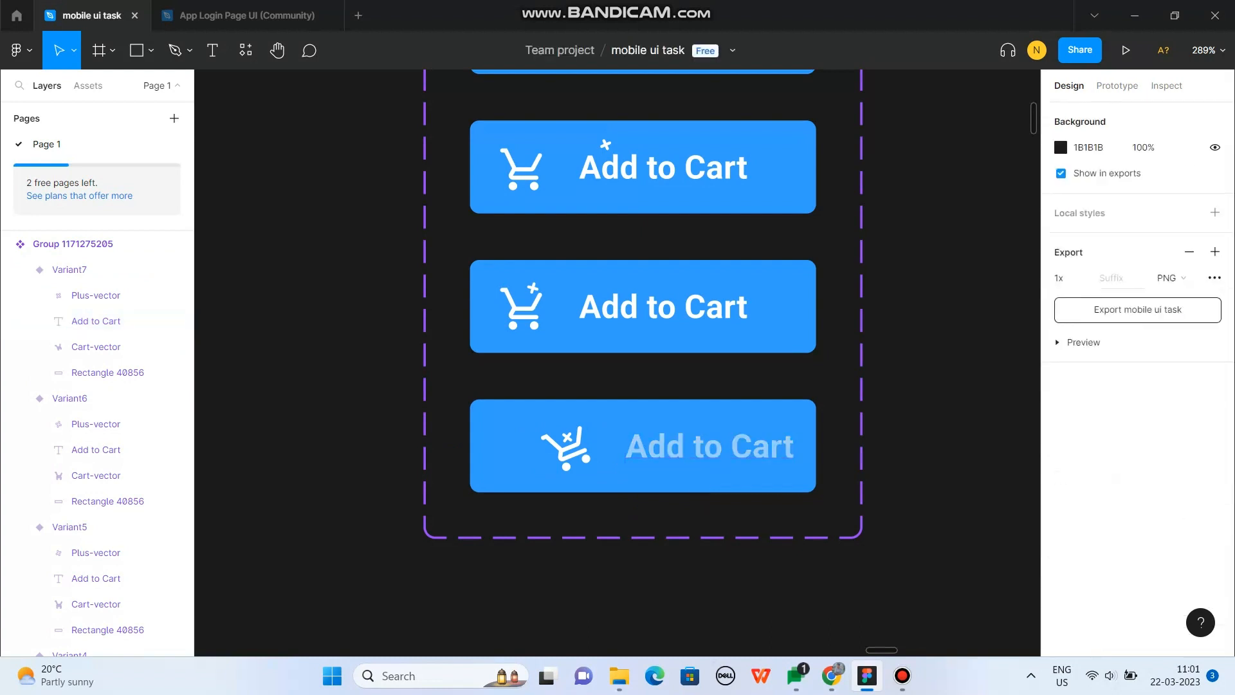
Step: Add an eighth variant and replace its contents with copies of the seventh variant's plus icon, cart icon and text
{"action": "scroll", "coordinate": [557, 475], "scroll_direction": "down", "scroll_amount": 5}
{"action": "left_click", "coordinate": [557, 105]}
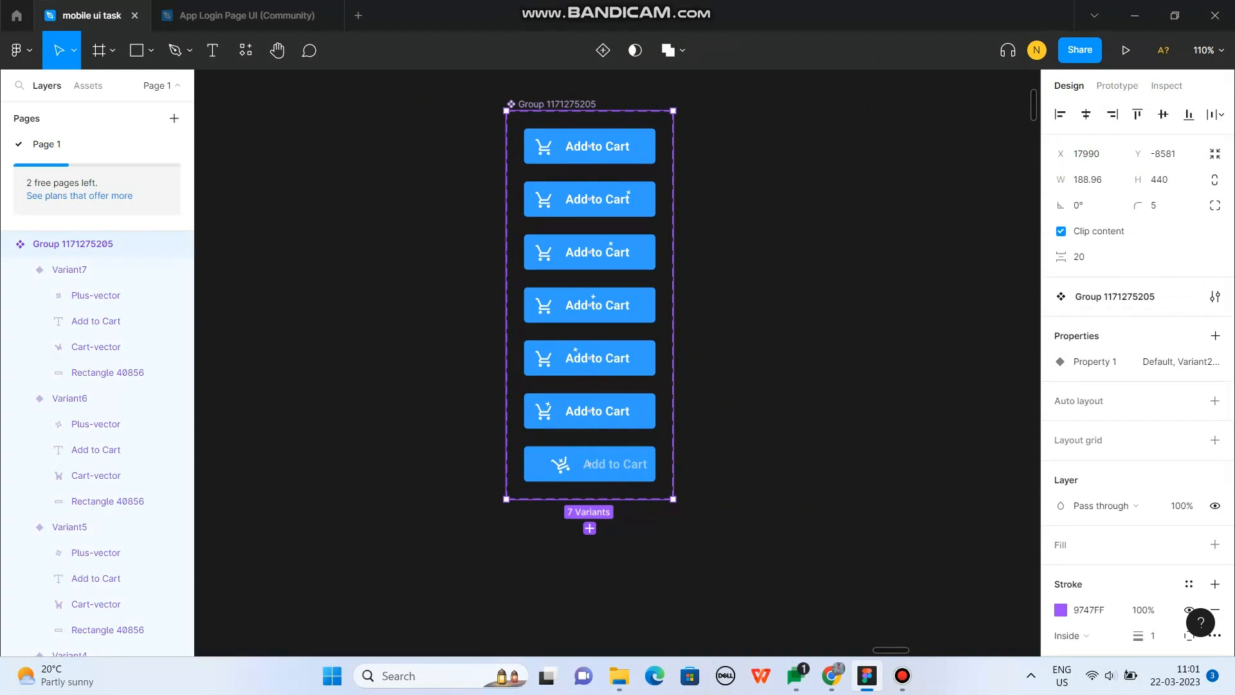
{"action": "left_click", "coordinate": [589, 528]}
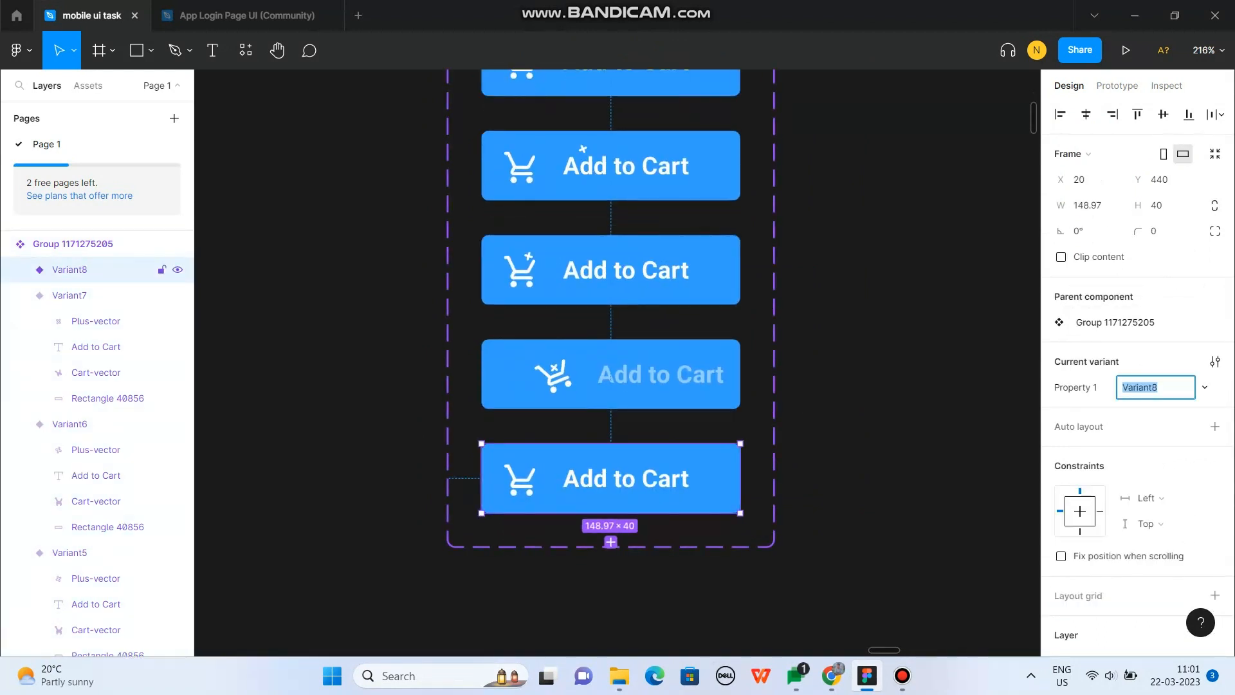
{"action": "double_click", "coordinate": [656, 375]}
{"action": "left_click", "coordinate": [548, 379], "text": "shift"}
{"action": "left_click", "coordinate": [554, 369], "text": "shift"}
{"action": "left_click", "coordinate": [611, 479]}
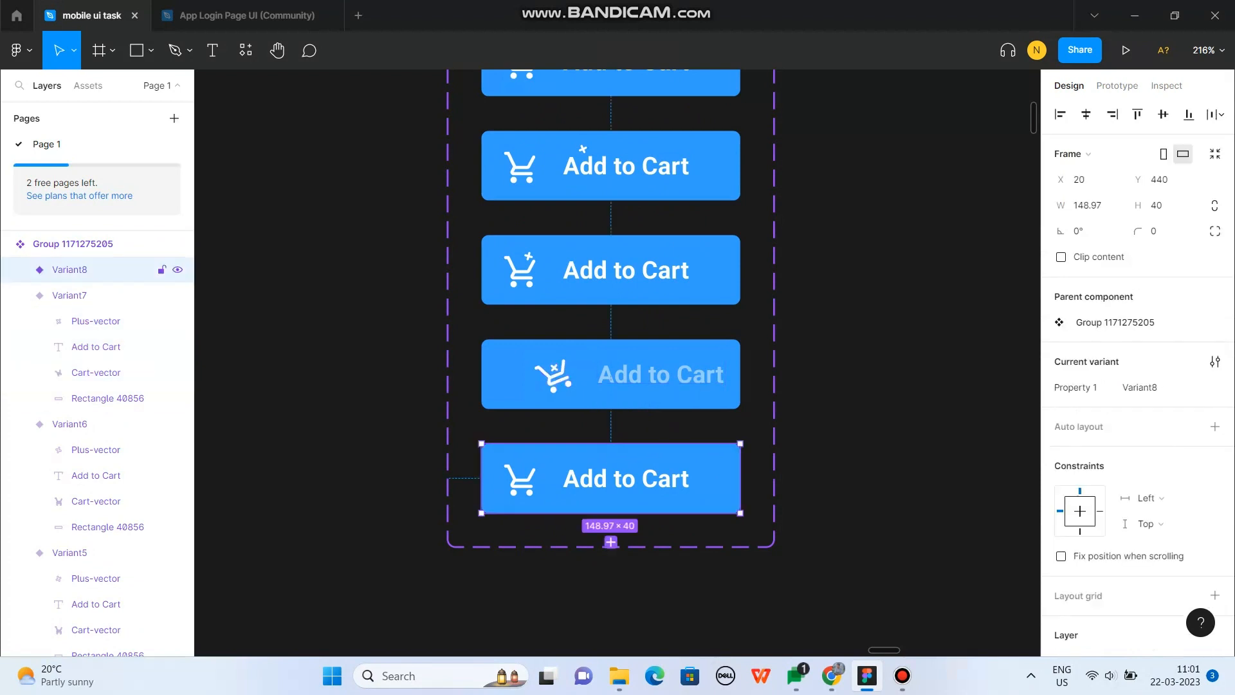
{"action": "key", "text": "Return"}
{"action": "key", "text": "Delete"}
{"action": "key", "text": "ctrl+v"}
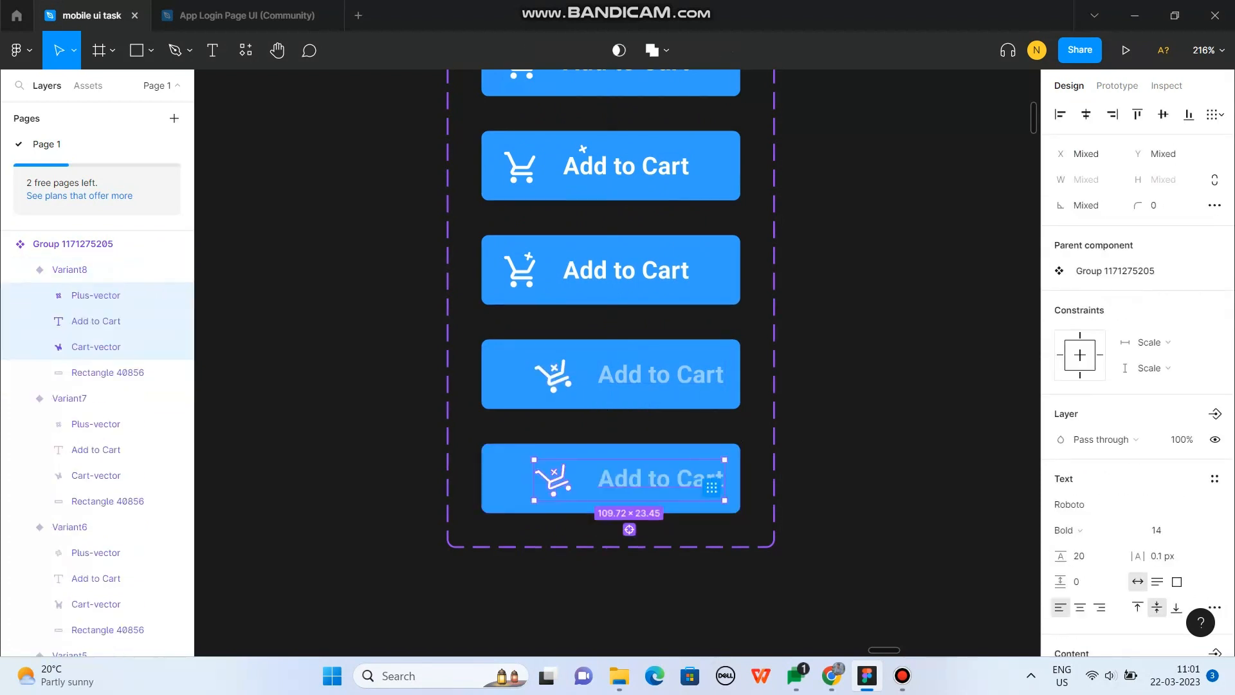
Step: Move the eighth variant's plus icon, cart icon and "Add to Cart" text together 30 px to the right
{"action": "double_click", "coordinate": [650, 480]}
{"action": "left_click", "coordinate": [553, 485], "text": "shift"}
{"action": "left_click", "coordinate": [554, 472], "text": "shift"}
{"action": "key", "text": "shift+Right"}
{"action": "key", "text": "shift+Right"}
{"action": "key", "text": "shift+Right"}
{"action": "key", "text": "Escape"}
Step: Set the fill opacity of the eighth variant's "Add to Cart" text to 0%
{"action": "double_click", "coordinate": [713, 479]}
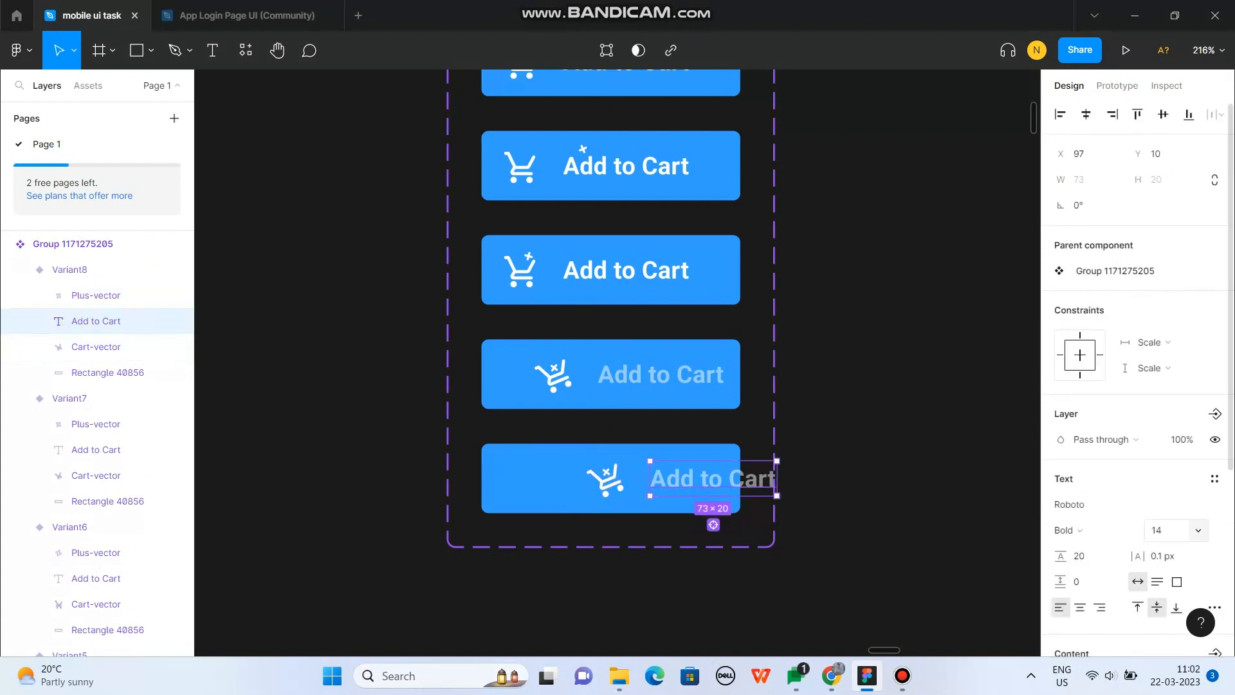
{"action": "scroll", "coordinate": [1135, 360], "scroll_direction": "down", "scroll_amount": 4}
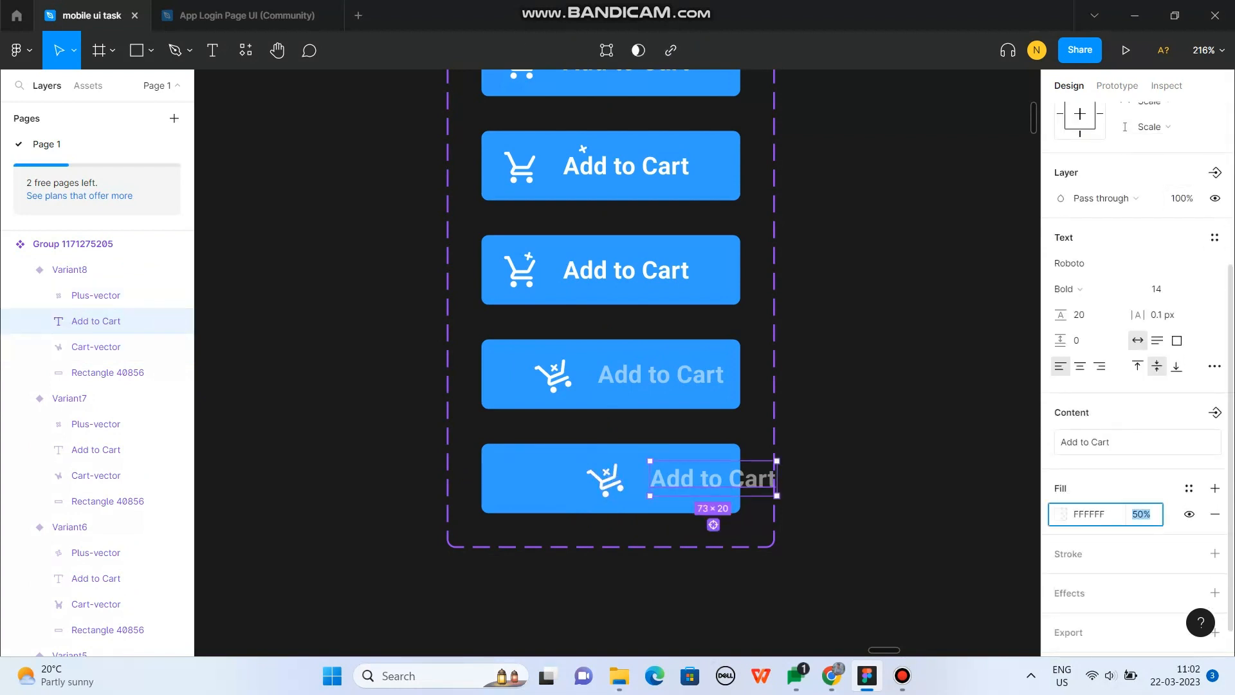
{"action": "type", "text": "0"}
{"action": "key", "text": "Return"}
{"action": "key", "text": "Escape"}
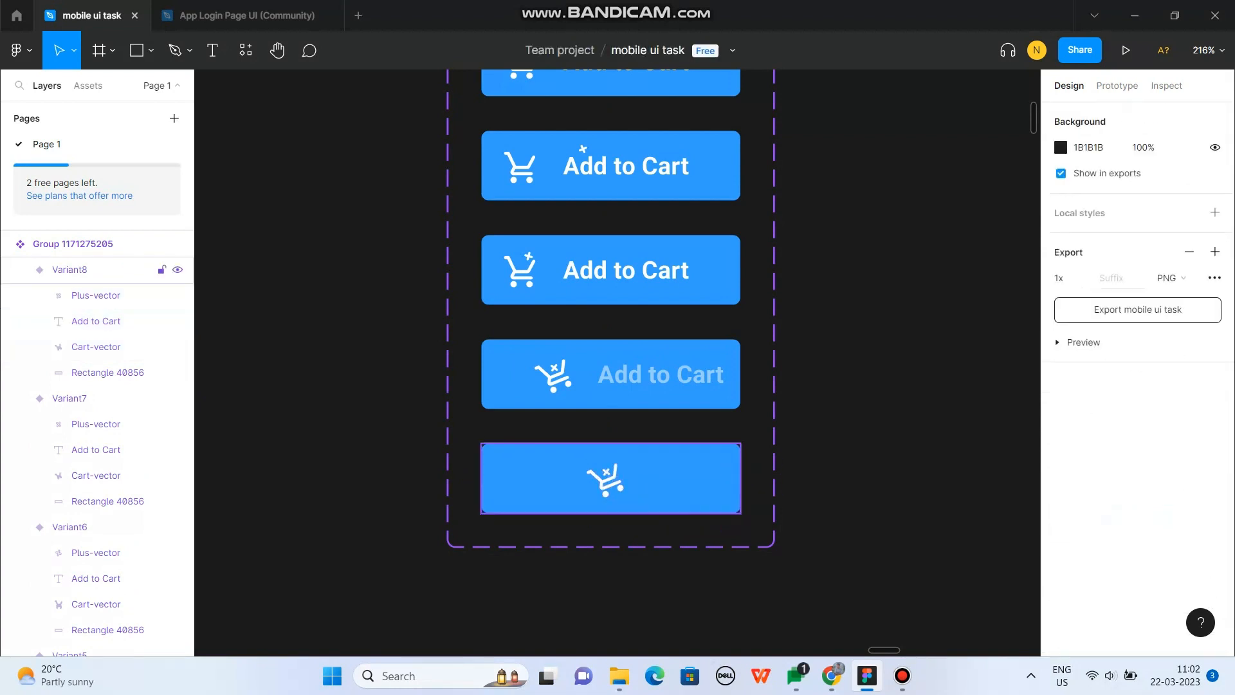
Step: Rotate the eighth variant's cart and plus icons together until the cart stands upright, and centre them in the button
{"action": "double_click", "coordinate": [606, 472]}
{"action": "scroll", "coordinate": [619, 472], "scroll_direction": "up", "scroll_amount": 3}
{"action": "scroll", "coordinate": [619, 472], "scroll_direction": "down", "scroll_amount": 1}
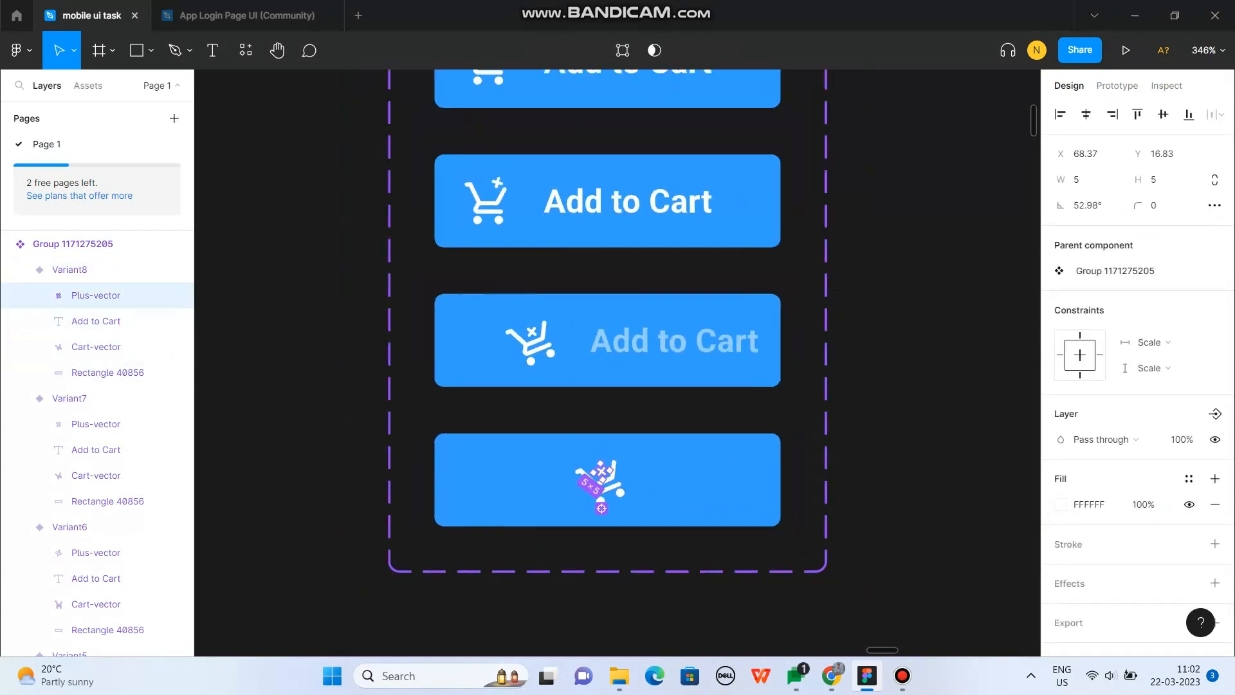
{"action": "left_click", "coordinate": [116, 347], "text": "shift"}
{"action": "left_click_drag", "start_coordinate": [633, 513], "coordinate": [607, 480]}
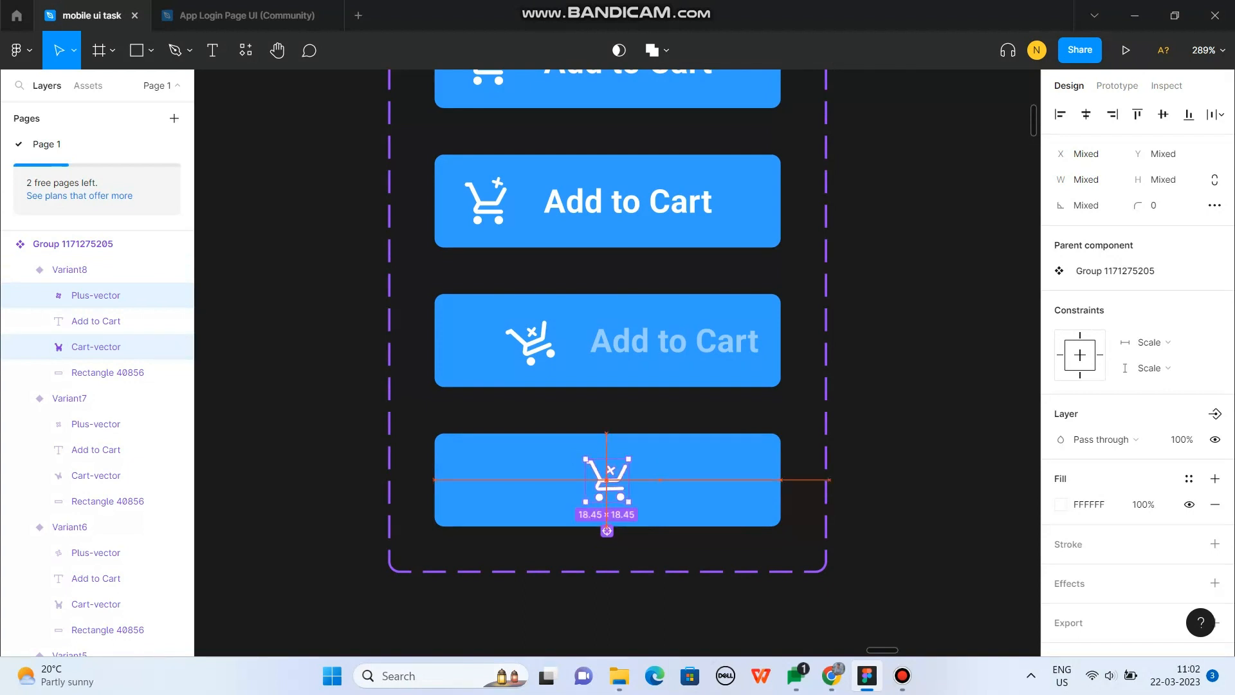
{"action": "scroll", "coordinate": [683, 465], "scroll_direction": "down", "scroll_amount": 3}
{"action": "left_click", "coordinate": [811, 470]}
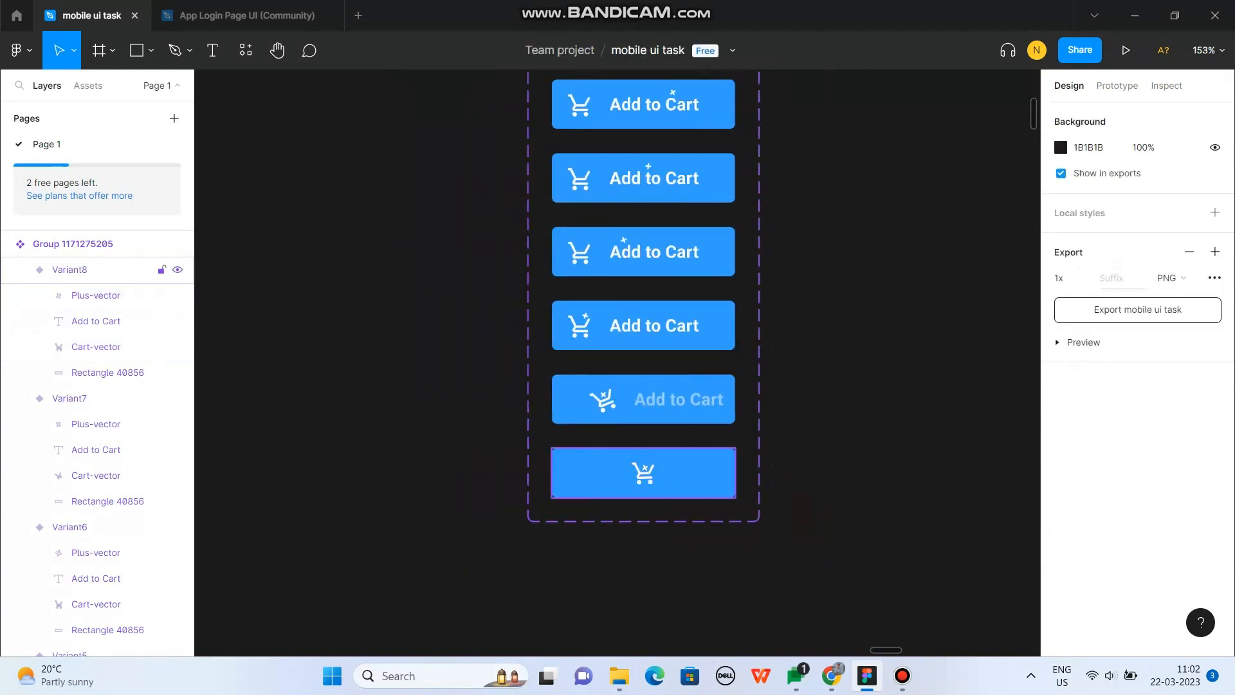
Step: Add a ninth variant to the component and delete its cart icon and "Add to Cart" text
{"action": "scroll", "coordinate": [593, 489], "scroll_direction": "down", "scroll_amount": 1}
{"action": "left_click", "coordinate": [593, 488]}
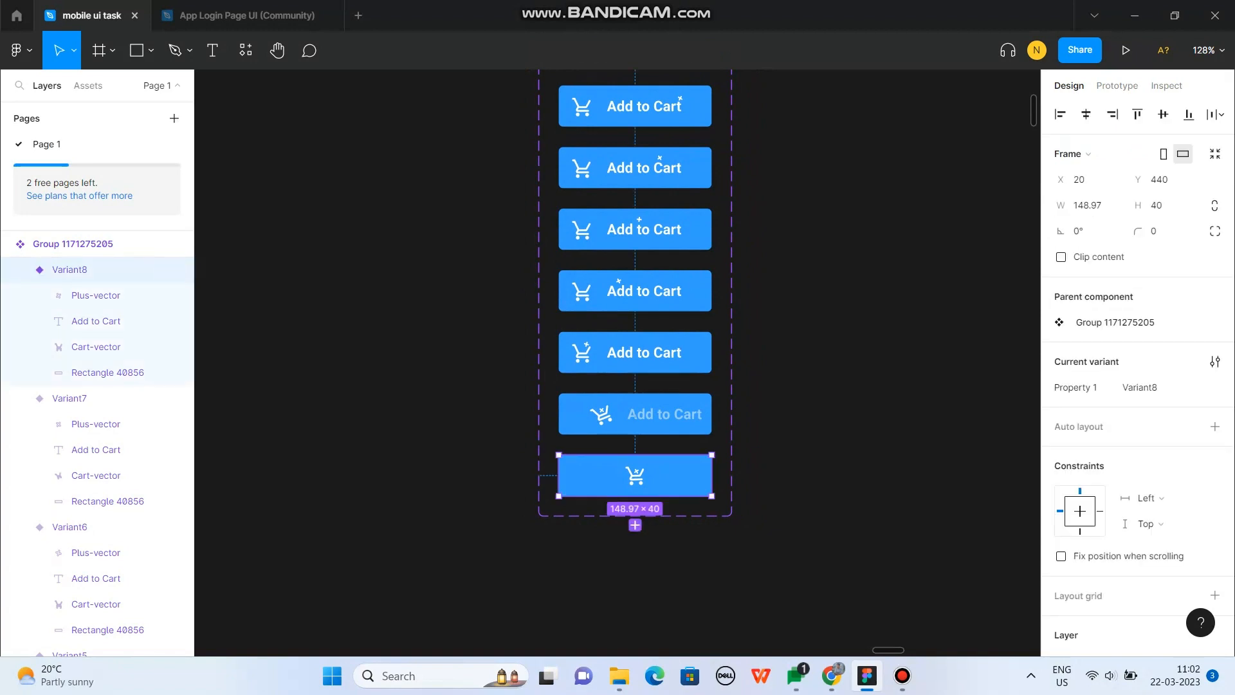
{"action": "left_click", "coordinate": [903, 676]}
{"action": "left_click", "coordinate": [903, 676]}
{"action": "left_click", "coordinate": [651, 501]}
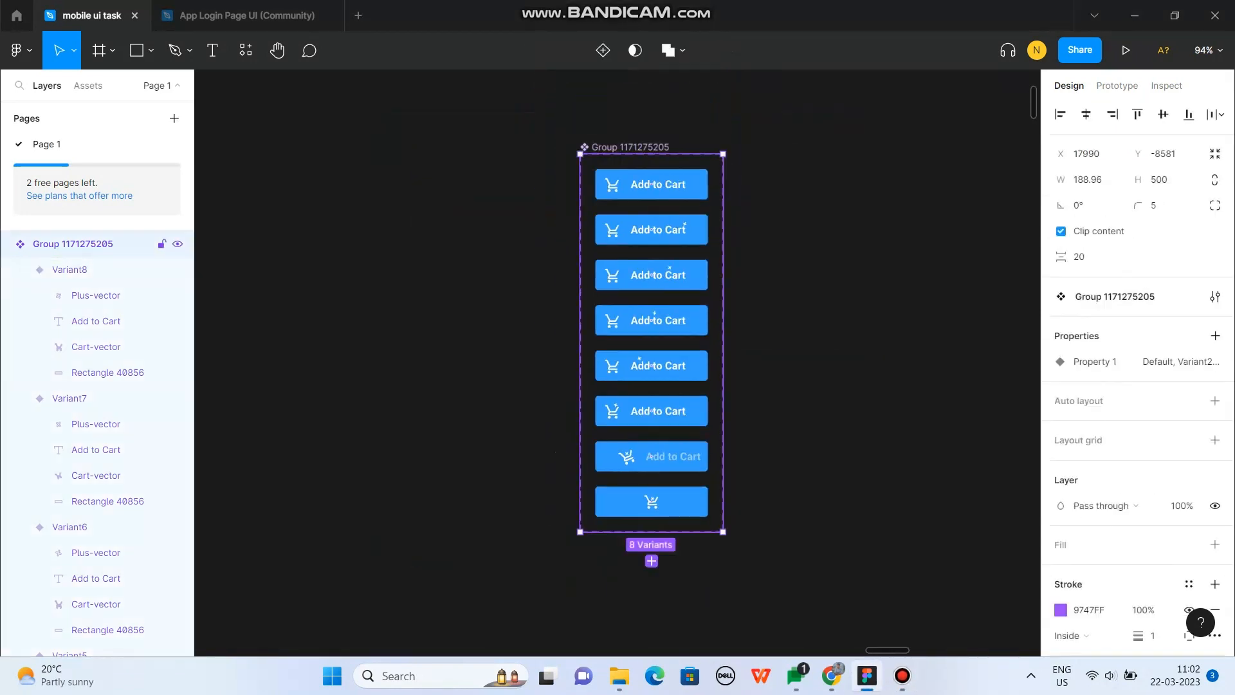
{"action": "left_click", "coordinate": [652, 561]}
{"action": "scroll", "coordinate": [667, 579], "scroll_direction": "up", "scroll_amount": 3}
{"action": "double_click", "coordinate": [634, 509]}
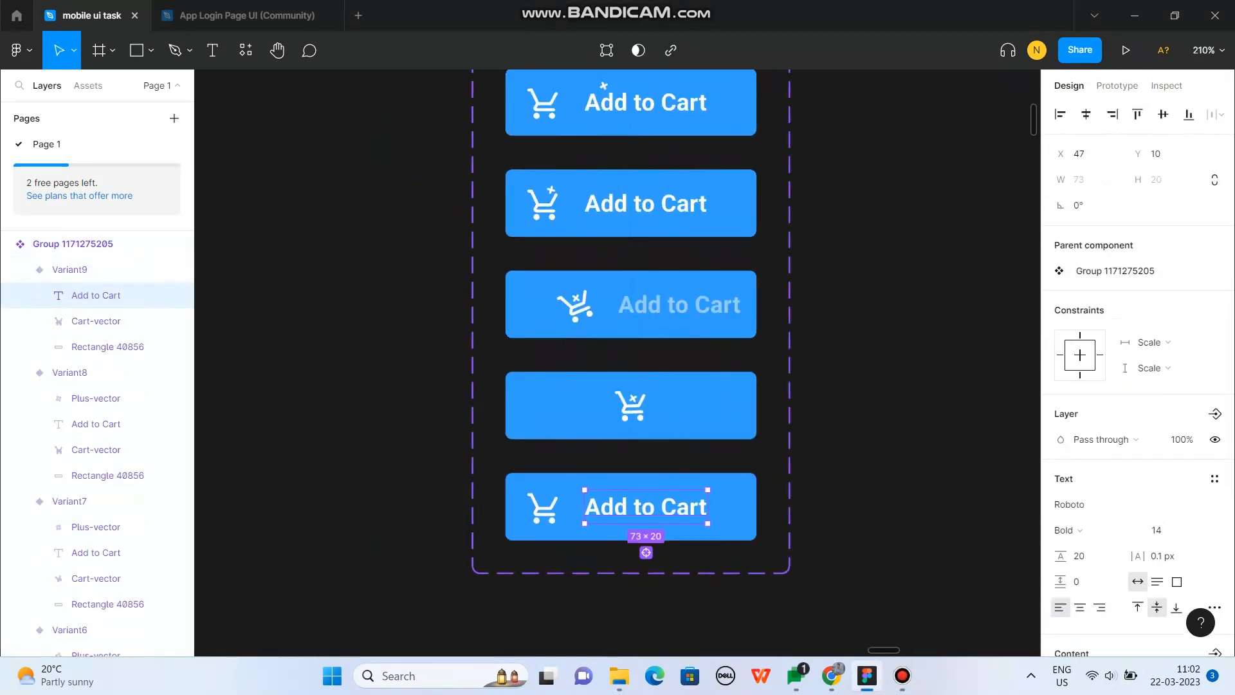
{"action": "left_click", "coordinate": [544, 509], "text": "shift"}
{"action": "key", "text": "Delete"}
Step: Copy the eighth variant's cart and plus icons into the ninth variant
{"action": "double_click", "coordinate": [631, 411]}
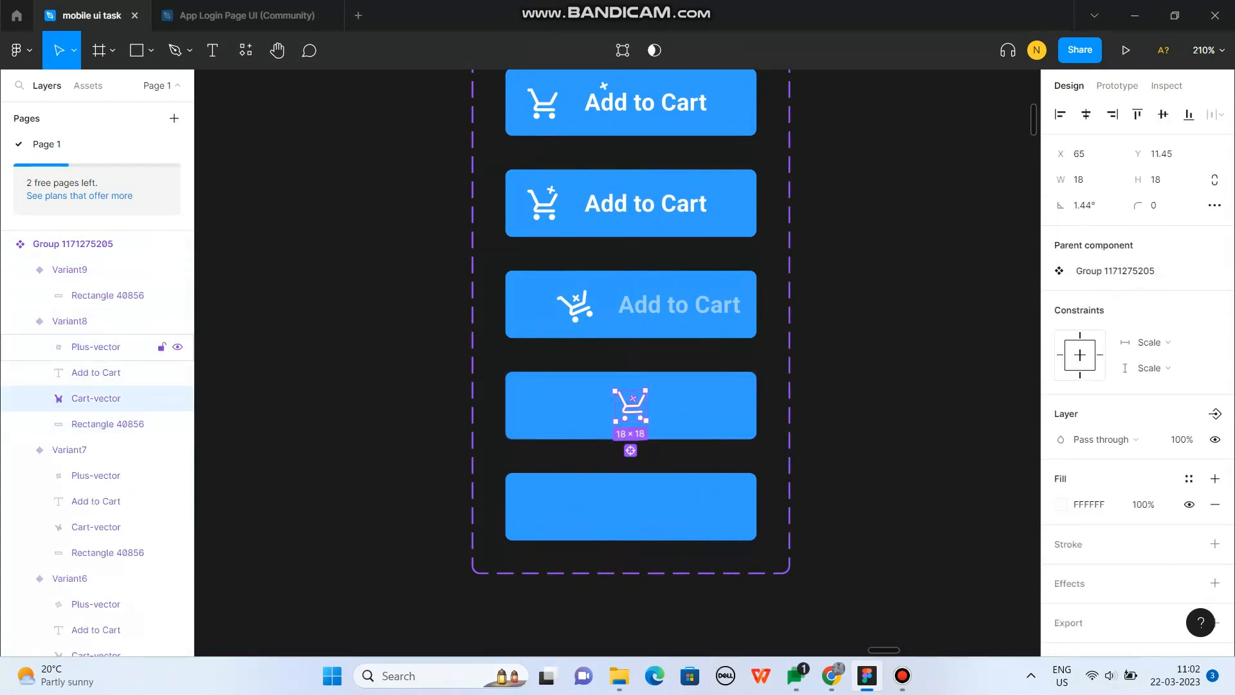
{"action": "left_click", "coordinate": [633, 399], "text": "shift"}
{"action": "key", "text": "ctrl+c"}
{"action": "left_click", "coordinate": [631, 508]}
{"action": "key", "text": "ctrl+v"}
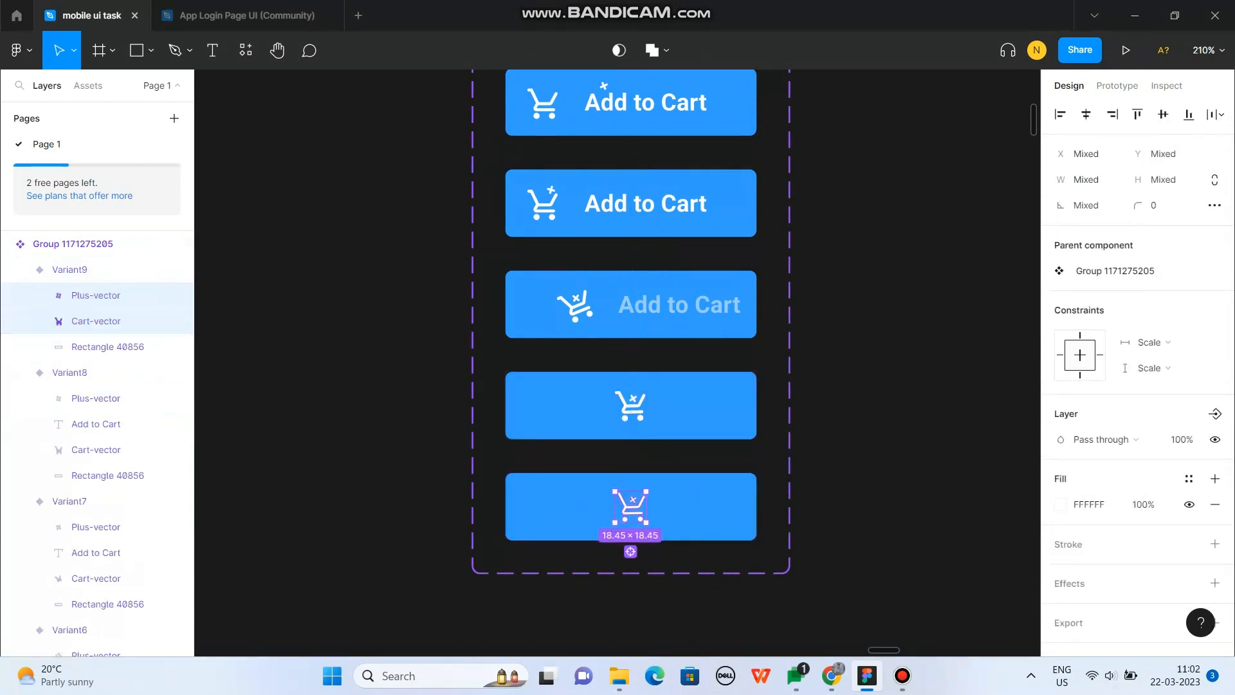
Step: Tilt the ninth variant's cart and plus icons counterclockwise and move them about 40 px to the right
{"action": "left_click_drag", "start_coordinate": [651, 528], "coordinate": [656, 519]}
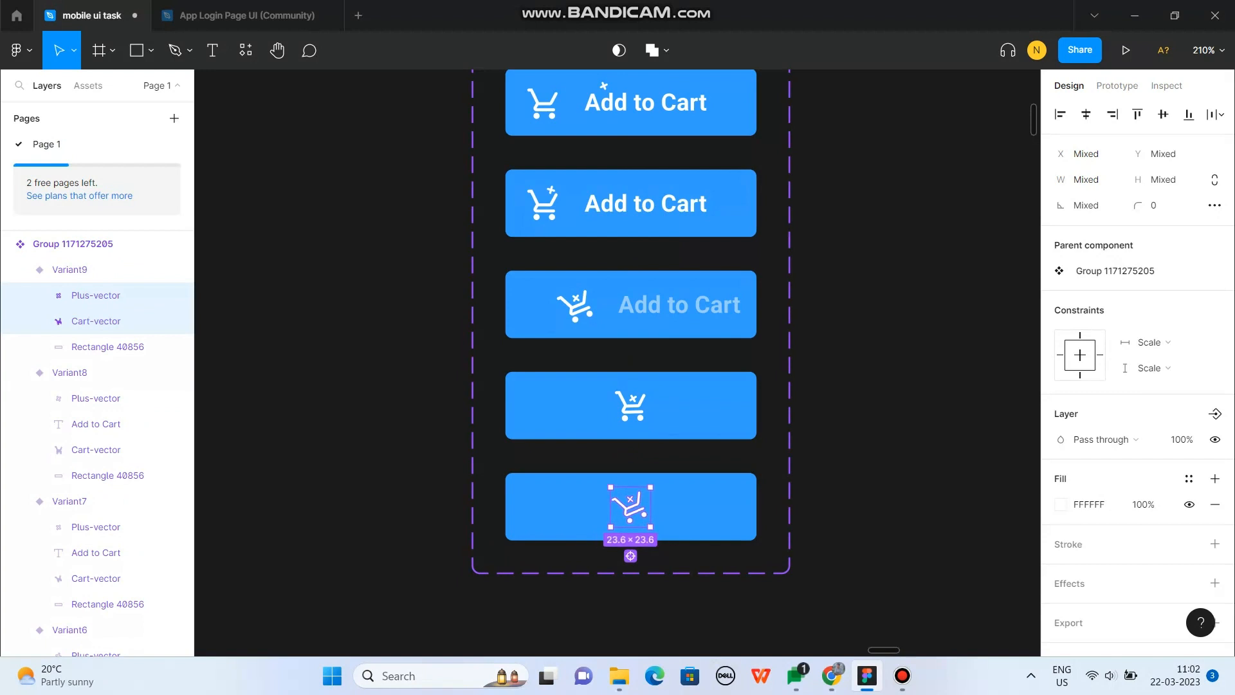
{"action": "key", "text": "shift+Right"}
{"action": "key", "text": "shift+Right"}
{"action": "key", "text": "shift+Right"}
{"action": "key", "text": "shift+Right"}
{"action": "key", "text": "shift+Right"}
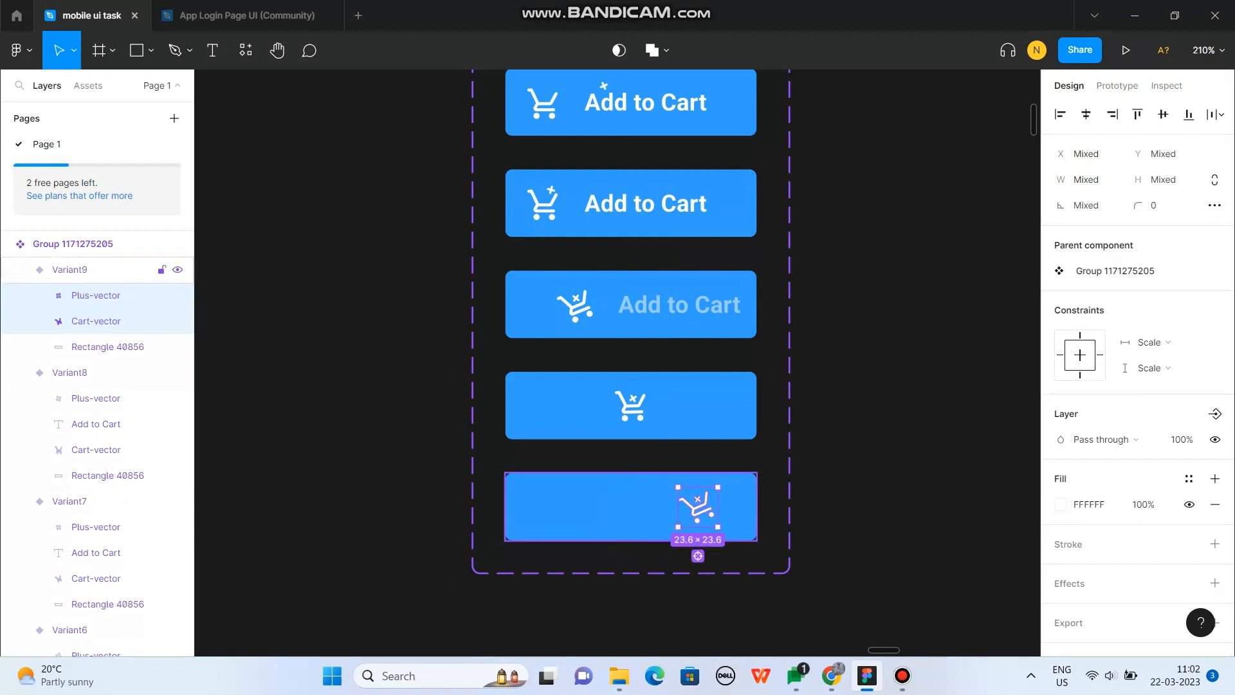
Step: Duplicate the ninth variant's background rectangle and narrow the copy from its right edge to 32 px wide
{"action": "double_click", "coordinate": [631, 508]}
{"action": "key", "text": "ctrl+d"}
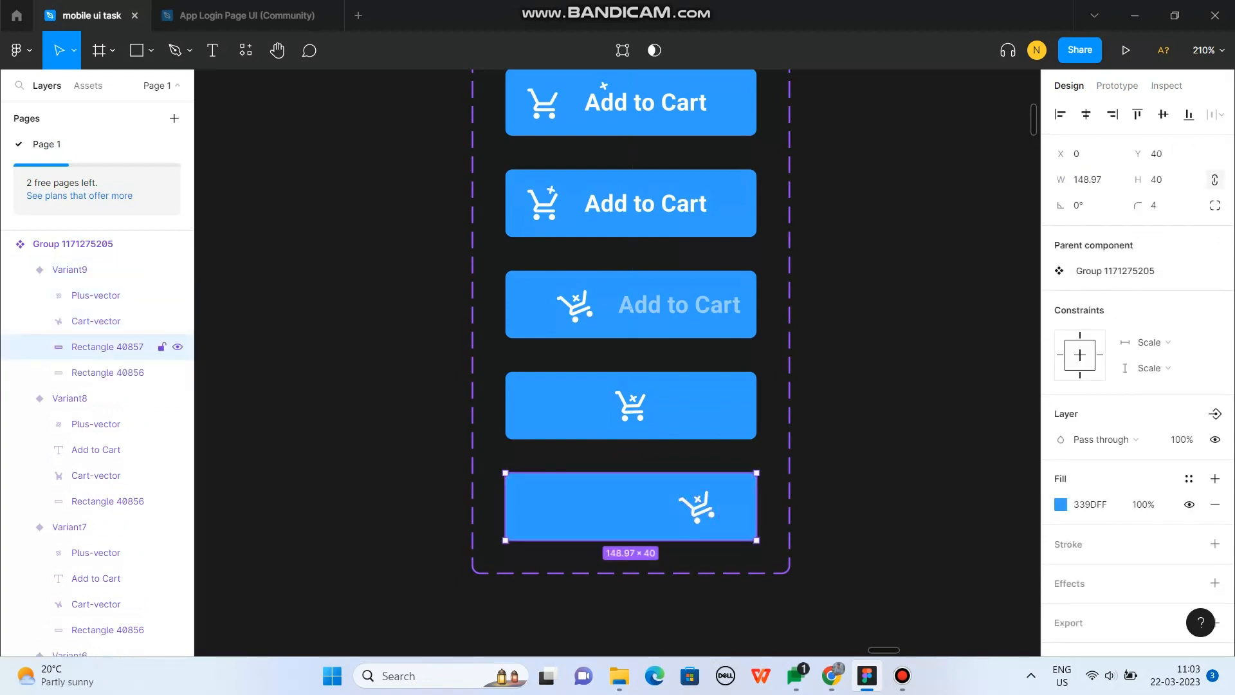
{"action": "left_click_drag", "start_coordinate": [757, 507], "coordinate": [706, 507]}
{"action": "key", "text": "Escape"}
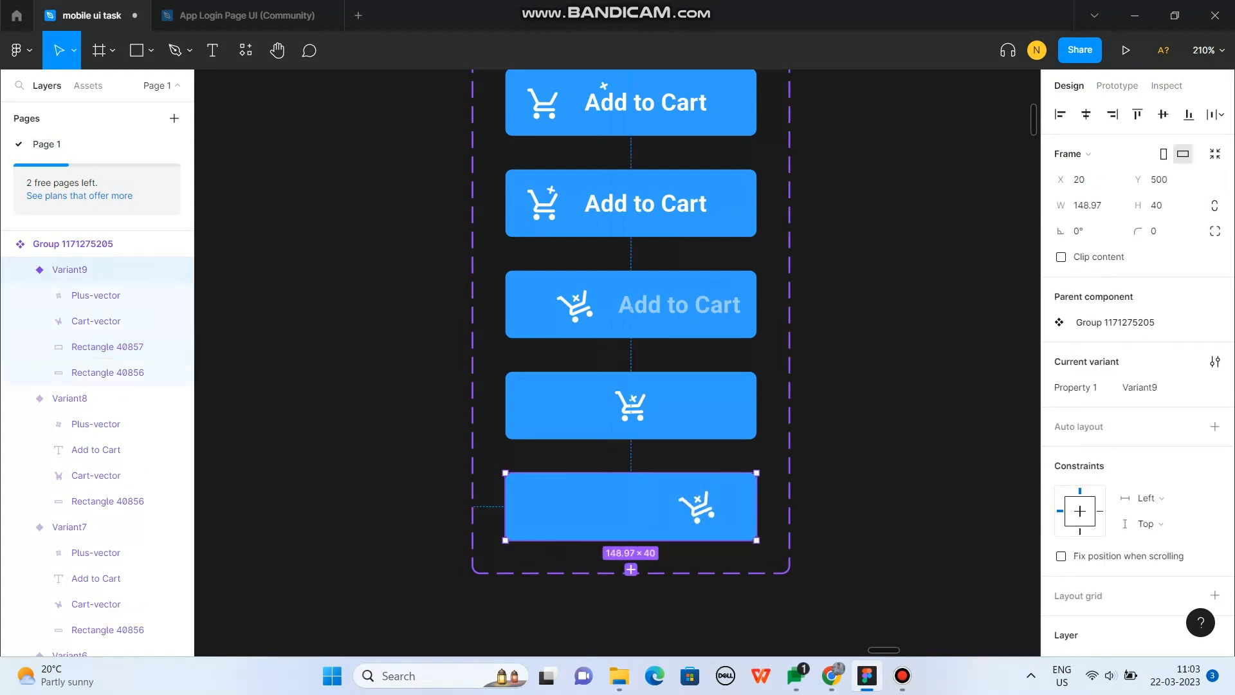
{"action": "double_click", "coordinate": [624, 507]}
{"action": "left_click_drag", "start_coordinate": [643, 507], "coordinate": [559, 507]}
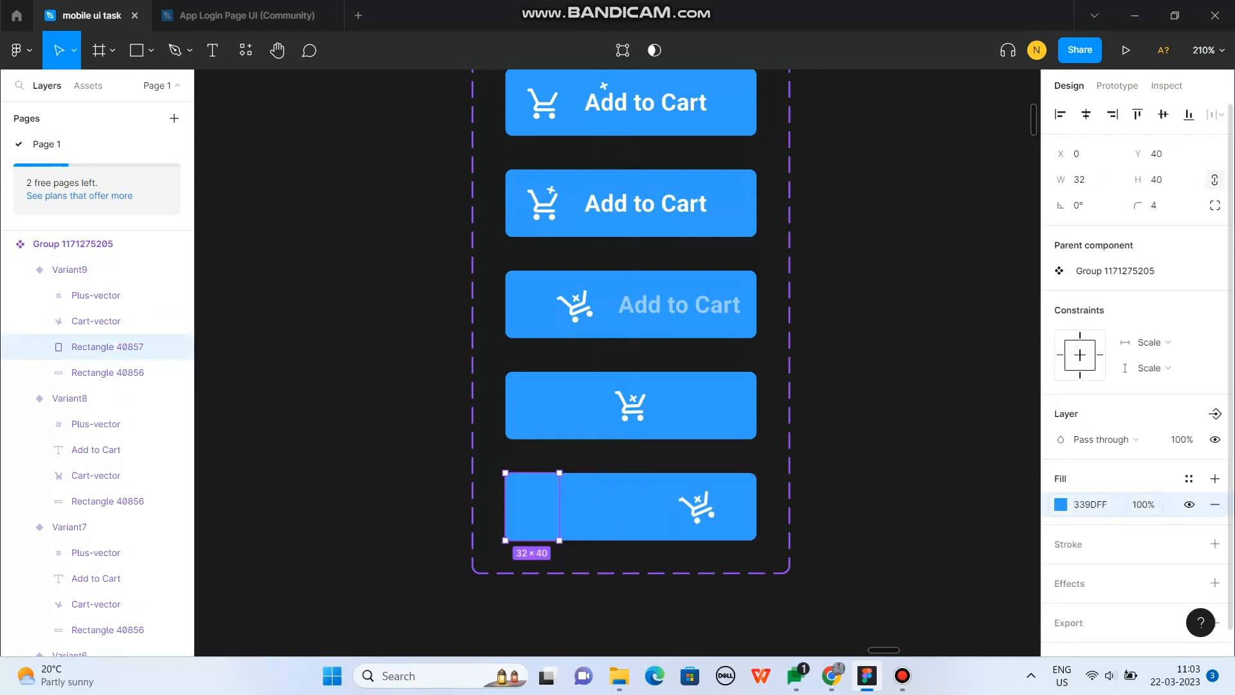
Step: Change the fill of the ninth variant's narrow rectangle to the green 00C67E
{"action": "left_click", "coordinate": [1061, 505]}
{"action": "type", "text": "33FF91"}
{"action": "key", "text": "Return"}
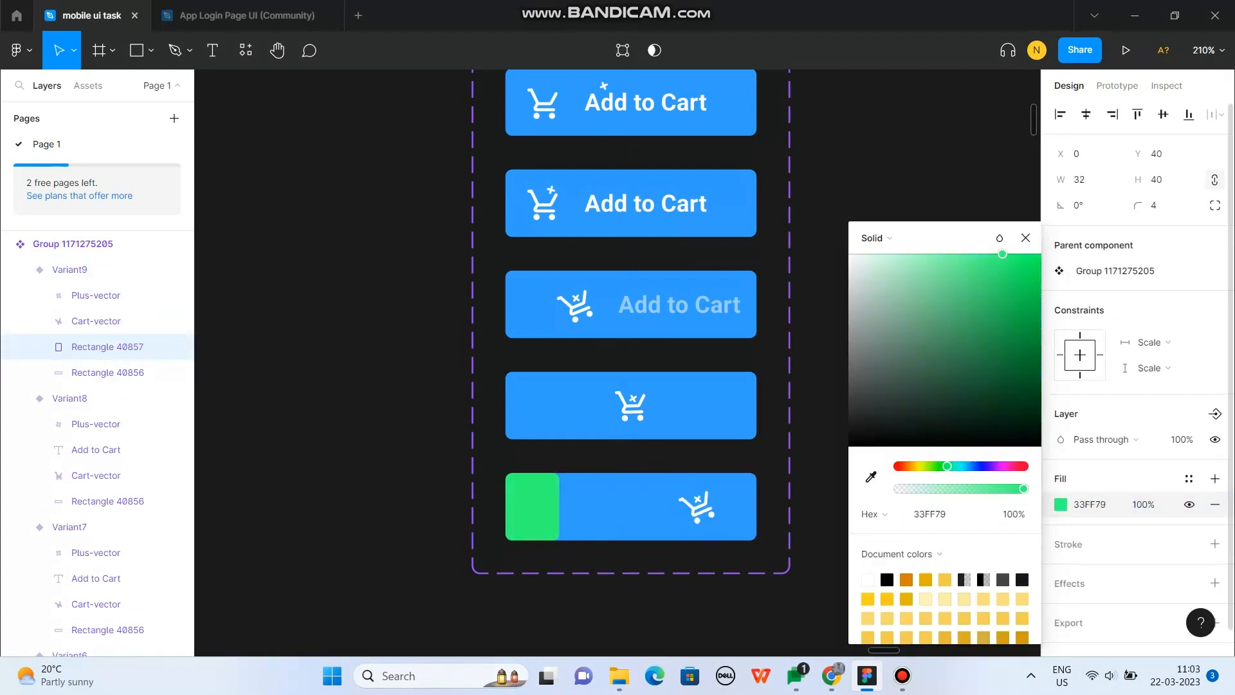
{"action": "left_click_drag", "start_coordinate": [1002, 254], "coordinate": [1038, 279]}
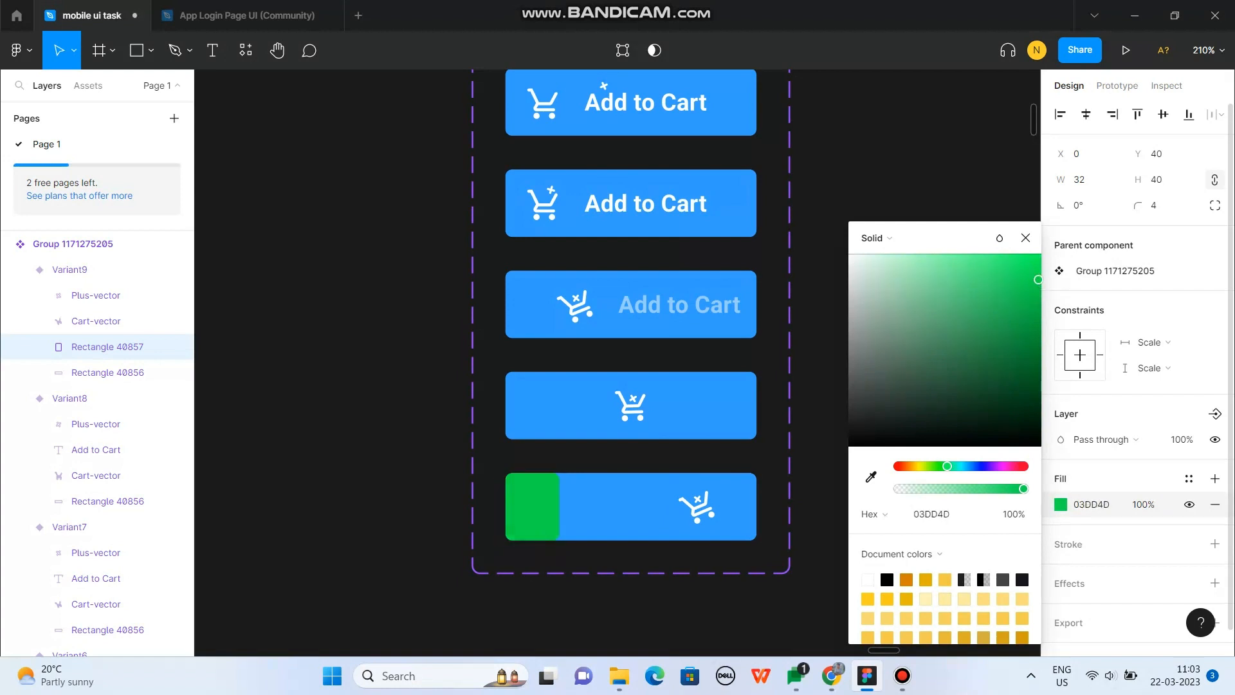
{"action": "left_click_drag", "start_coordinate": [947, 465], "coordinate": [936, 466]}
{"action": "scroll", "coordinate": [653, 479], "scroll_direction": "down", "scroll_amount": 5}
{"action": "scroll", "coordinate": [628, 503], "scroll_direction": "up", "scroll_amount": 4}
{"action": "scroll", "coordinate": [625, 467], "scroll_direction": "up", "scroll_amount": 5}
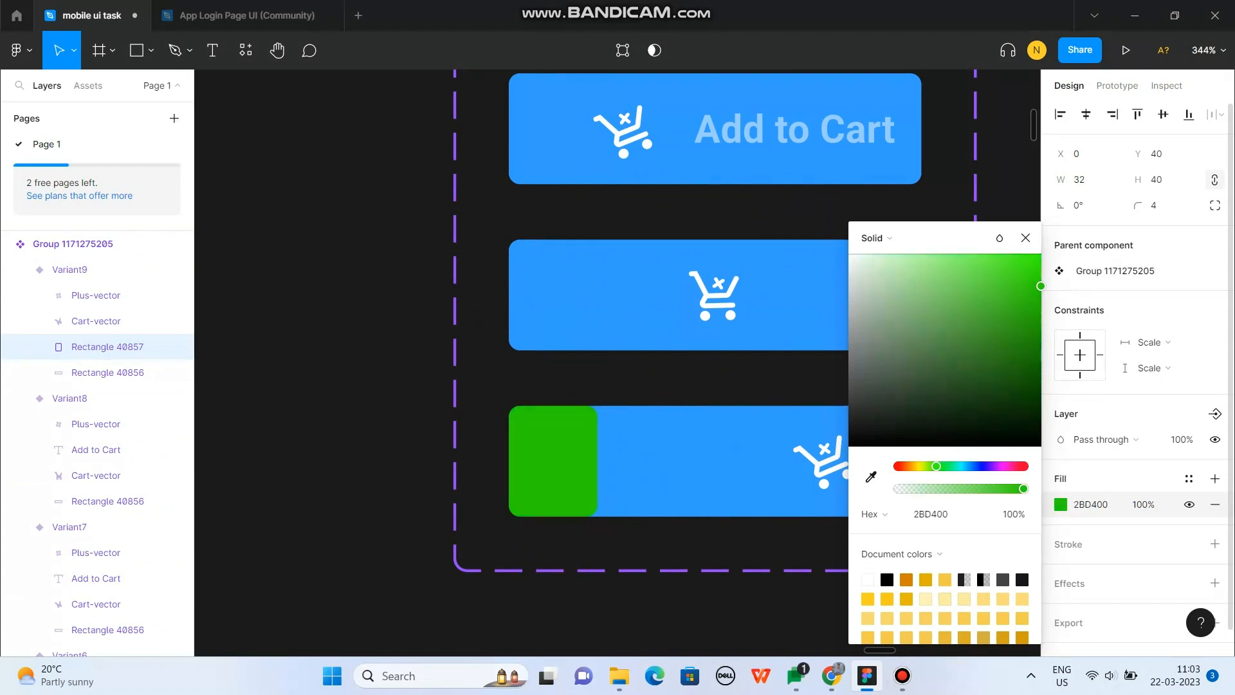
{"action": "left_click_drag", "start_coordinate": [1041, 285], "coordinate": [1035, 298]}
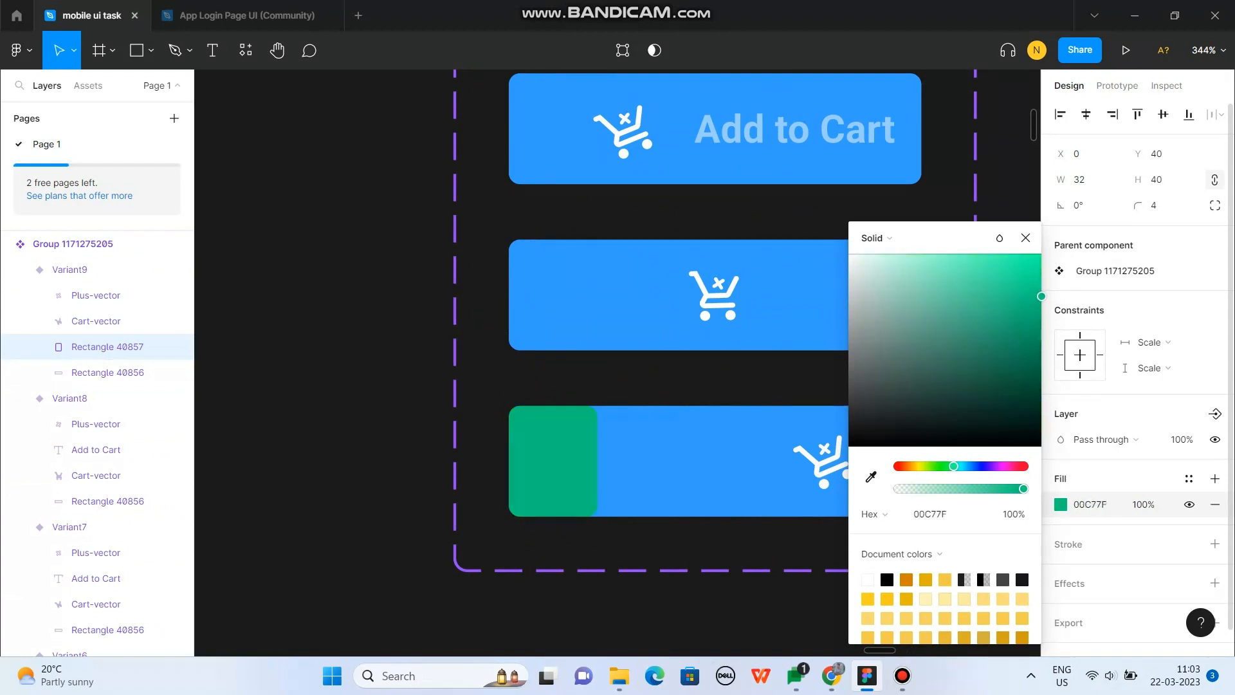
{"action": "left_click_drag", "start_coordinate": [1041, 296], "coordinate": [1041, 297]}
Step: Widen the ninth variant's green rectangle from its right edge to 62 px
{"action": "scroll", "coordinate": [528, 461], "scroll_direction": "down", "scroll_amount": 1}
{"action": "left_click_drag", "start_coordinate": [586, 461], "coordinate": [656, 461]}
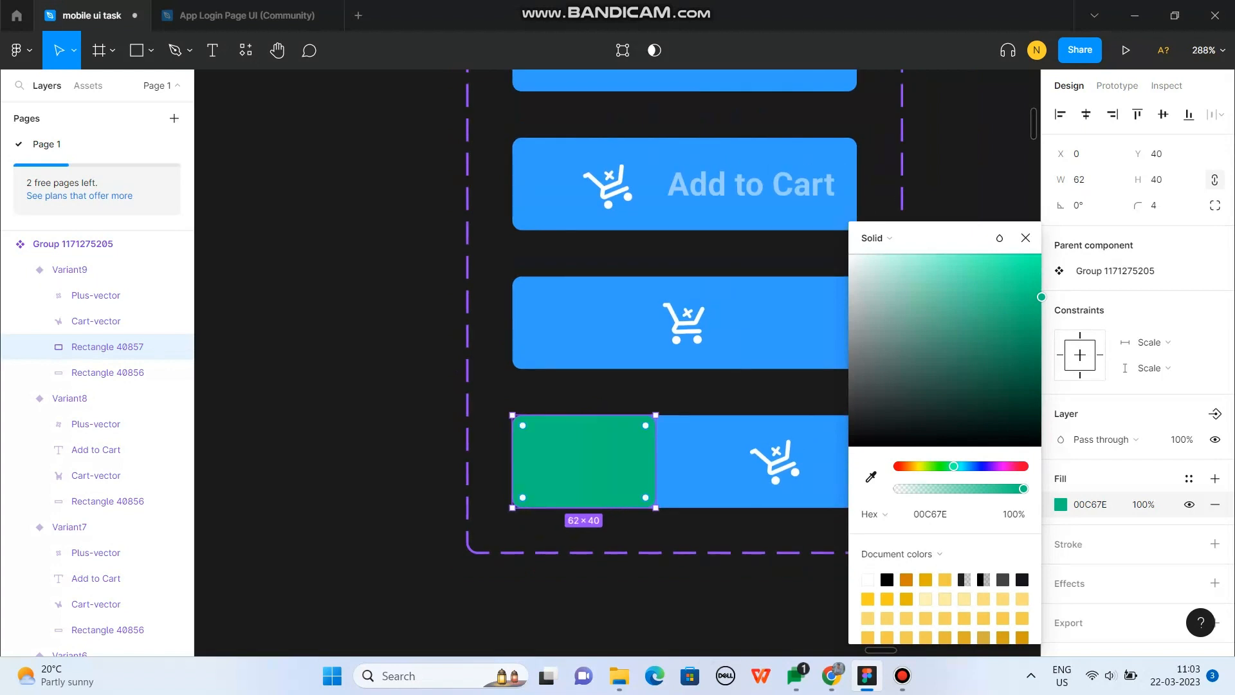
{"action": "scroll", "coordinate": [625, 467], "scroll_direction": "down", "scroll_amount": 1}
{"action": "left_click", "coordinate": [634, 572]}
Step: Try a copy of the sixth variant's text over the ninth variant's green rectangle, reworded to "Added to Cart"
{"action": "double_click", "coordinate": [695, 103]}
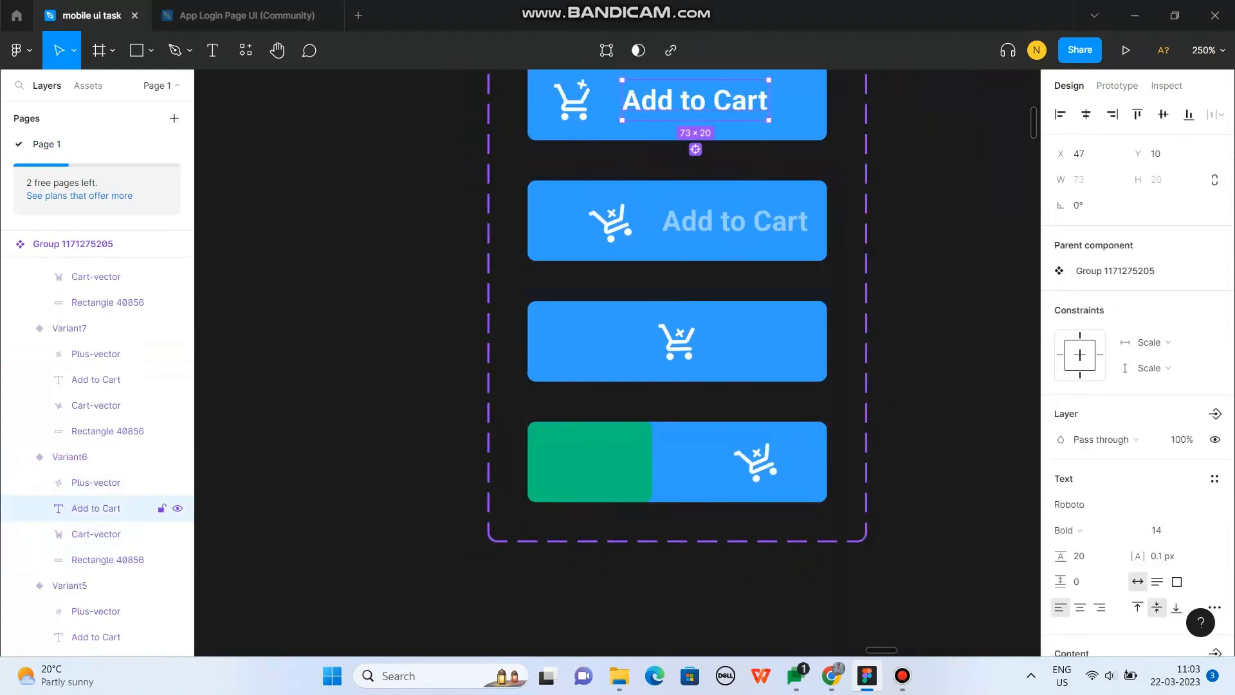
{"action": "key", "text": "ctrl+c"}
{"action": "double_click", "coordinate": [605, 461]}
{"action": "key", "text": "ctrl+v"}
{"action": "left_click_drag", "start_coordinate": [682, 463], "coordinate": [602, 459]}
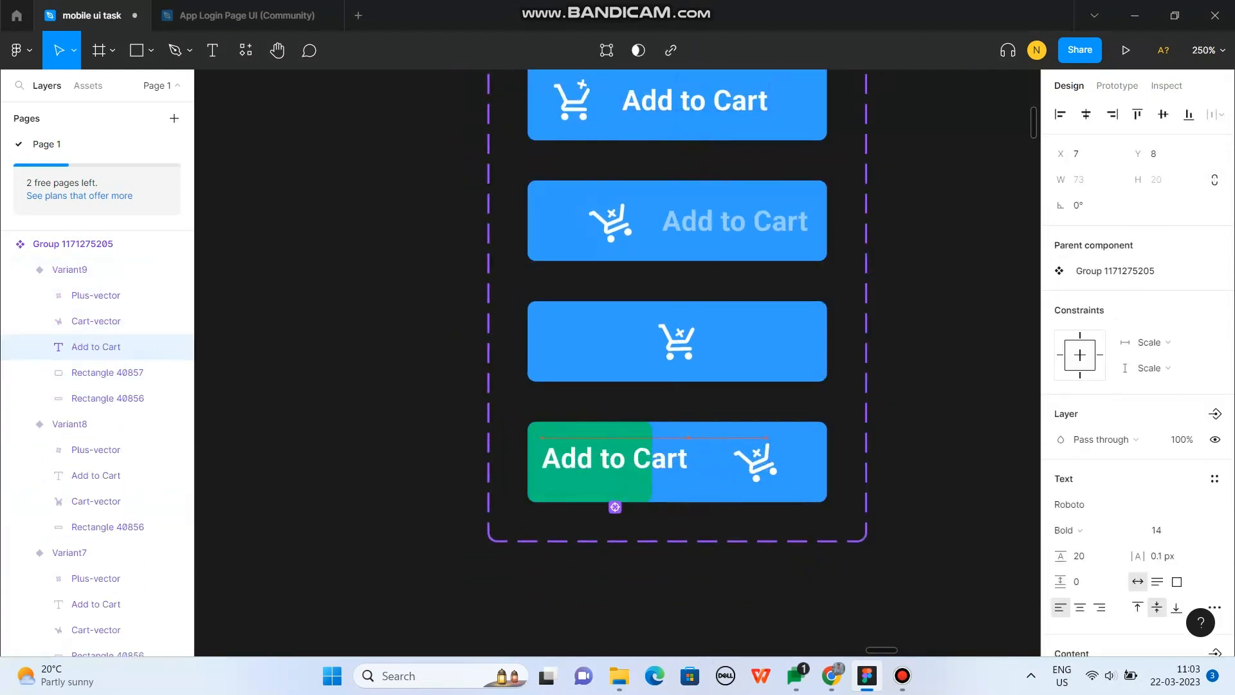
{"action": "double_click", "coordinate": [602, 459]}
{"action": "left_click", "coordinate": [593, 459]}
{"action": "type", "text": "ed"}
{"action": "key", "text": "Escape"}
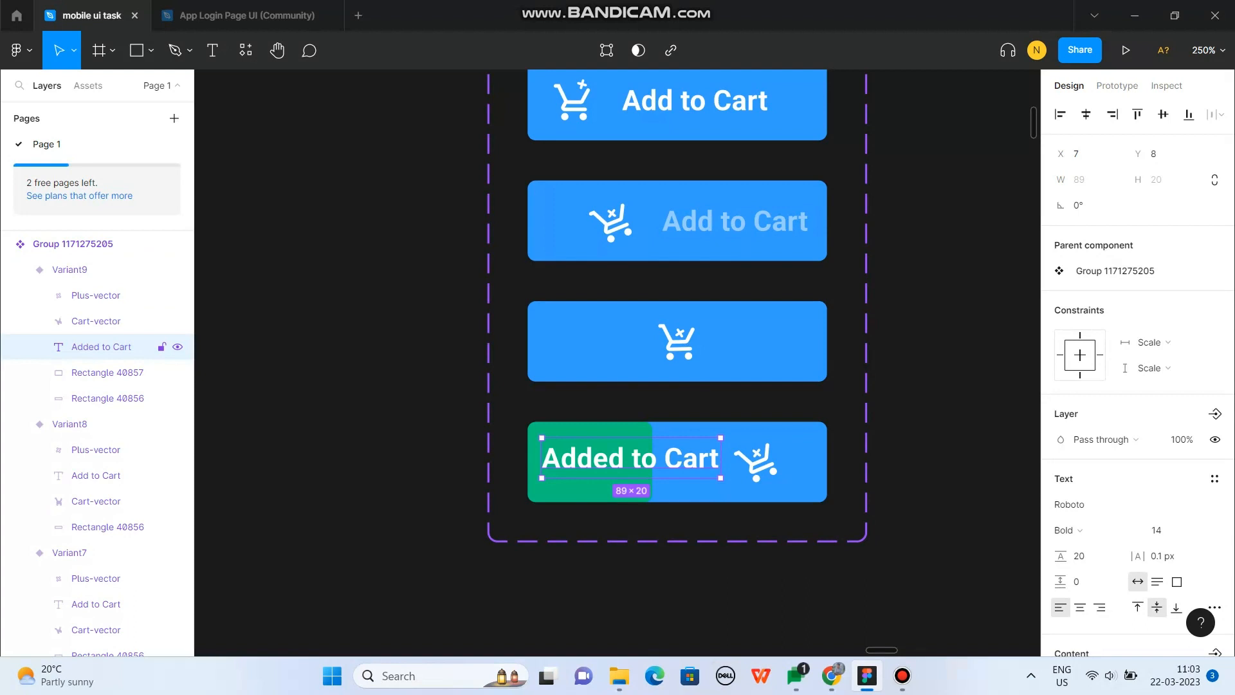
{"action": "key", "text": "Delete"}
Step: Add a tenth variant to the component based on the ninth variant
{"action": "scroll", "coordinate": [622, 467], "scroll_direction": "down", "scroll_amount": 1}
{"action": "left_click", "coordinate": [643, 473]}
{"action": "left_click", "coordinate": [662, 521]}
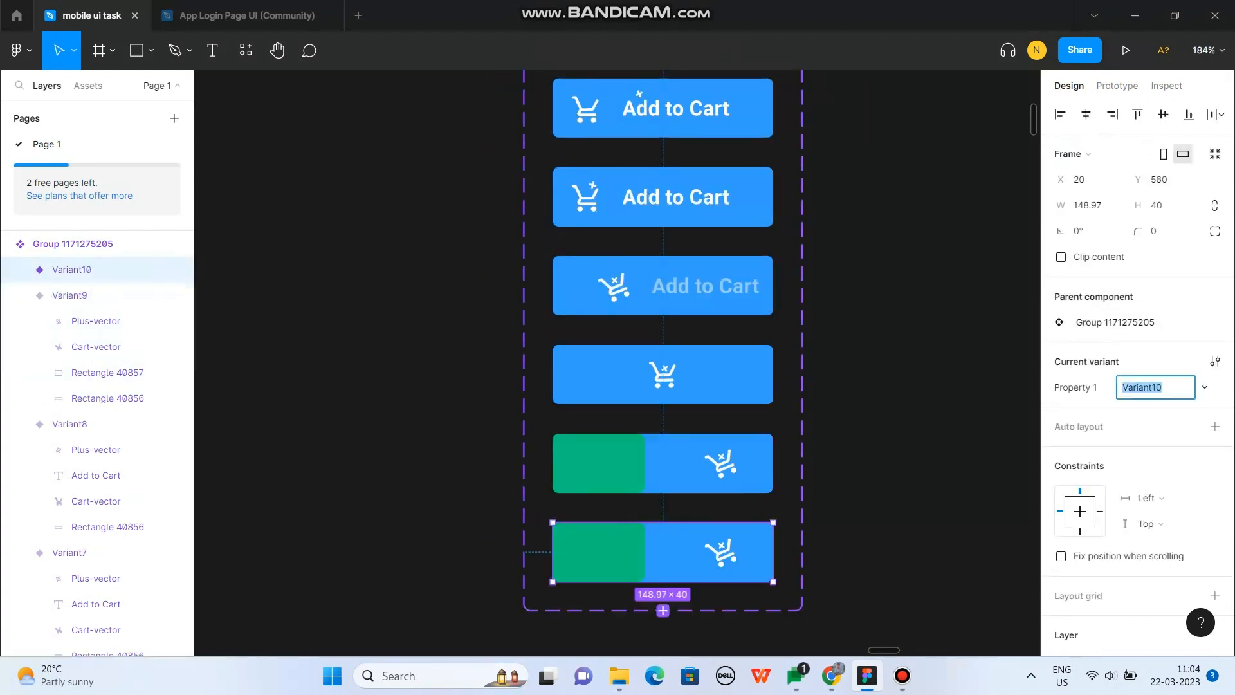
Step: Move the tenth variant's cart and plus icons together 20 px to the right, up to the button's right edge
{"action": "double_click", "coordinate": [724, 556]}
{"action": "left_click", "coordinate": [721, 545], "text": "shift"}
{"action": "key", "text": "shift+Right"}
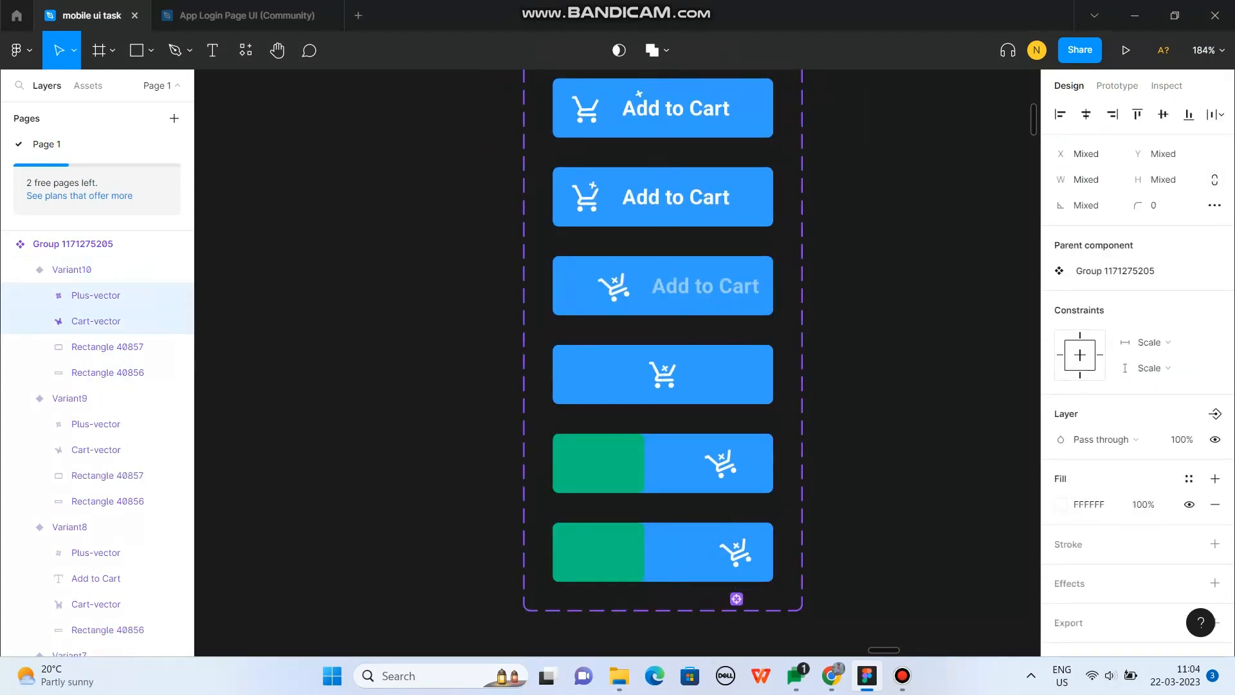
{"action": "key", "text": "shift+Right"}
{"action": "key", "text": "shift+Right"}
{"action": "key", "text": "shift+Right"}
{"action": "key", "text": "shift+Right"}
{"action": "key", "text": "shift+Right"}
{"action": "key", "text": "shift+Right"}
{"action": "key", "text": "shift+Right"}
{"action": "key", "text": "shift+Left"}
{"action": "key", "text": "shift+Left"}
{"action": "key", "text": "shift+Left"}
{"action": "key", "text": "shift+Left"}
{"action": "key", "text": "shift+Left"}
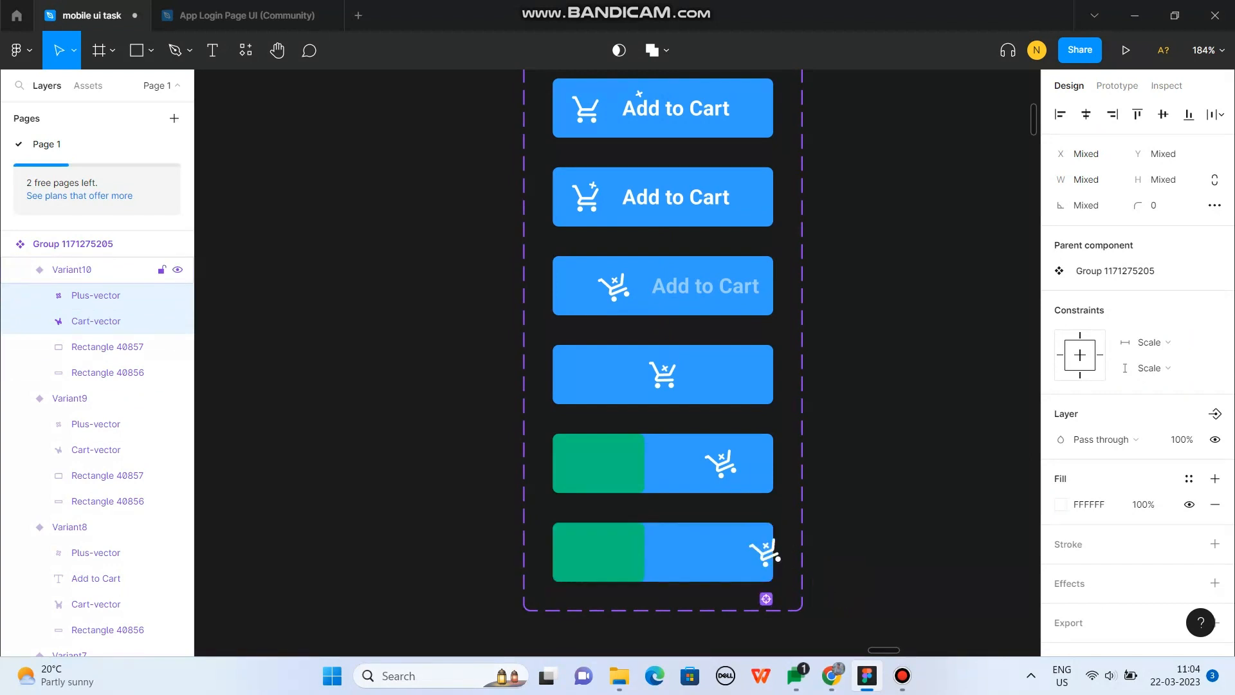
{"action": "key", "text": "shift+Right"}
{"action": "key", "text": "shift+Left"}
{"action": "key", "text": "shift+Left"}
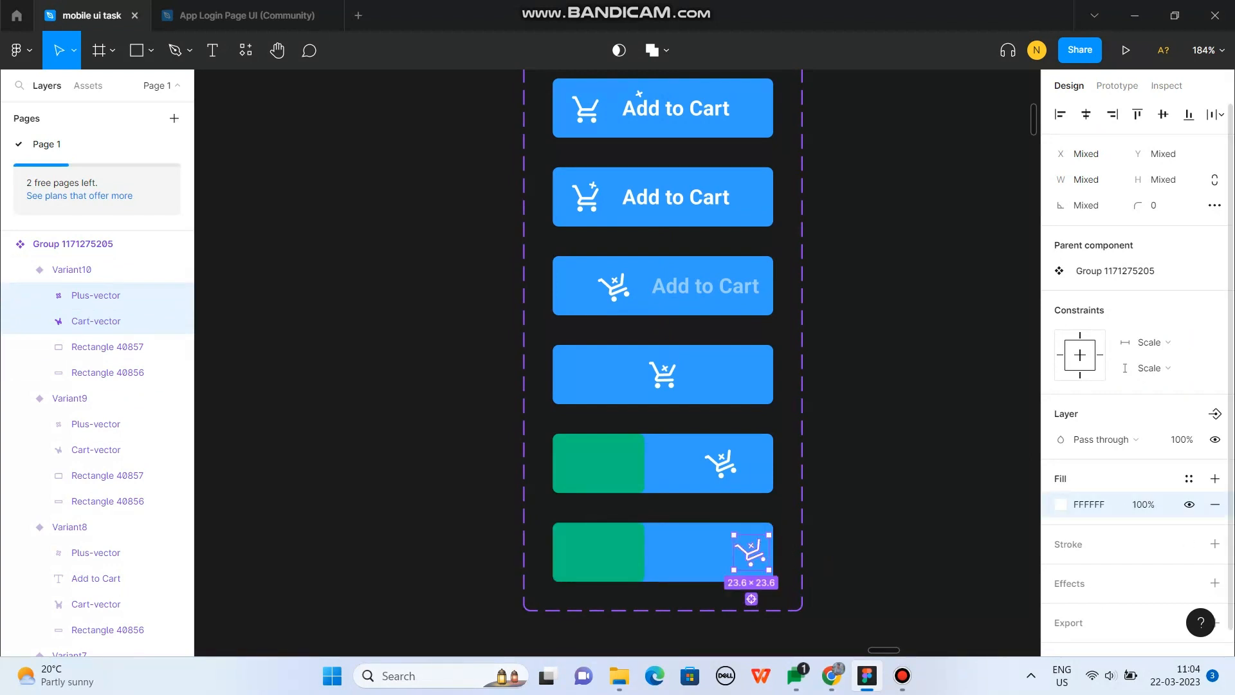
Step: Fade the ninth variant's cart and plus icons and widen the tenth variant's green rectangle to the button's full width
{"action": "double_click", "coordinate": [720, 459]}
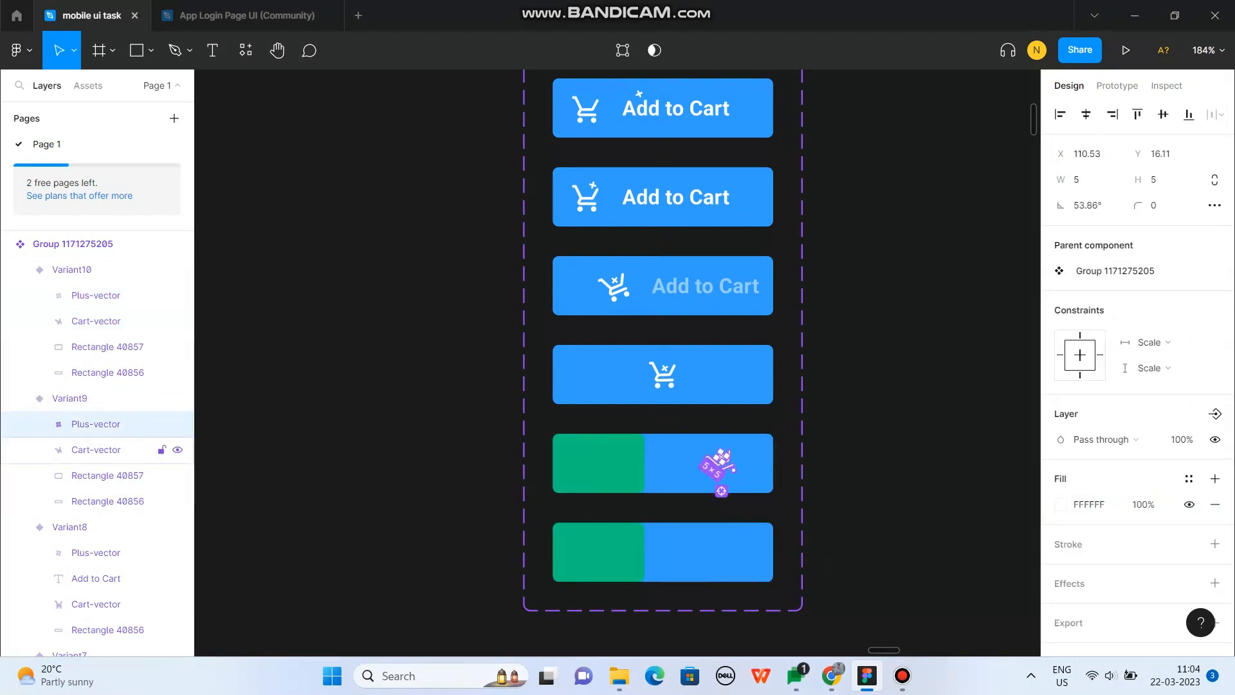
{"action": "left_click", "coordinate": [107, 347]}
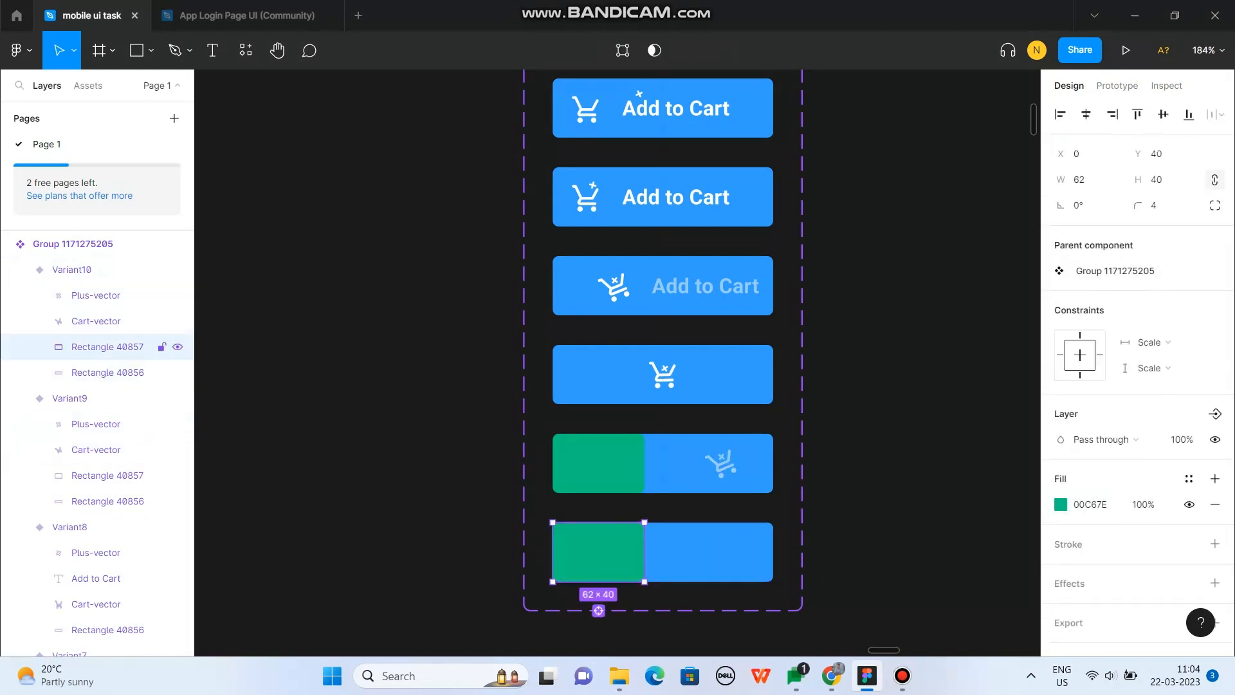
{"action": "left_click_drag", "start_coordinate": [645, 552], "coordinate": [773, 552]}
{"action": "left_click", "coordinate": [817, 634]}
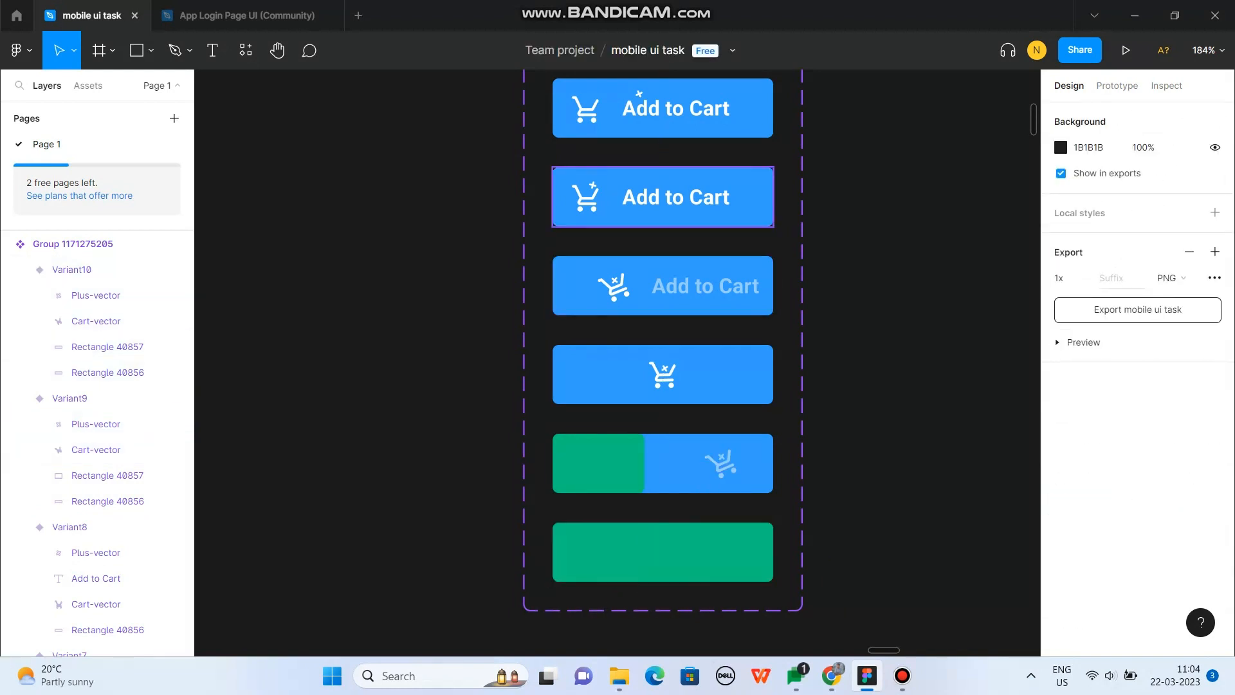
Step: Copy the sixth variant's "Add to Cart" text onto the tenth variant's green button and reword it to "Added to Cart"
{"action": "double_click", "coordinate": [675, 197]}
{"action": "key", "text": "ctrl+c"}
{"action": "left_click", "coordinate": [669, 551]}
{"action": "key", "text": "ctrl+v"}
{"action": "double_click", "coordinate": [672, 553]}
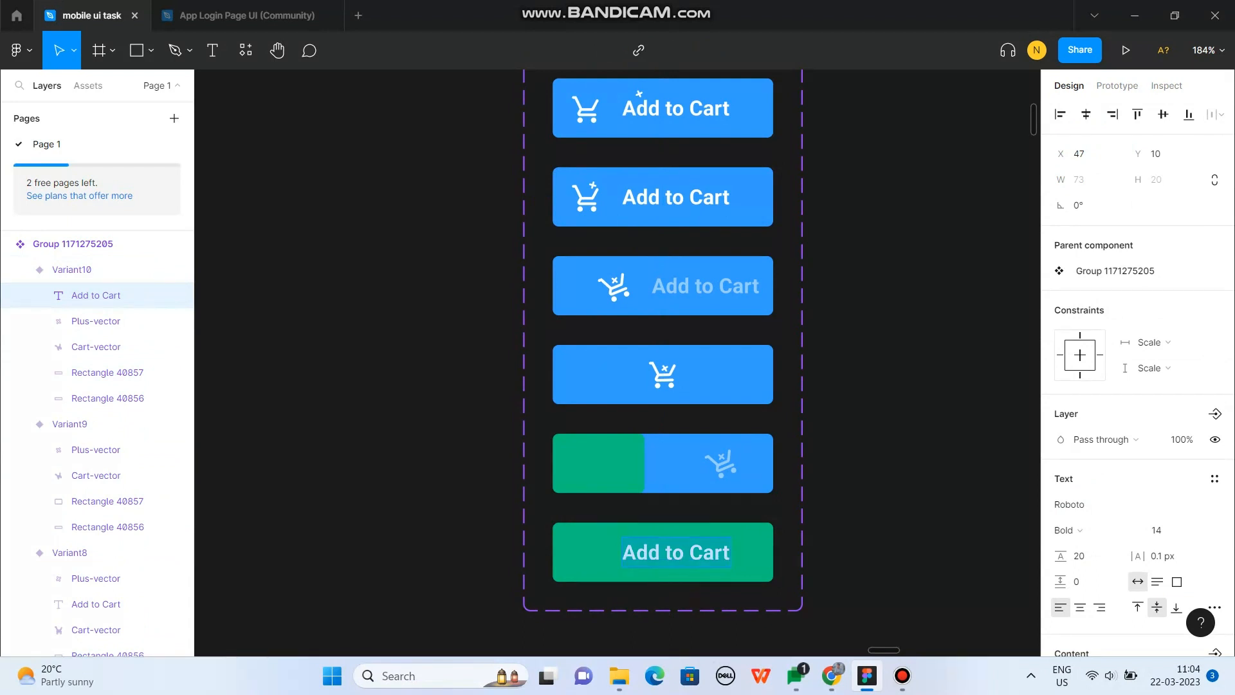
{"action": "left_click", "coordinate": [660, 553]}
{"action": "type", "text": "ed"}
{"action": "key", "text": "Escape"}
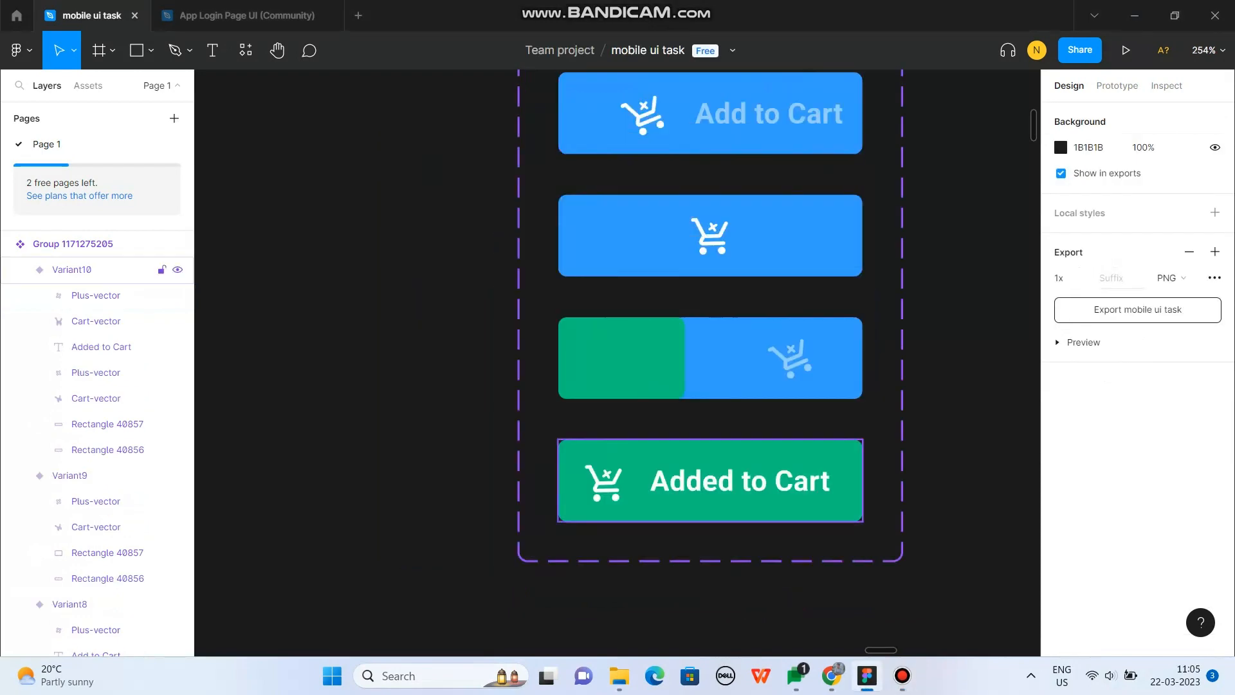
Step: Add an on-click prototype connection that changes the Default variant to Variant2
{"action": "scroll", "coordinate": [675, 568], "scroll_direction": "down", "scroll_amount": 10}
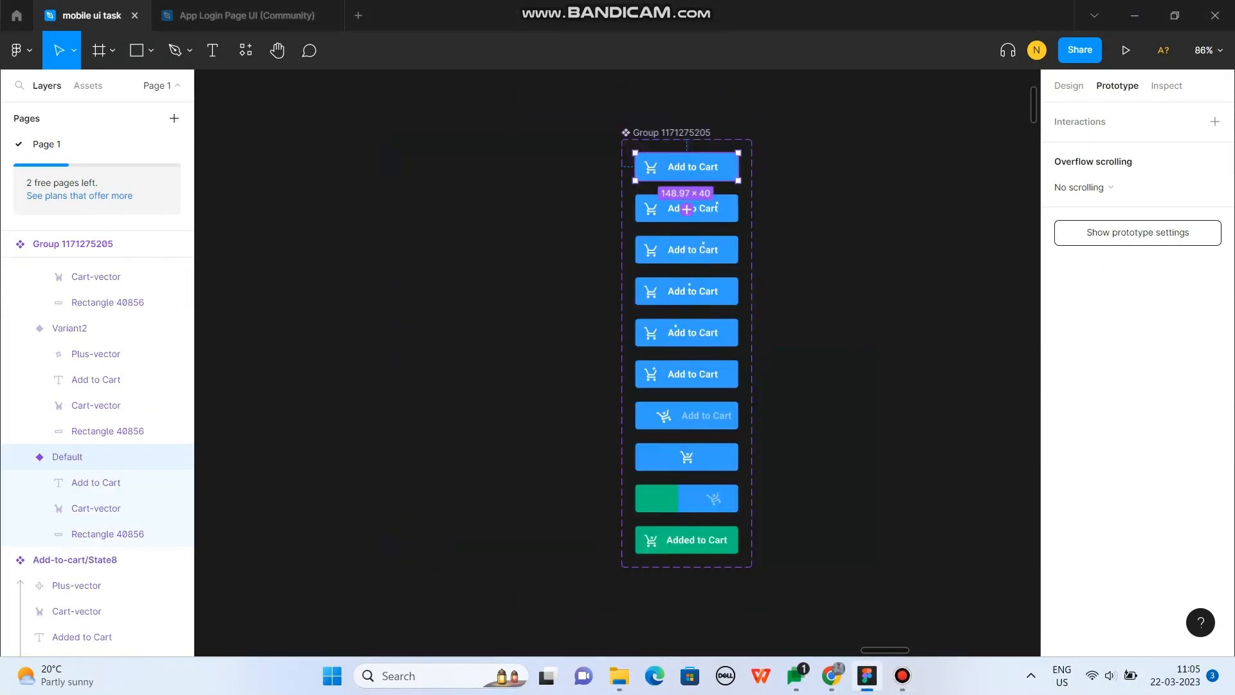
{"action": "scroll", "coordinate": [686, 210], "scroll_direction": "up", "scroll_amount": 5}
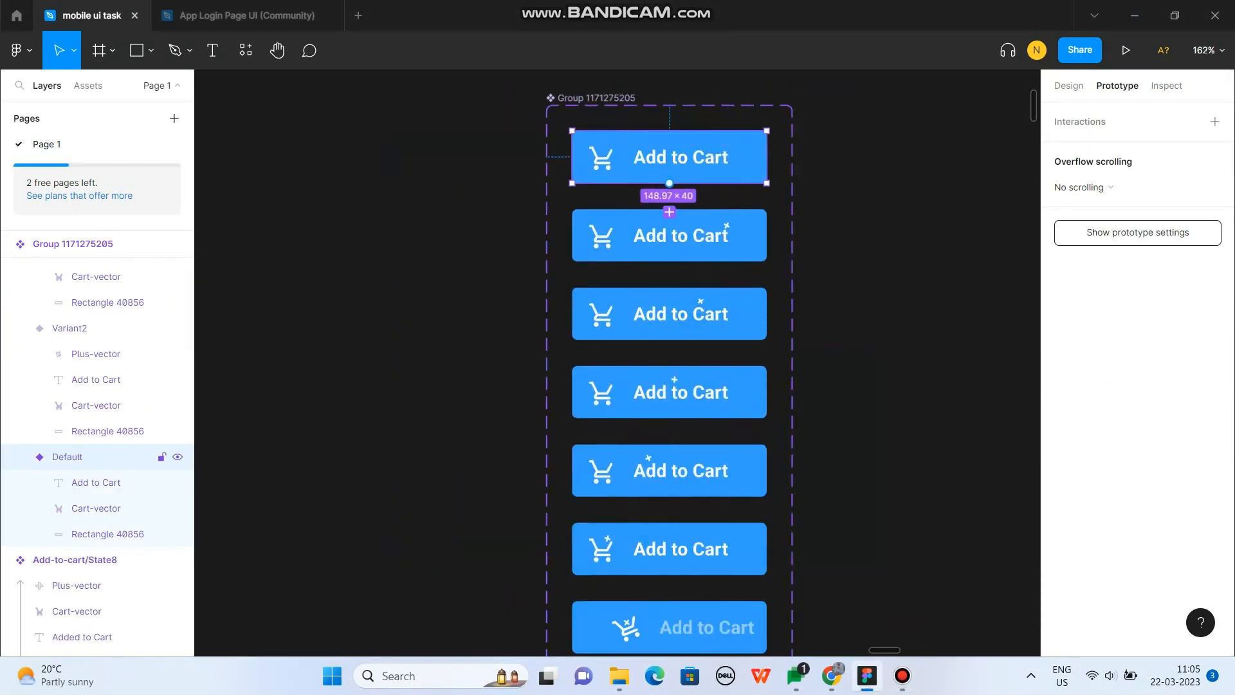
{"action": "left_click_drag", "start_coordinate": [669, 184], "coordinate": [669, 211]}
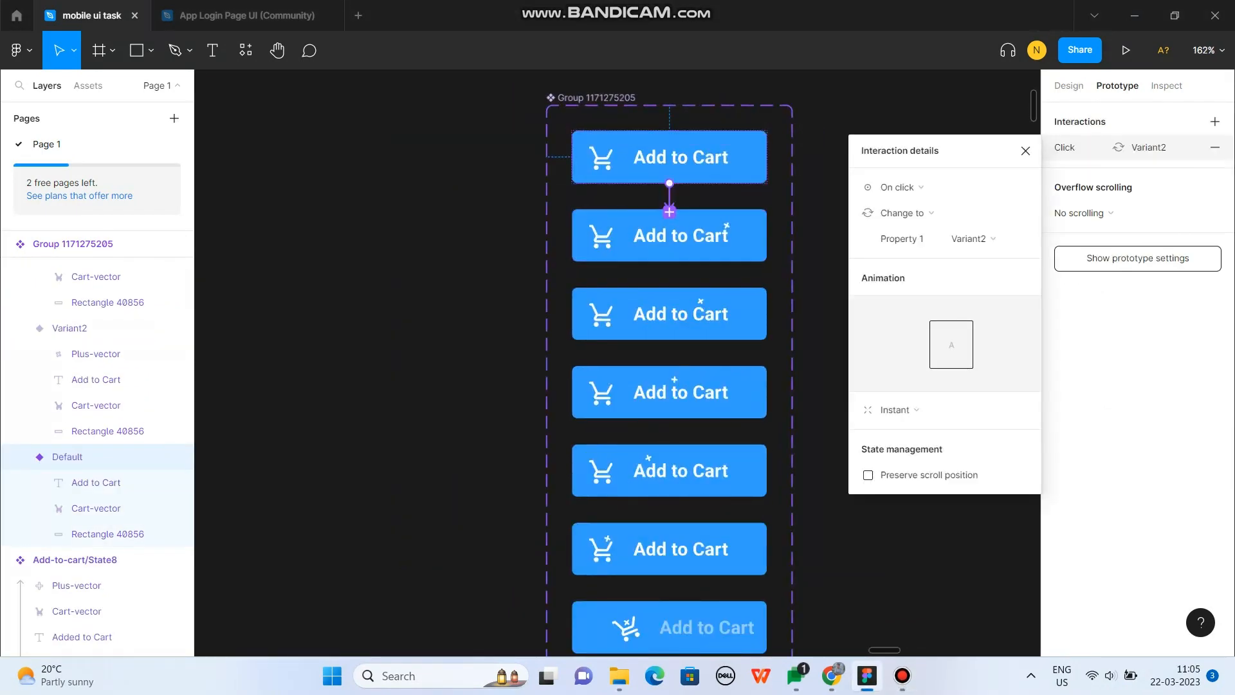
Step: Connect Variant2 to Variant3 with a 1 ms after-delay trigger and a Smart animate transition
{"action": "left_click", "coordinate": [669, 225]}
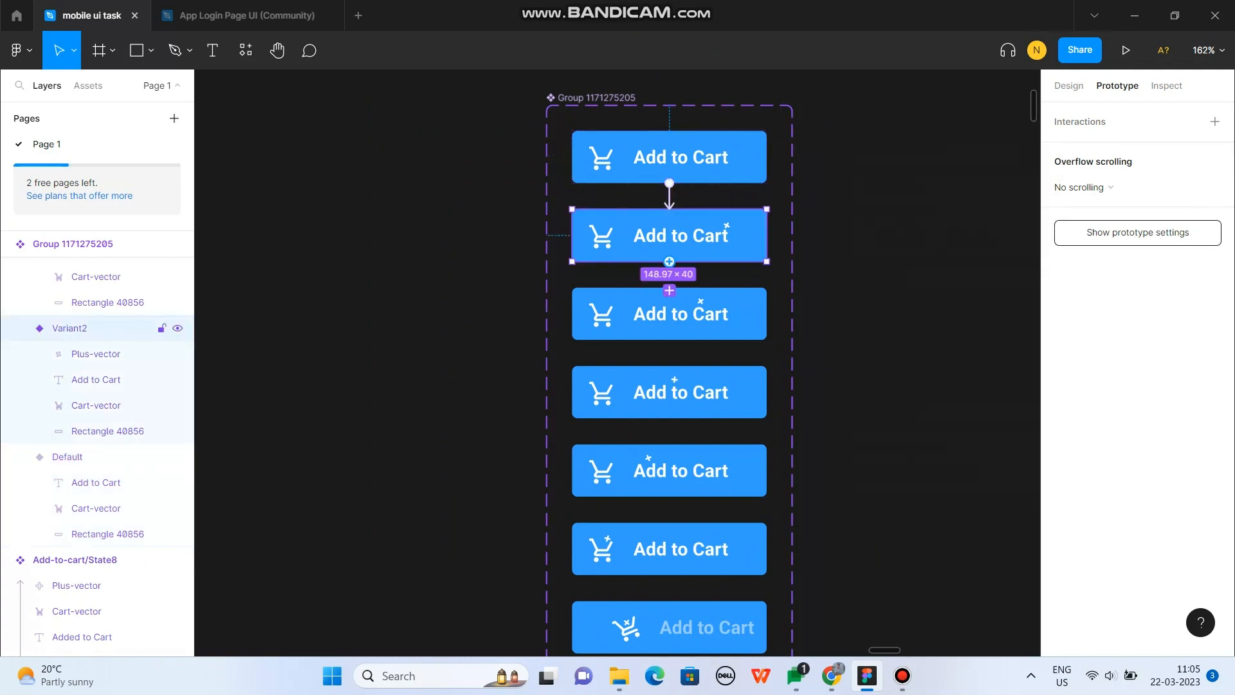
{"action": "left_click_drag", "start_coordinate": [668, 261], "coordinate": [669, 302]}
{"action": "left_click", "coordinate": [899, 186]}
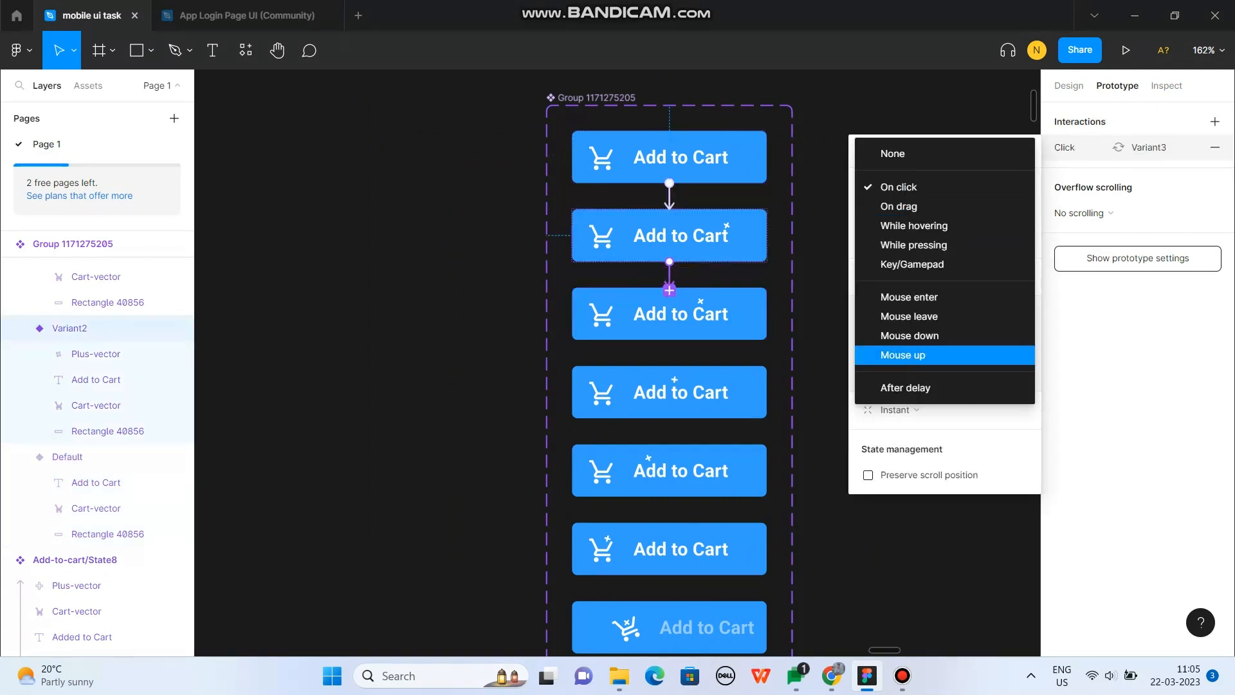
{"action": "left_click", "coordinate": [905, 387]}
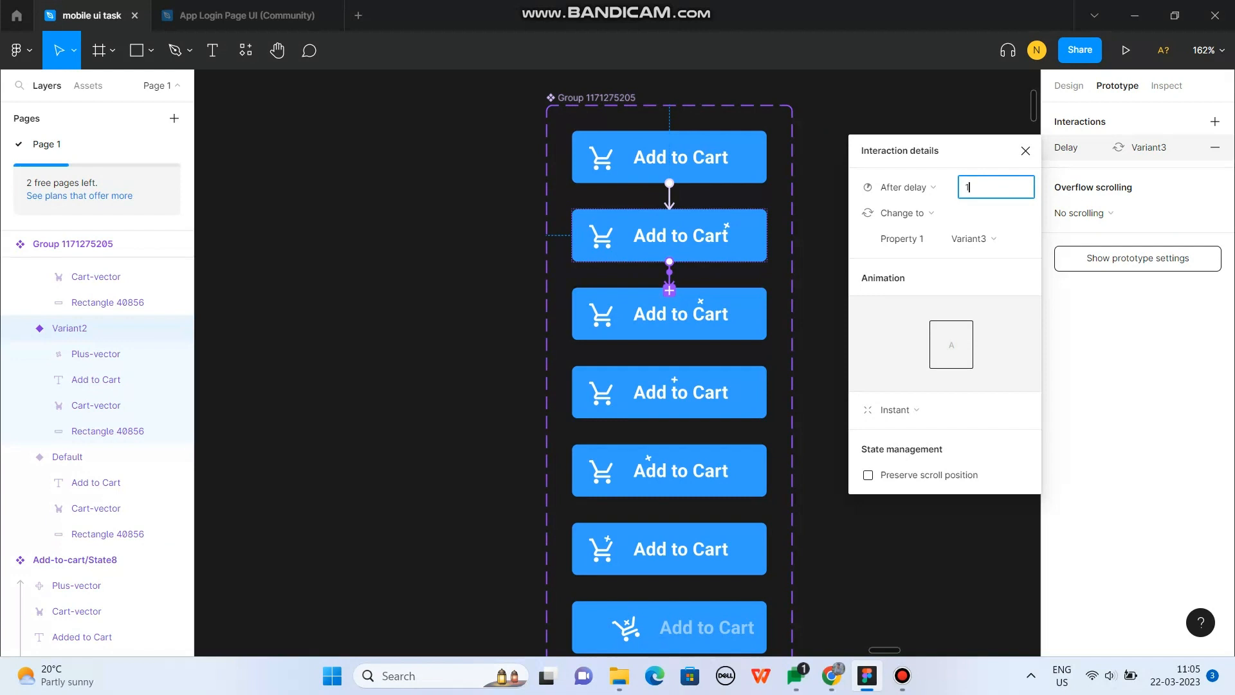
{"action": "left_click", "coordinate": [900, 409]}
{"action": "left_click", "coordinate": [907, 444]}
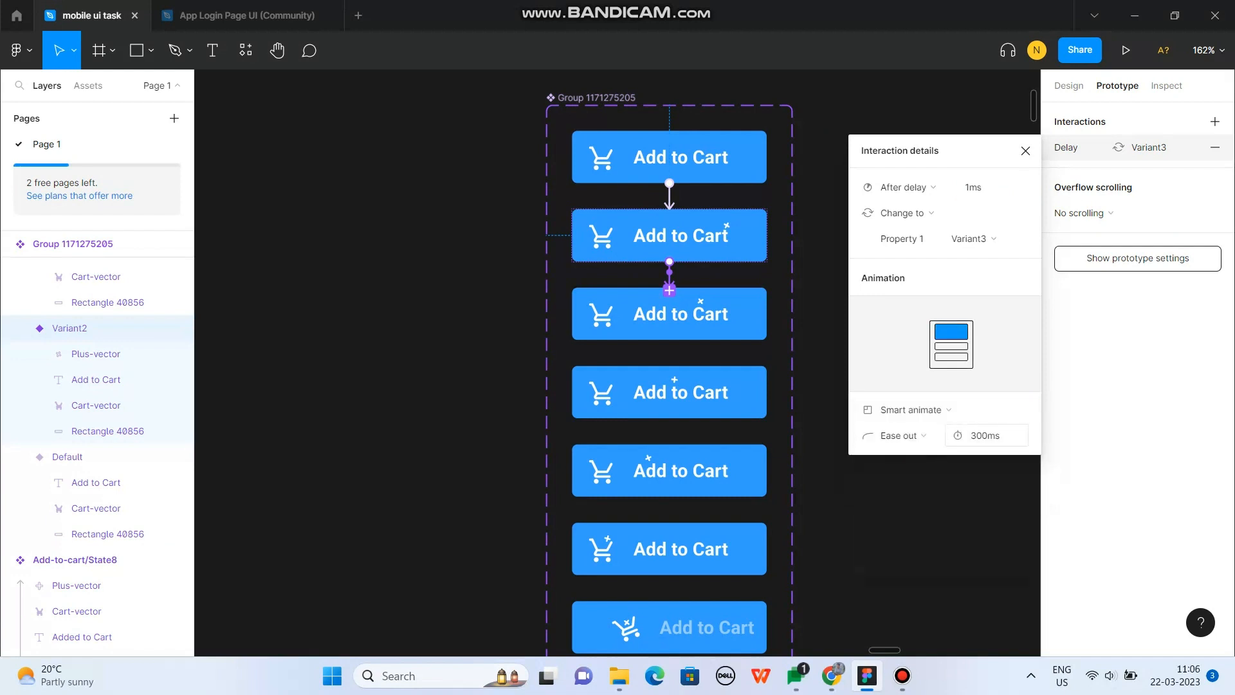
Step: Change the animation of the Default variant's click interaction to Smart animate
{"action": "left_click", "coordinate": [669, 175]}
{"action": "left_click", "coordinate": [1148, 147]}
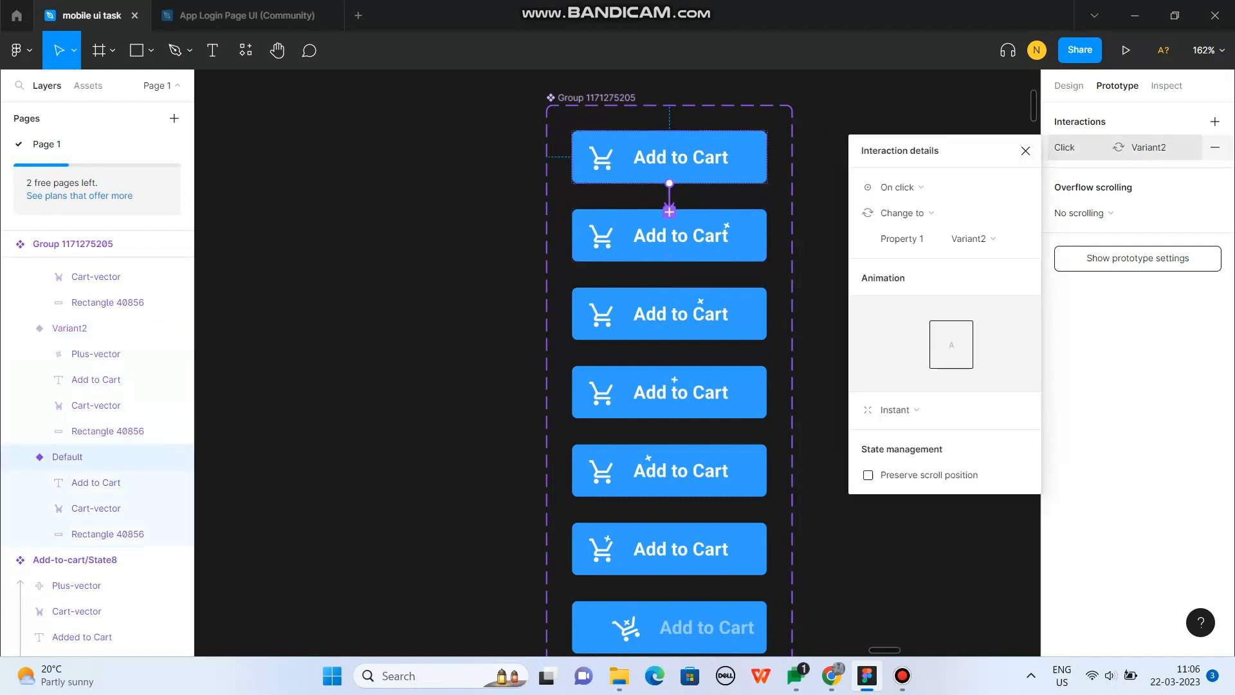
{"action": "left_click", "coordinate": [901, 409]}
{"action": "left_click", "coordinate": [909, 447]}
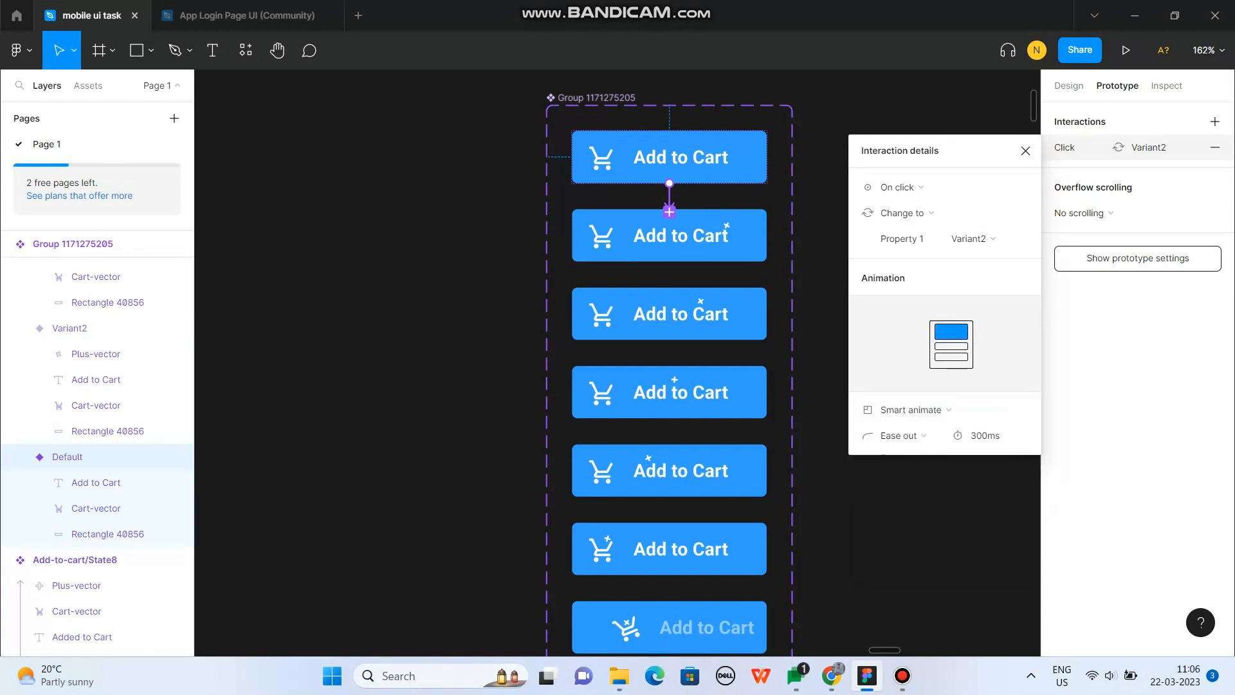
Step: Connect Variant3 to Variant4 and set the interaction's trigger to After delay
{"action": "left_click", "coordinate": [669, 219]}
{"action": "left_click", "coordinate": [669, 314]}
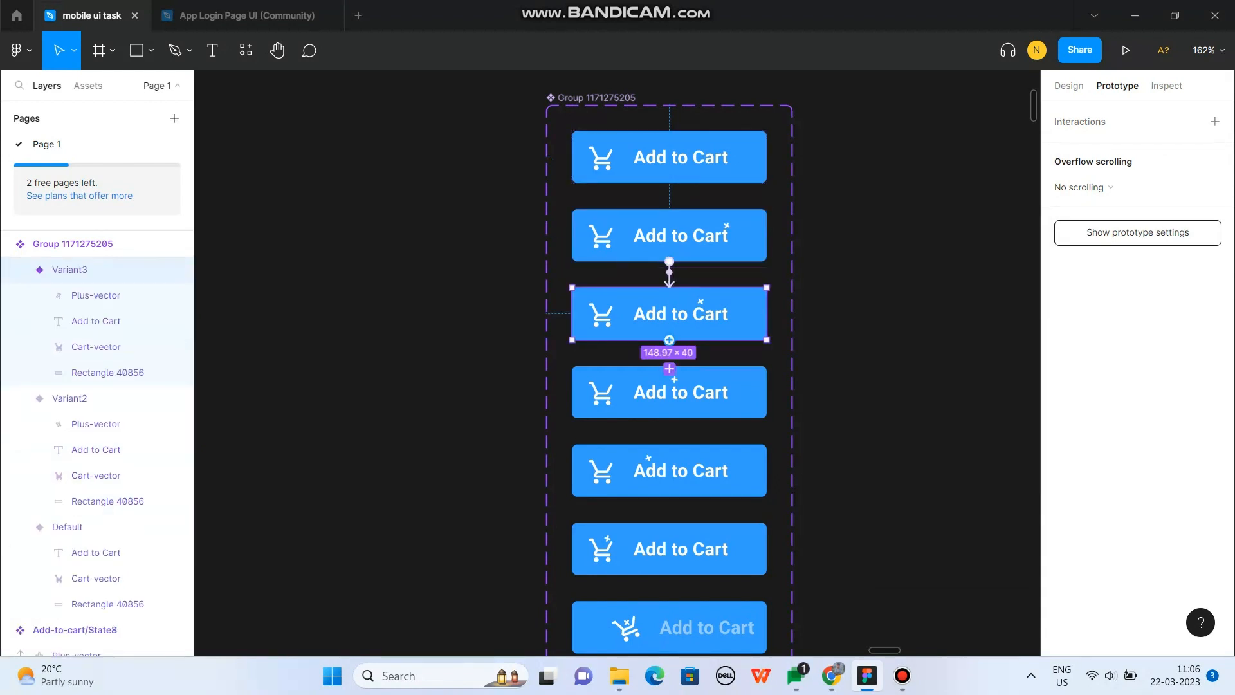
{"action": "left_click_drag", "start_coordinate": [668, 340], "coordinate": [669, 374]}
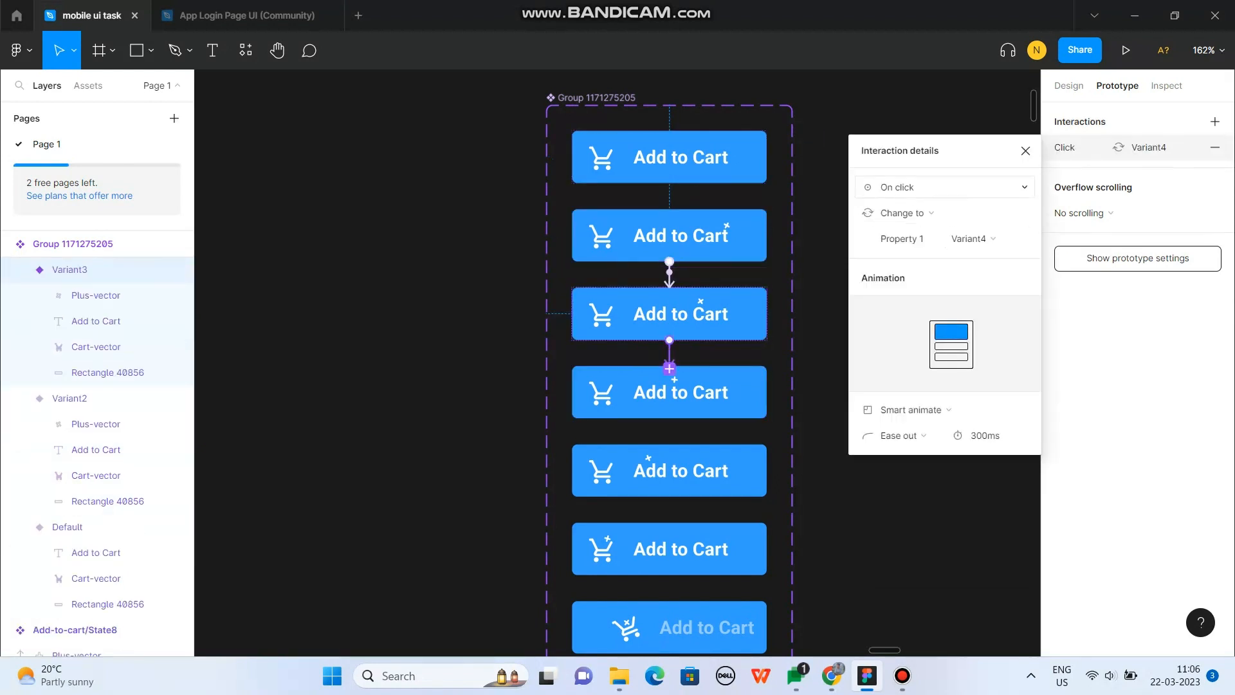
{"action": "left_click", "coordinate": [946, 187]}
{"action": "left_click", "coordinate": [911, 389]}
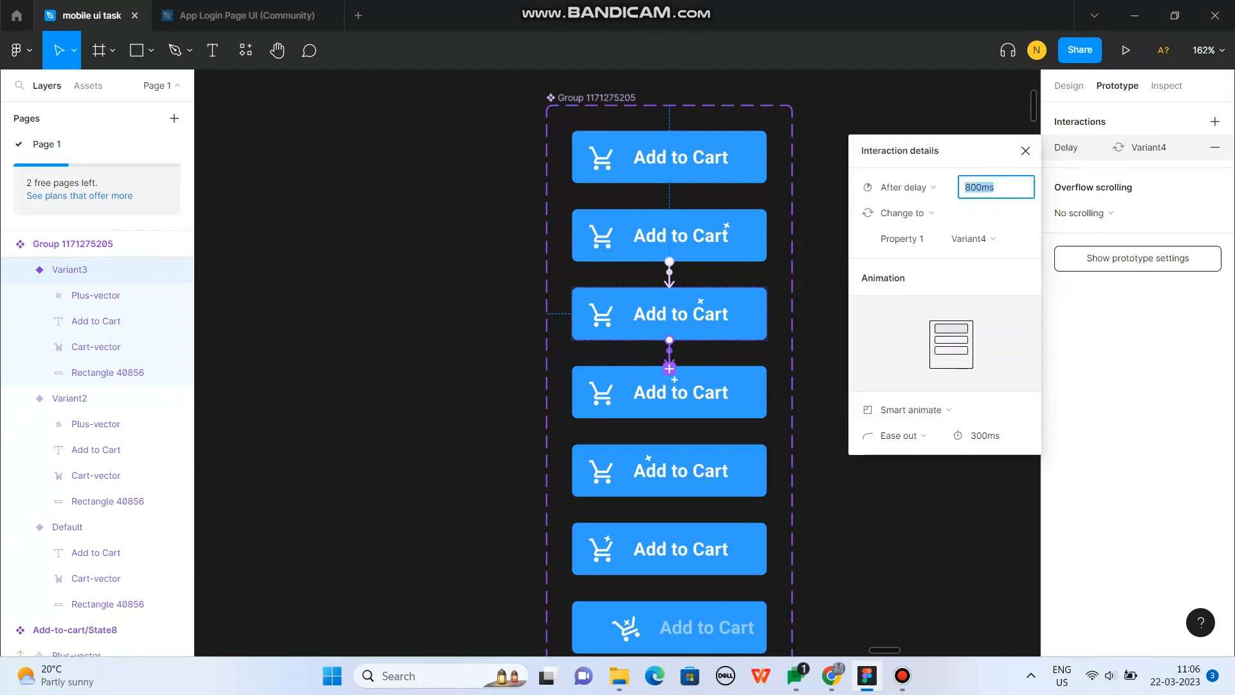
Step: Connect Variant4 to Variant5 with a 1 ms after-delay trigger and Smart animate
{"action": "left_click", "coordinate": [669, 391]}
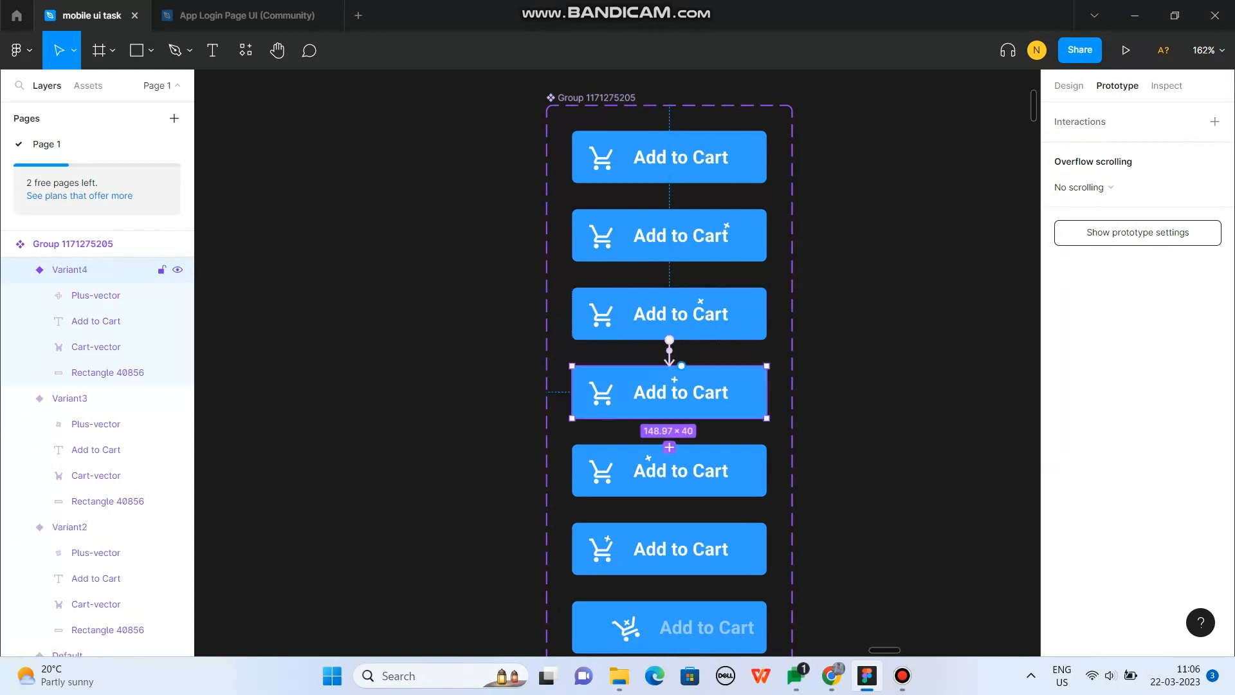
{"action": "left_click_drag", "start_coordinate": [669, 419], "coordinate": [669, 446]}
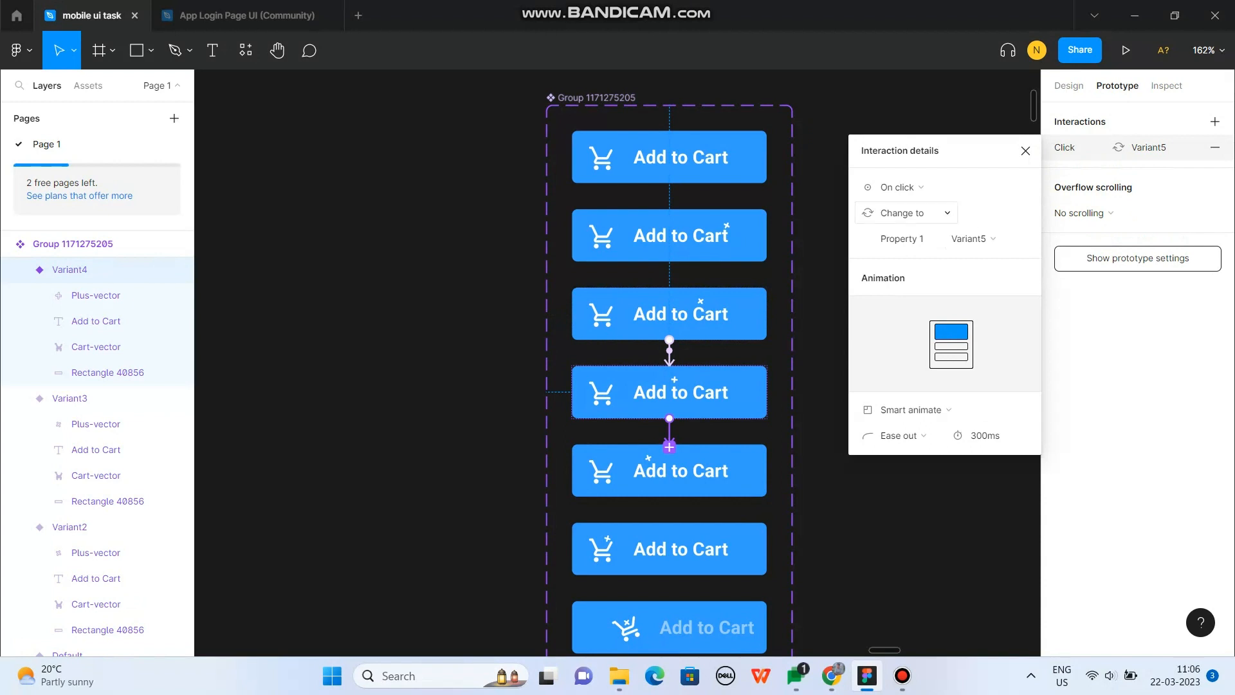
{"action": "left_click", "coordinate": [898, 187]}
{"action": "left_click", "coordinate": [909, 386]}
{"action": "left_click", "coordinate": [910, 410]}
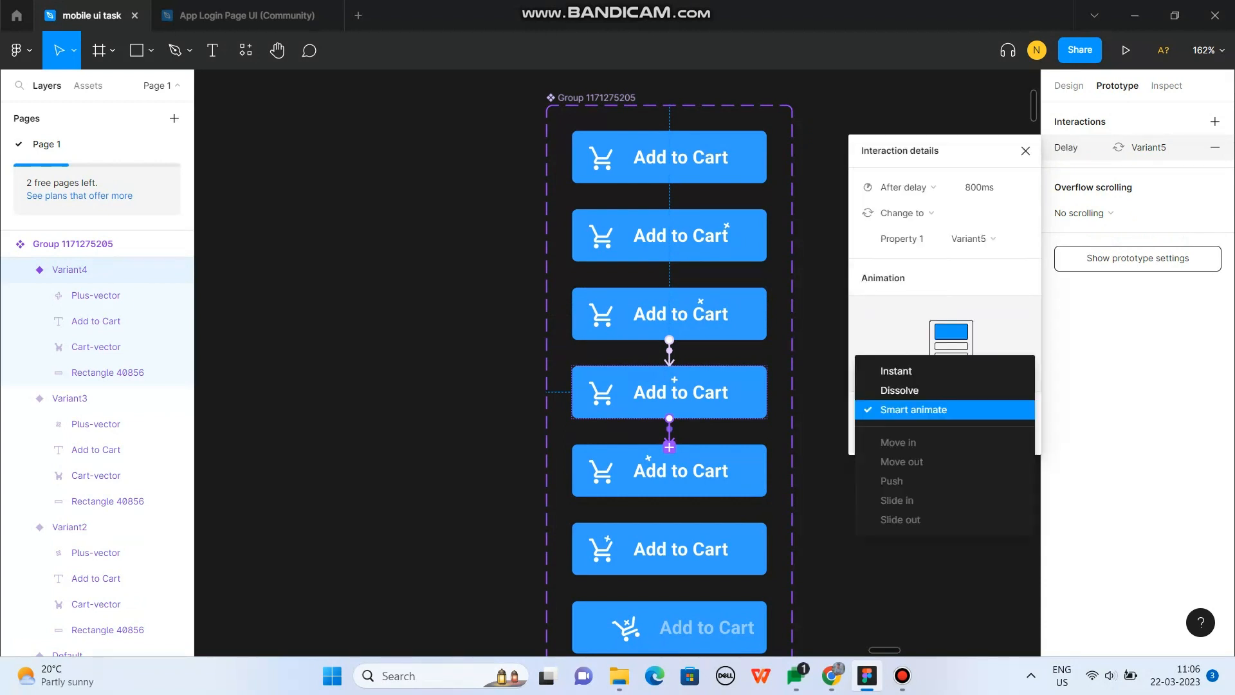
{"action": "left_click", "coordinate": [912, 410]}
{"action": "left_click", "coordinate": [993, 187]}
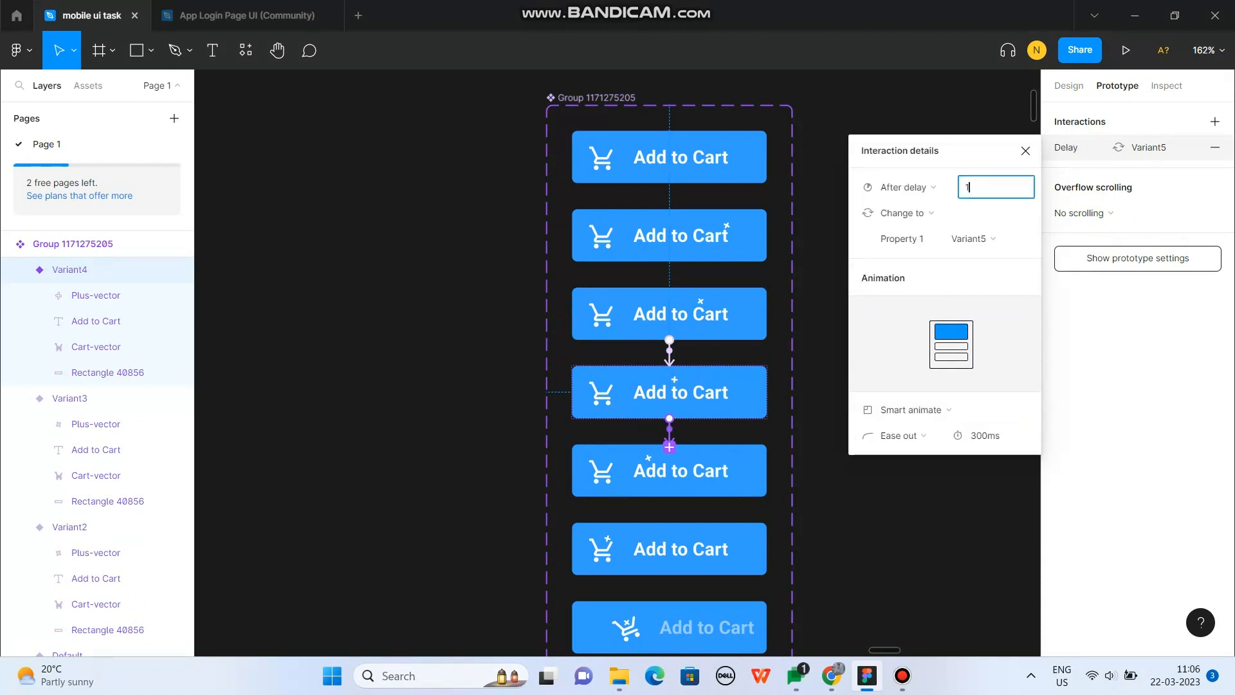
{"action": "type", "text": "1"}
{"action": "key", "text": "Return"}
Step: Connect Variant5 to Variant6 with an after-delay trigger of 1 ms
{"action": "left_click", "coordinate": [701, 473]}
{"action": "left_click_drag", "start_coordinate": [668, 496], "coordinate": [669, 533]}
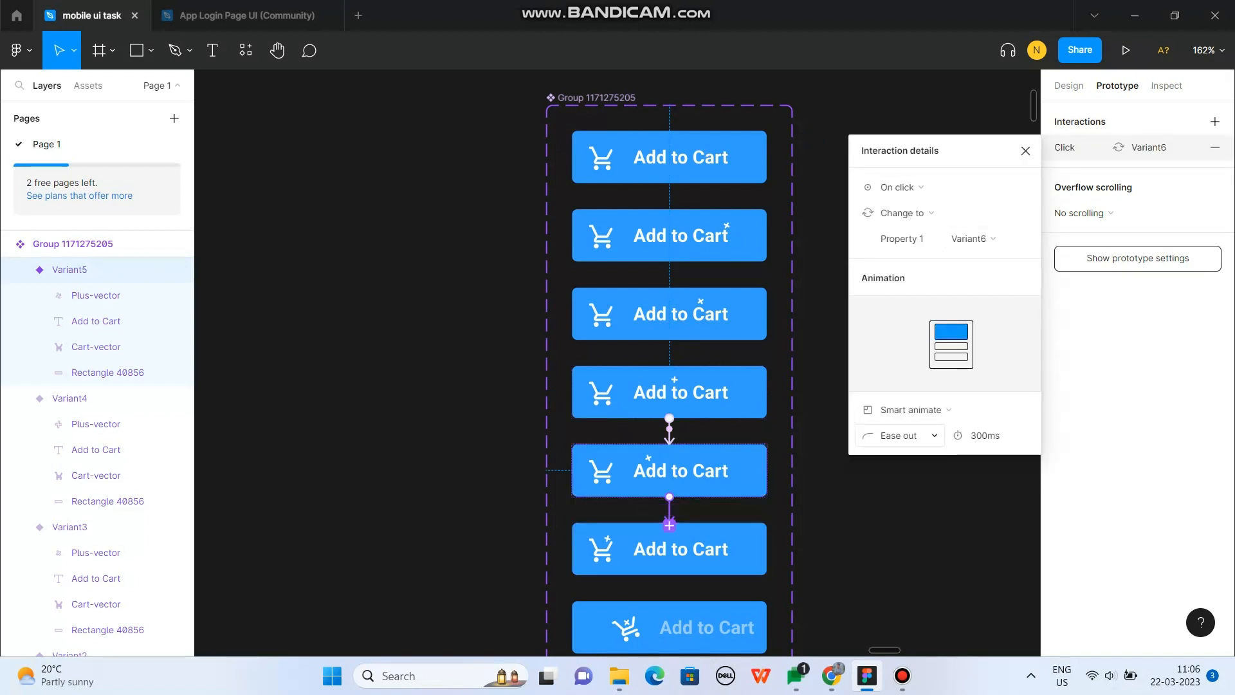
{"action": "left_click", "coordinate": [898, 187]}
{"action": "left_click", "coordinate": [901, 388]}
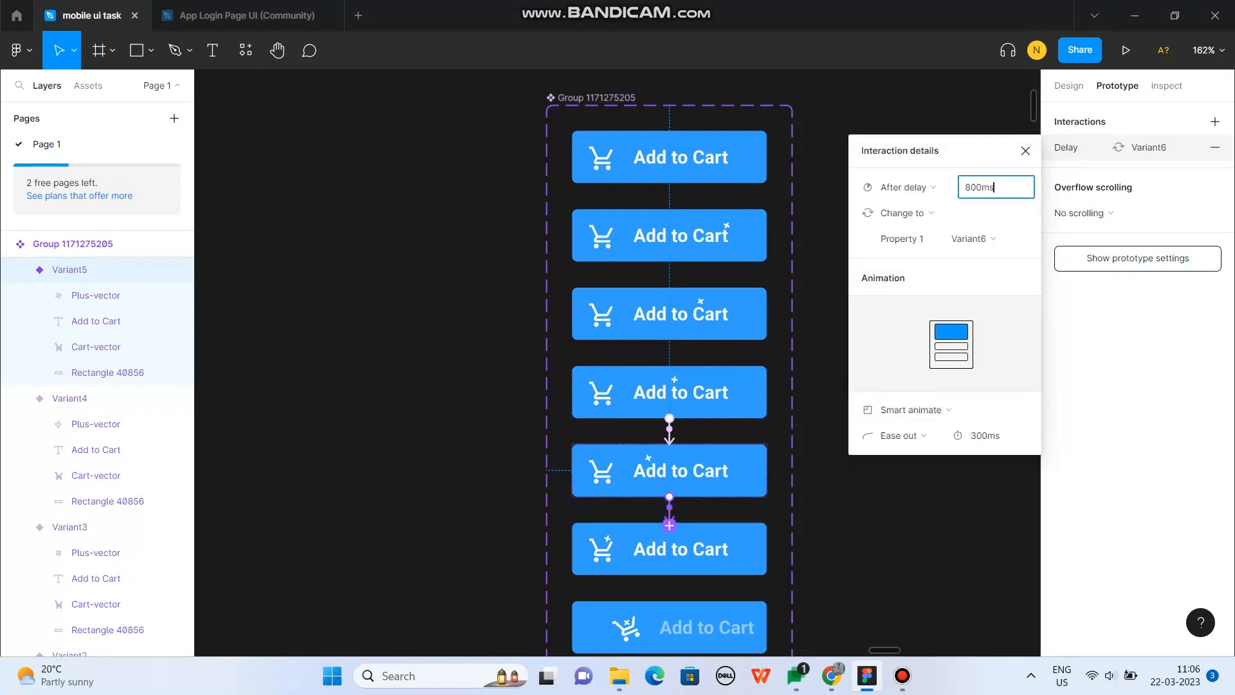
Step: Connect Variant6 to Variant7 with an after-delay trigger of 1 ms
{"action": "scroll", "coordinate": [668, 354], "scroll_direction": "down", "scroll_amount": 5}
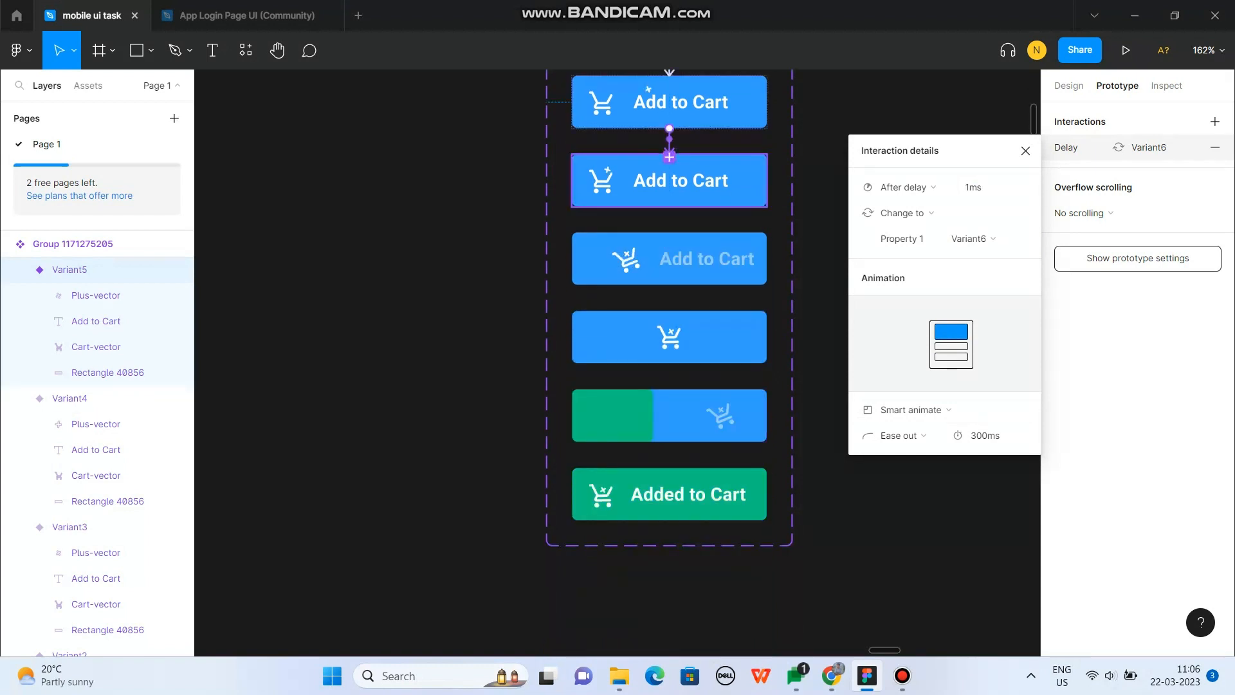
{"action": "left_click", "coordinate": [681, 181]}
{"action": "left_click_drag", "start_coordinate": [669, 206], "coordinate": [669, 257]}
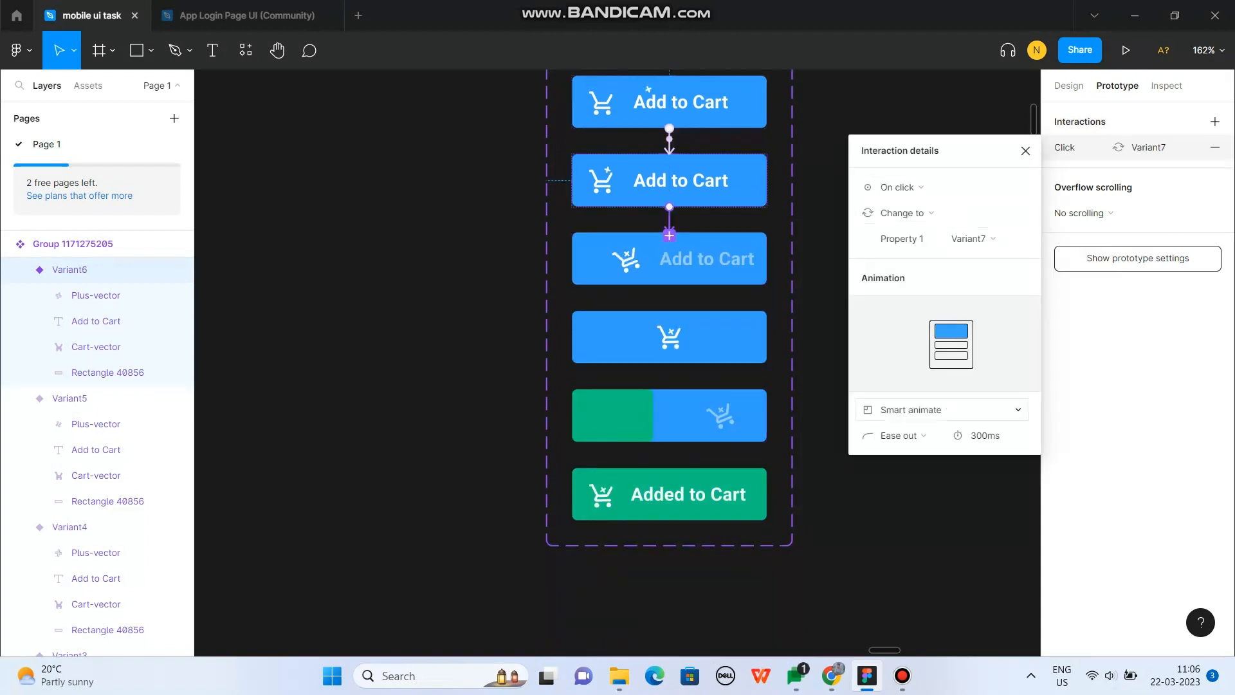
{"action": "left_click", "coordinate": [898, 187]}
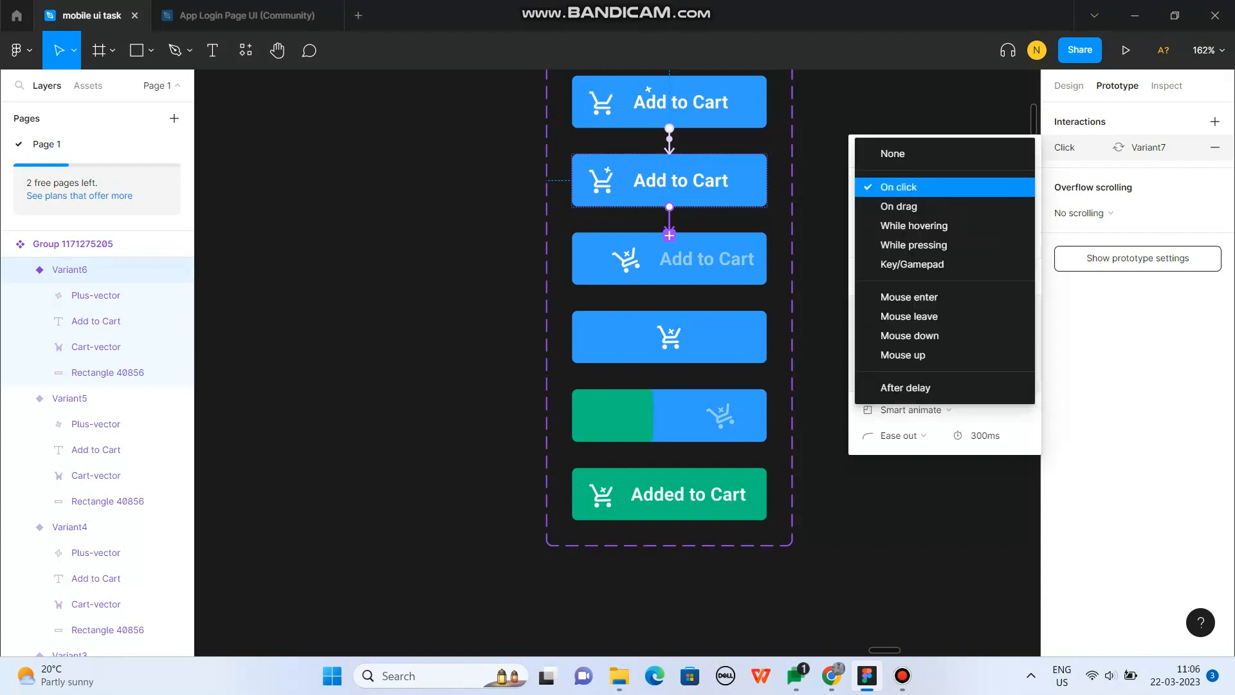
{"action": "left_click", "coordinate": [901, 386]}
{"action": "left_click", "coordinate": [980, 187]}
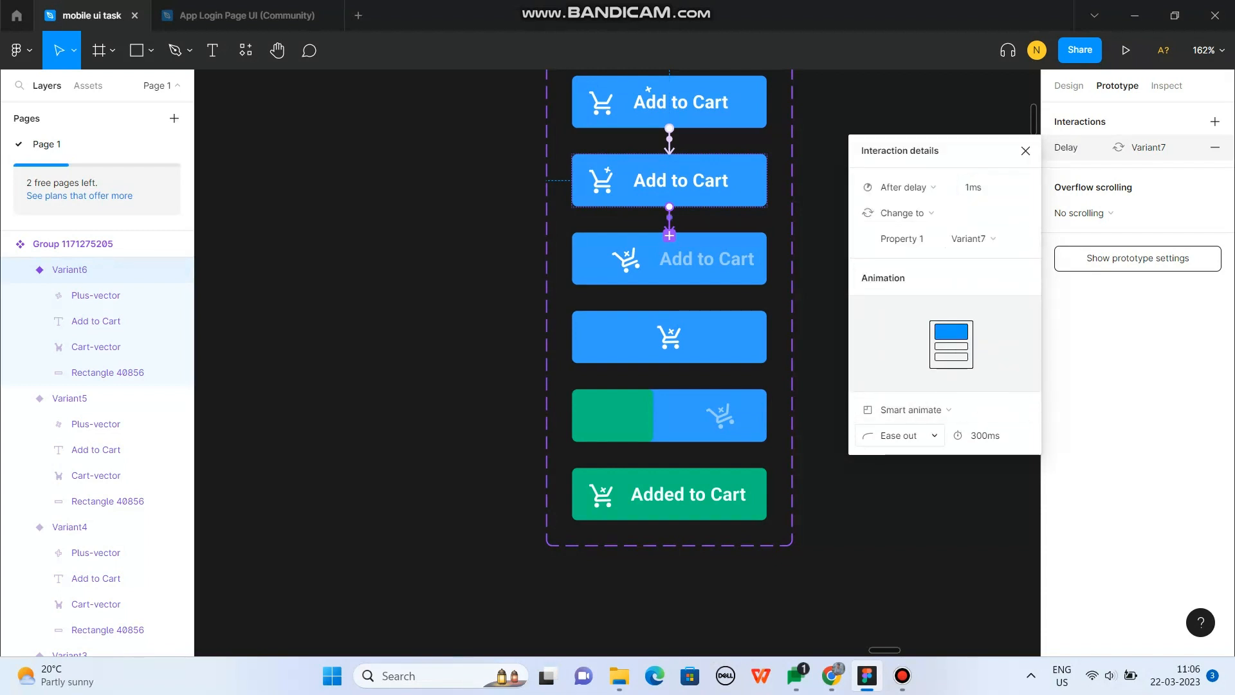
Step: Connect Variant7 to Variant8 with an after-delay trigger of 1 ms
{"action": "left_click", "coordinate": [683, 344]}
{"action": "left_click", "coordinate": [677, 269]}
{"action": "left_click_drag", "start_coordinate": [669, 285], "coordinate": [669, 315]}
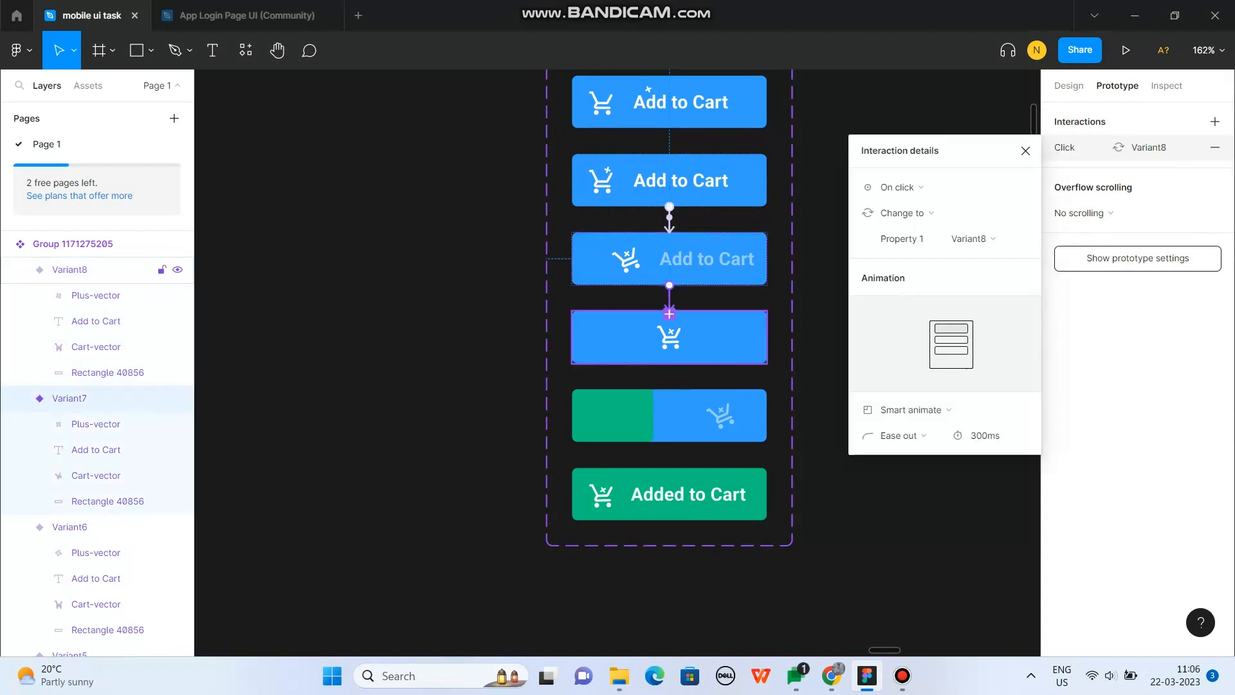
{"action": "left_click", "coordinate": [902, 187]}
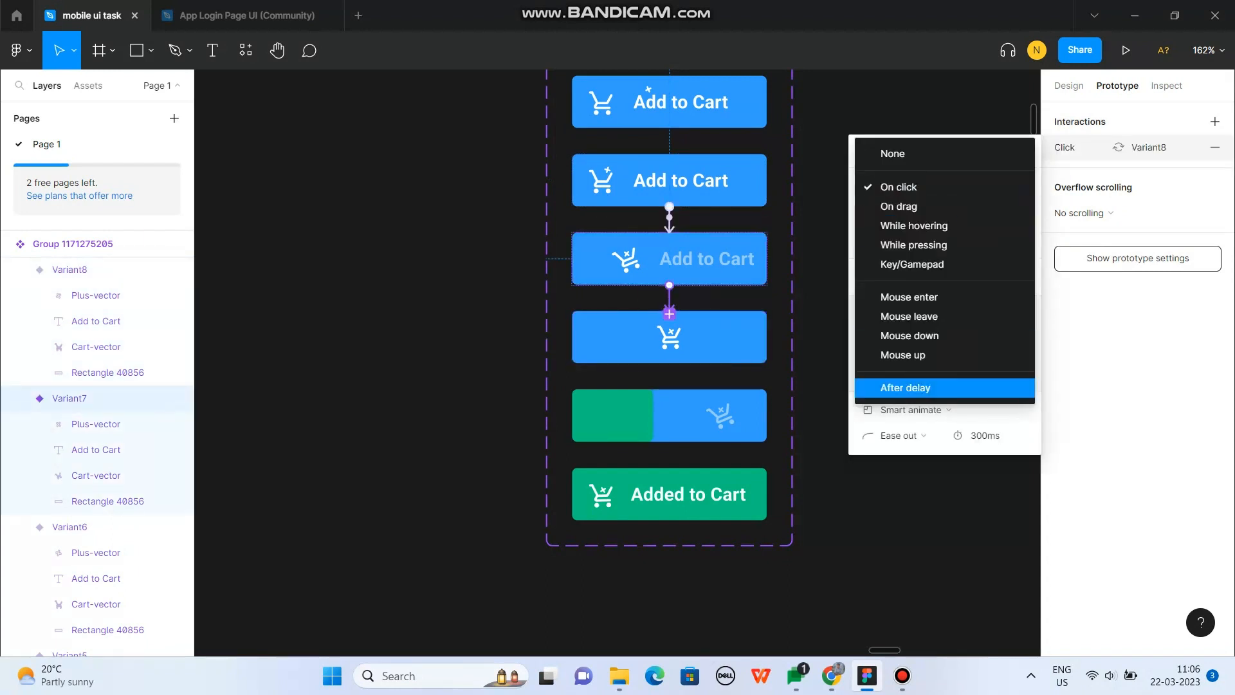
{"action": "left_click", "coordinate": [916, 388]}
{"action": "left_click", "coordinate": [980, 187]}
{"action": "type", "text": "1"}
{"action": "key", "text": "Return"}
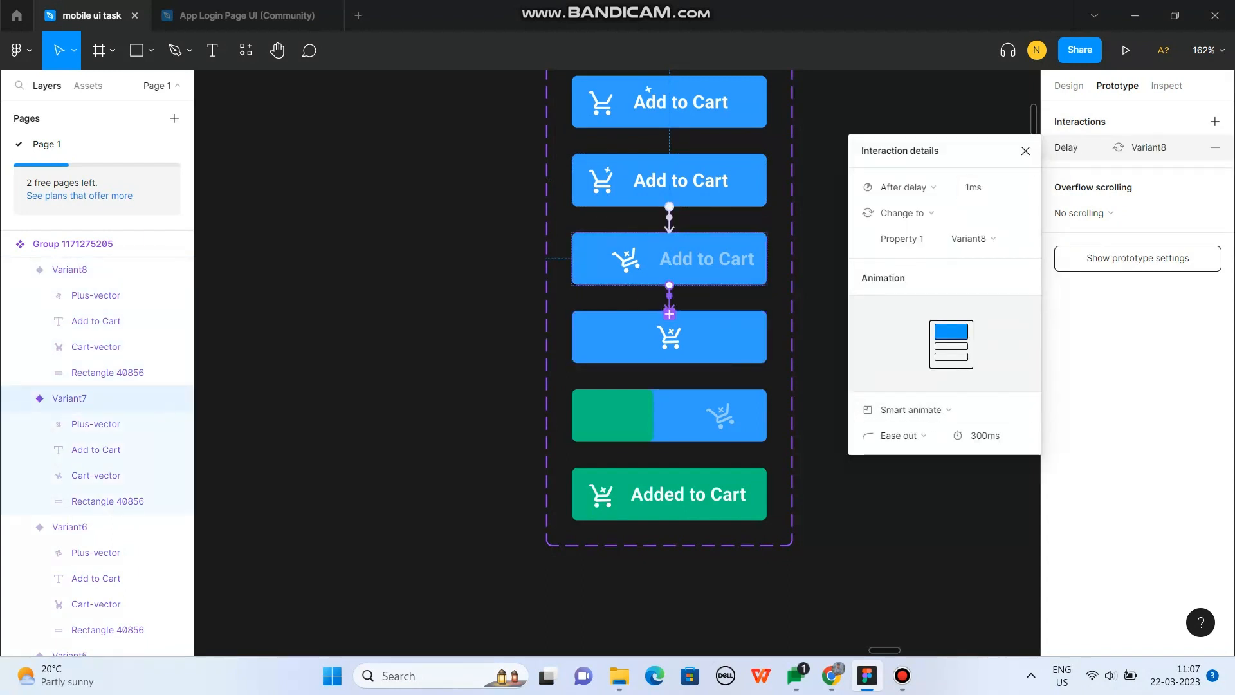
Step: Connect Variant8 to Variant9 with an after-delay trigger of 1 ms
{"action": "left_click", "coordinate": [669, 336]}
{"action": "left_click_drag", "start_coordinate": [669, 363], "coordinate": [669, 408]}
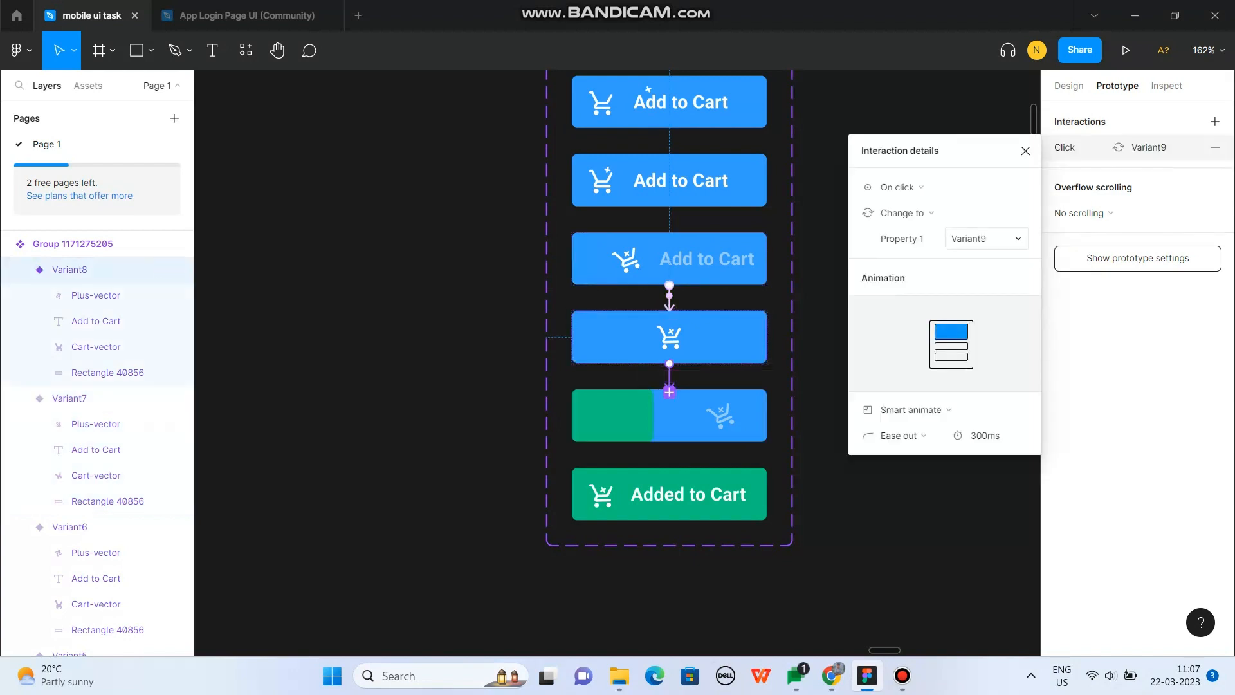
{"action": "left_click", "coordinate": [902, 188]}
{"action": "left_click", "coordinate": [916, 388]}
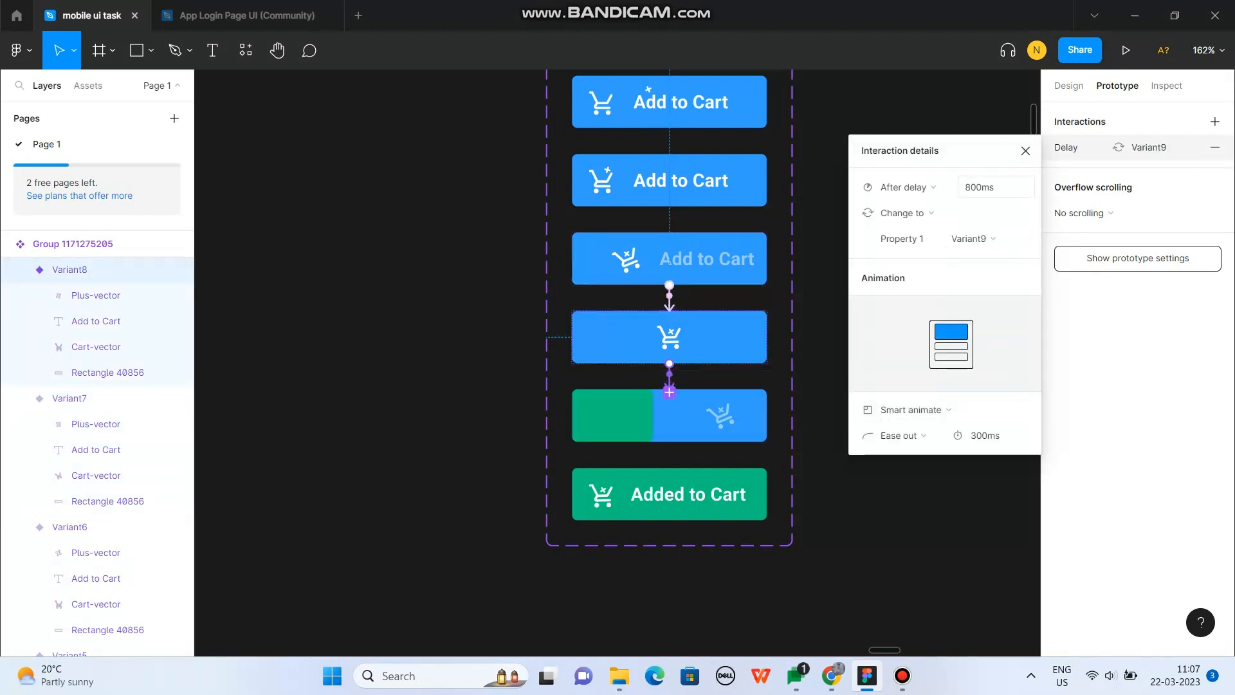
{"action": "left_click", "coordinate": [980, 188]}
{"action": "type", "text": "1"}
Step: Connect Variant9 to the green "Added to Cart" variant with an after-delay trigger of 1 ms
{"action": "left_click", "coordinate": [669, 412]}
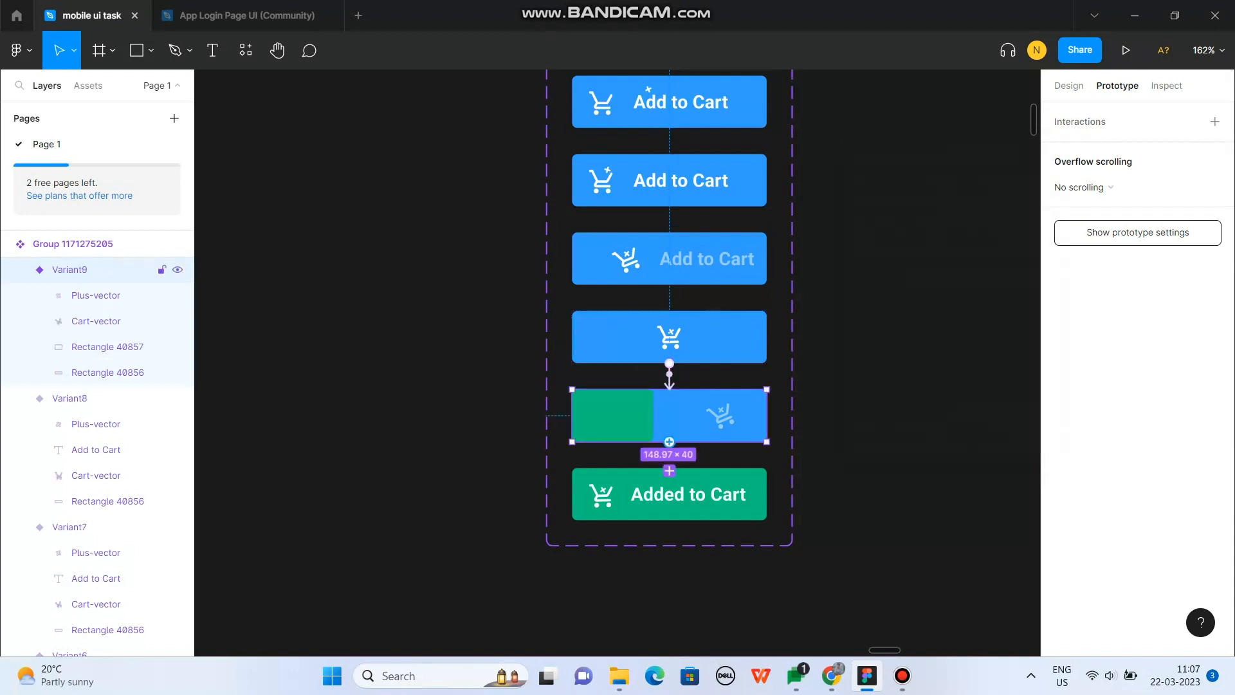
{"action": "left_click_drag", "start_coordinate": [669, 442], "coordinate": [669, 493]}
{"action": "left_click", "coordinate": [902, 187]}
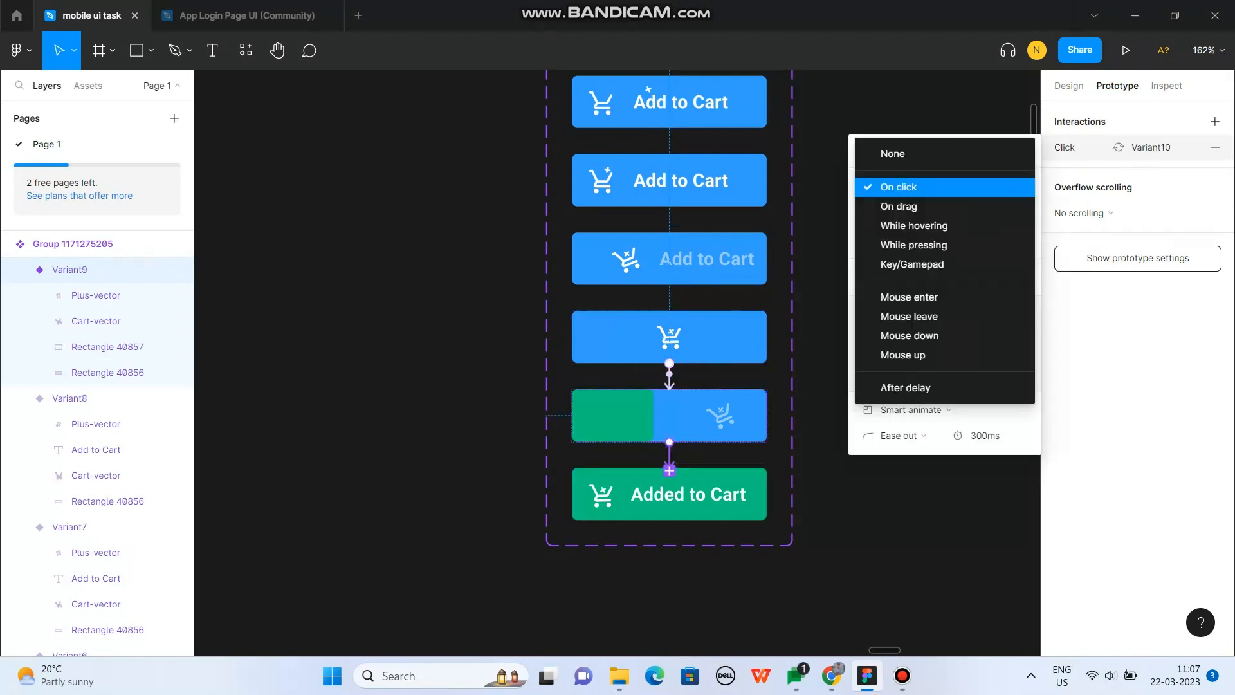
{"action": "left_click", "coordinate": [907, 387]}
{"action": "left_click", "coordinate": [980, 187]}
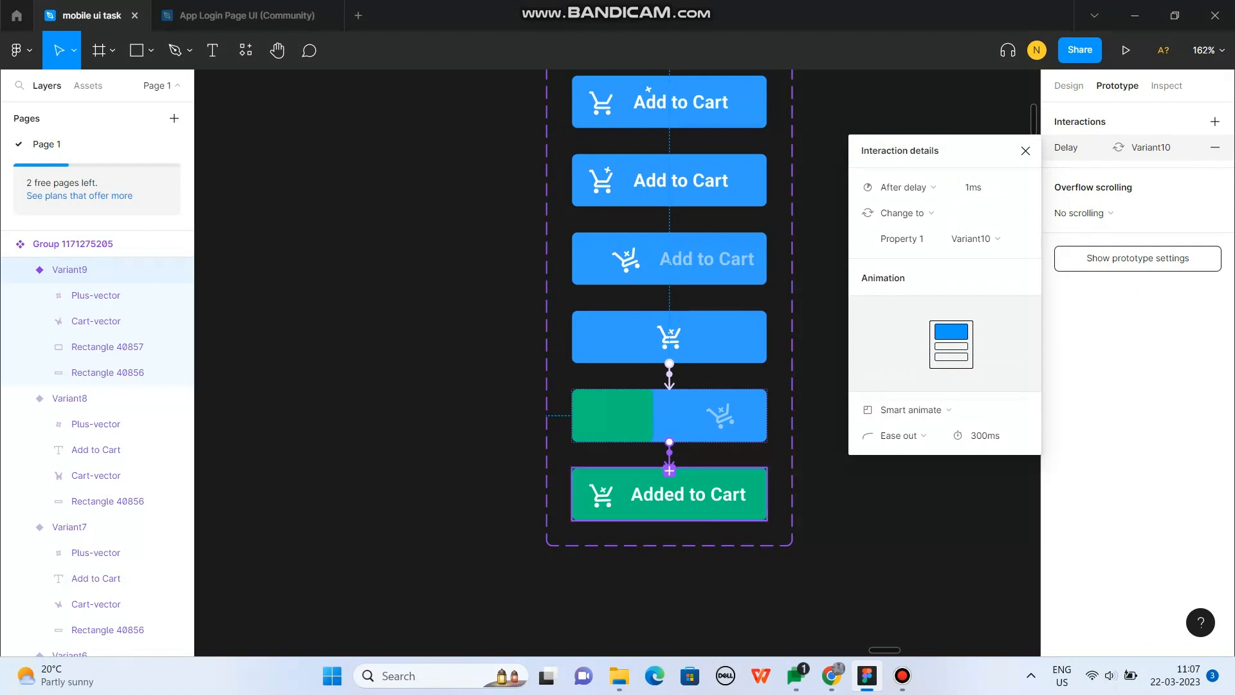
Step: Connect the green "Added to Cart" variant back to the Default variant with an on-click Change to interaction using Smart animate, ease out, 300 ms
{"action": "left_click", "coordinate": [674, 501]}
{"action": "scroll", "coordinate": [678, 551], "scroll_direction": "down", "scroll_amount": 5}
{"action": "left_click_drag", "start_coordinate": [674, 503], "coordinate": [746, 207]}
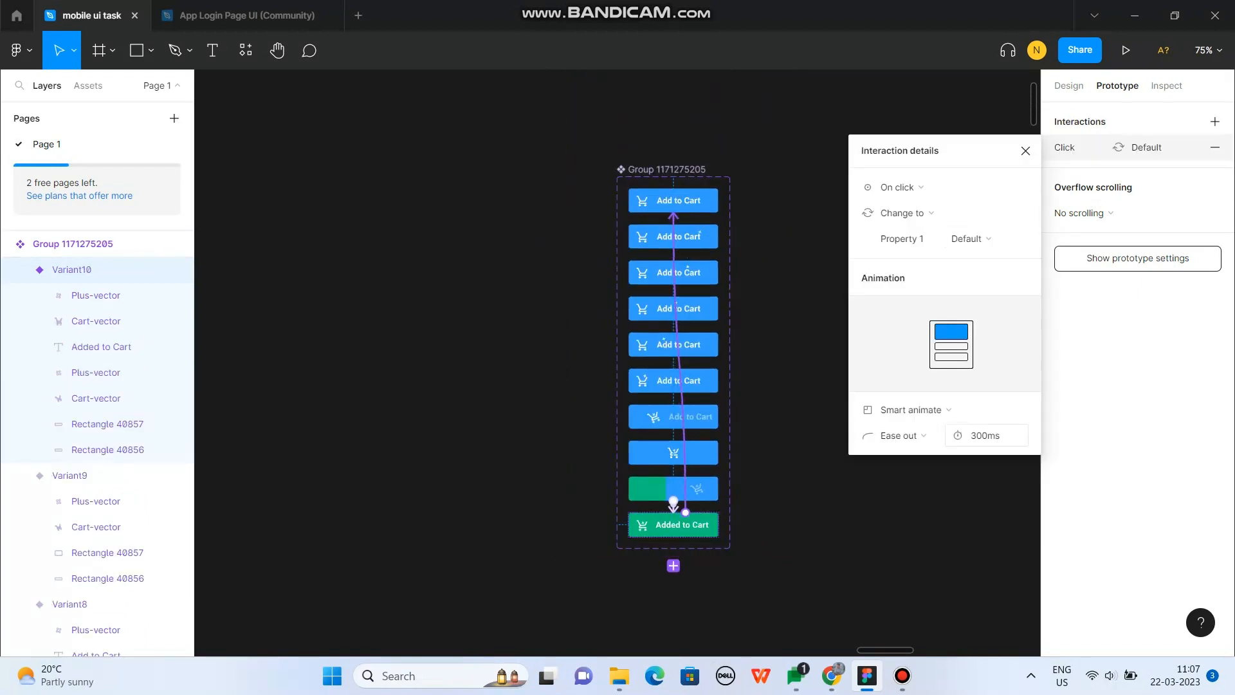
{"action": "left_click", "coordinate": [790, 412]}
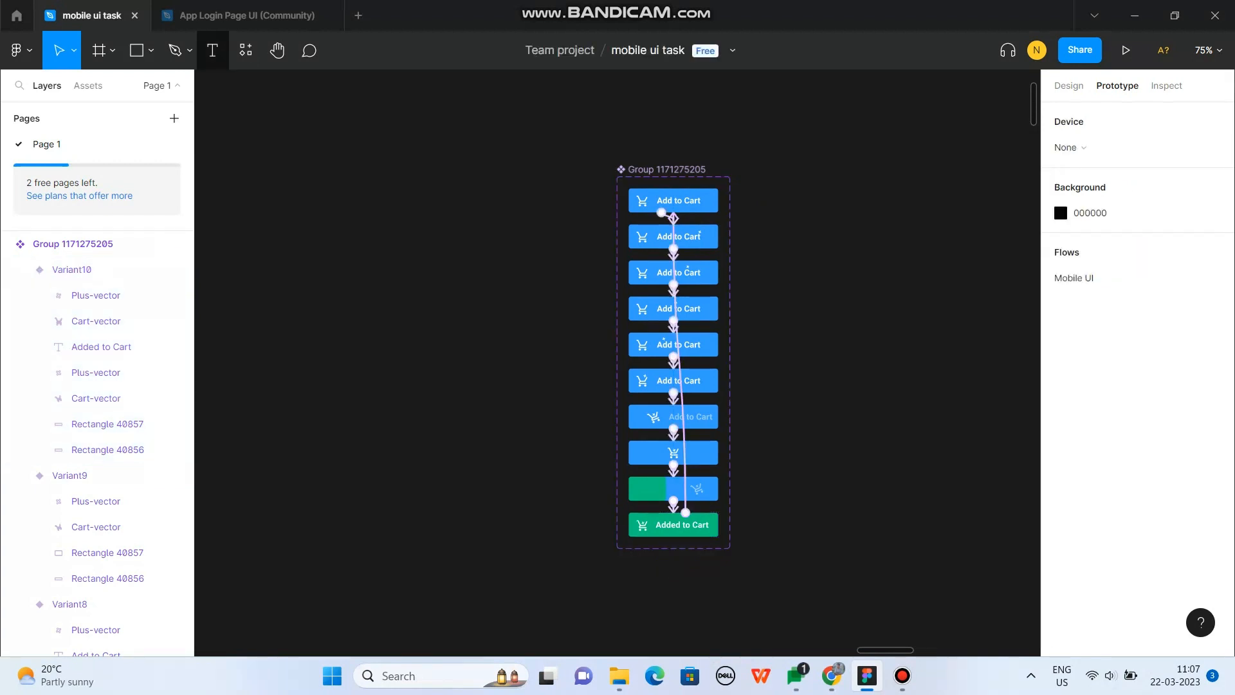
Step: Try to place a Surface Pro 8 tablet frame (1440×960) on the canvas near the button component
{"action": "left_click", "coordinate": [1068, 85]}
{"action": "scroll", "coordinate": [876, 276], "scroll_direction": "down", "scroll_amount": 2}
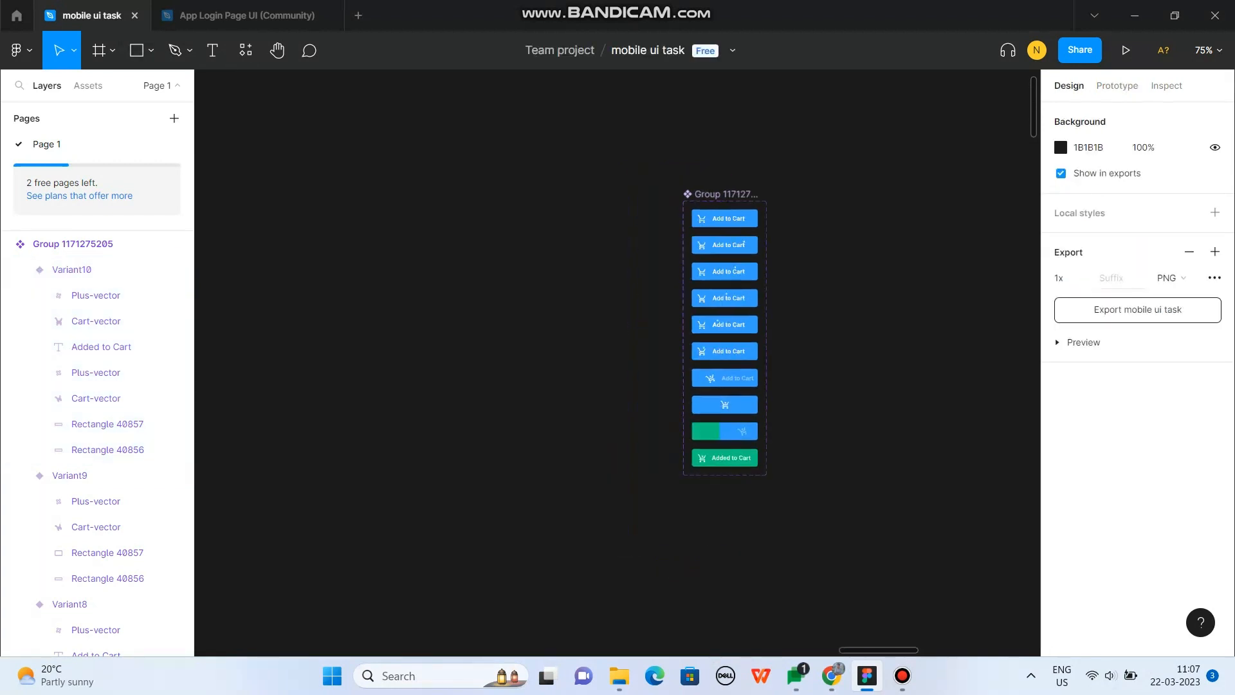
{"action": "left_click", "coordinate": [151, 51]}
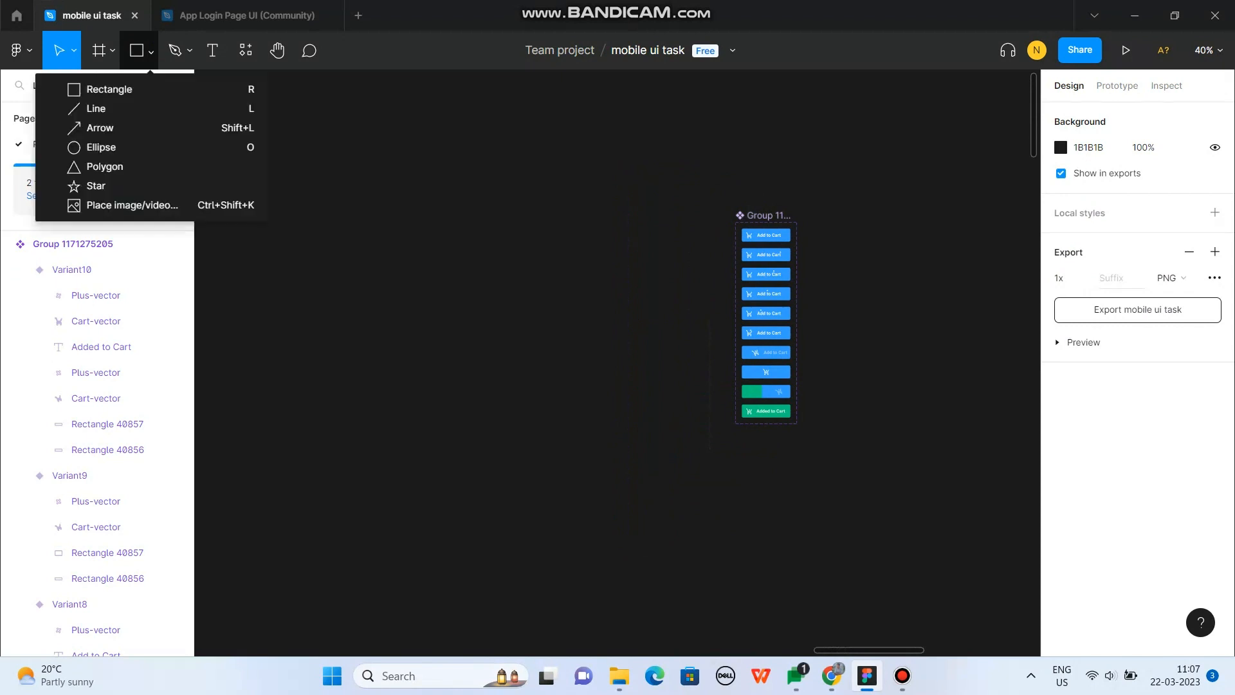
{"action": "left_click", "coordinate": [113, 51]}
{"action": "left_click", "coordinate": [89, 89]}
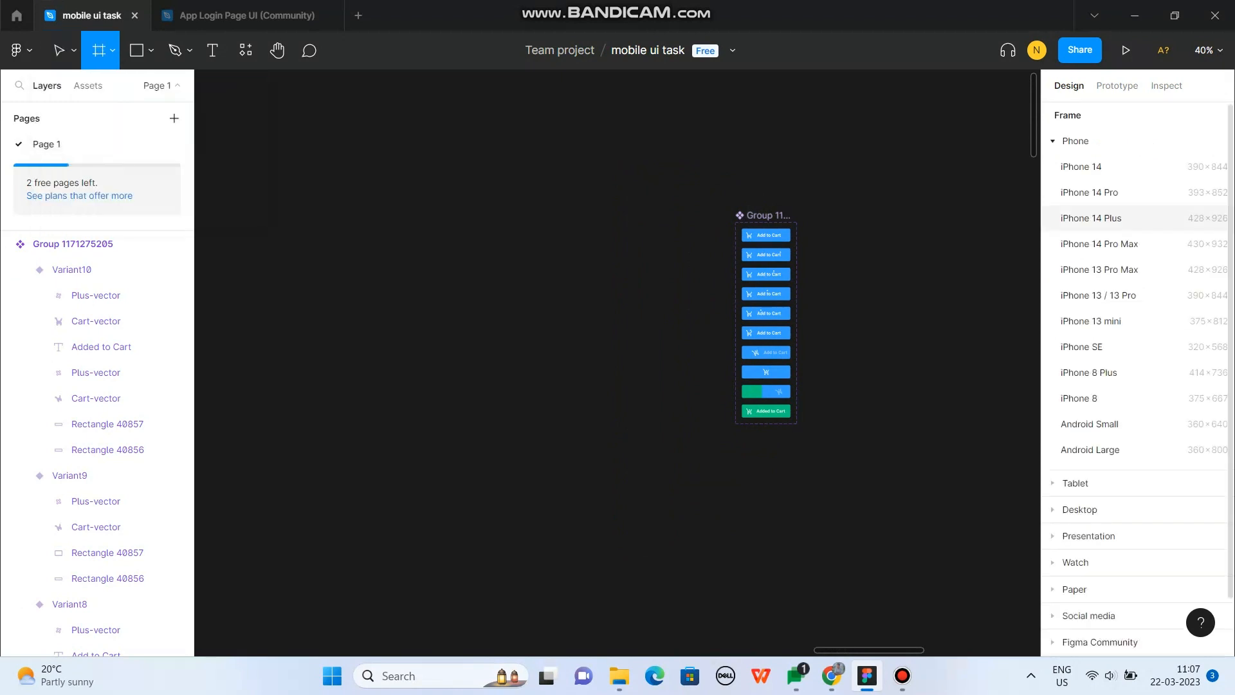
{"action": "left_click", "coordinate": [1076, 483]}
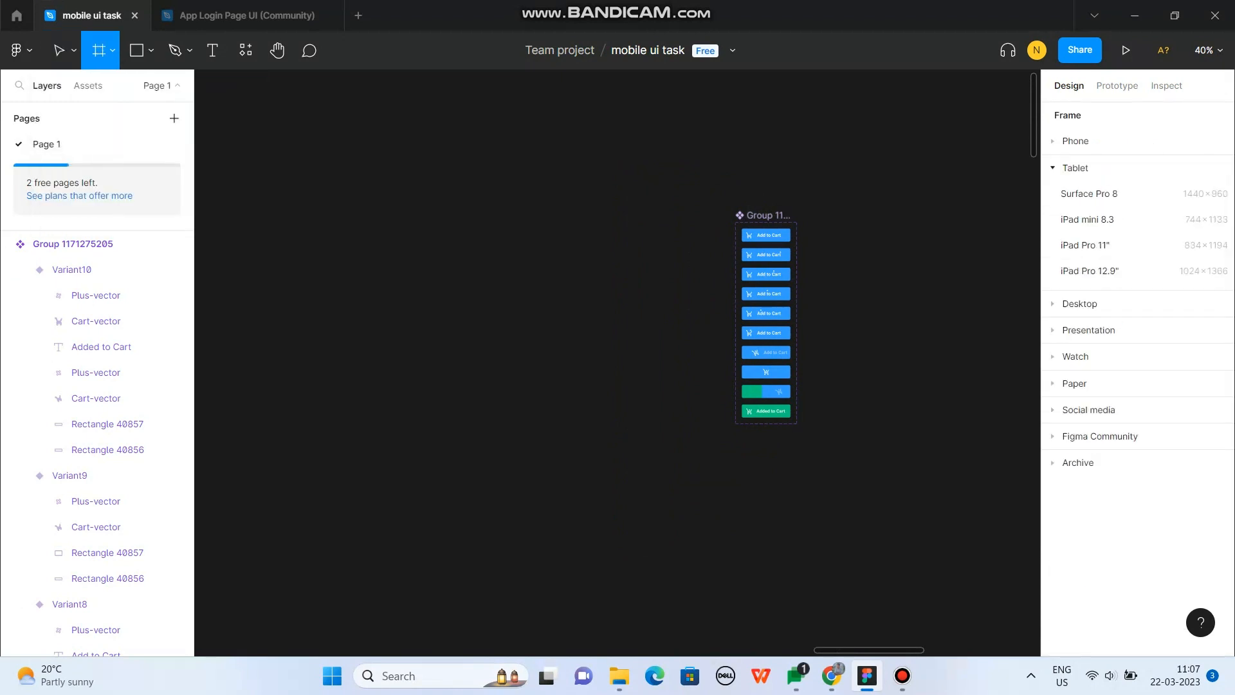
{"action": "left_click", "coordinate": [1091, 193]}
{"action": "left_click_drag", "start_coordinate": [868, 347], "coordinate": [720, 441]}
{"action": "key", "text": "ctrl+z"}
{"action": "key", "text": "ctrl+z"}
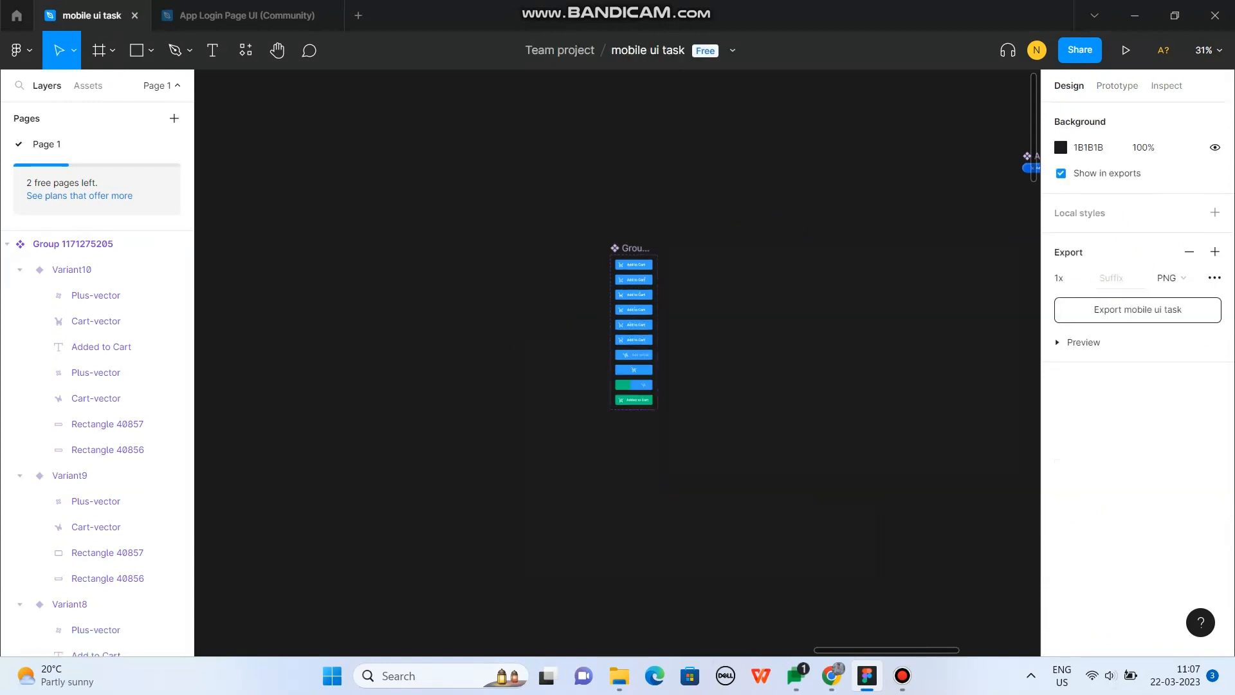
Step: Start adding a new frame on the canvas with the Frame tool
{"action": "left_click", "coordinate": [98, 50]}
{"action": "left_click", "coordinate": [112, 50]}
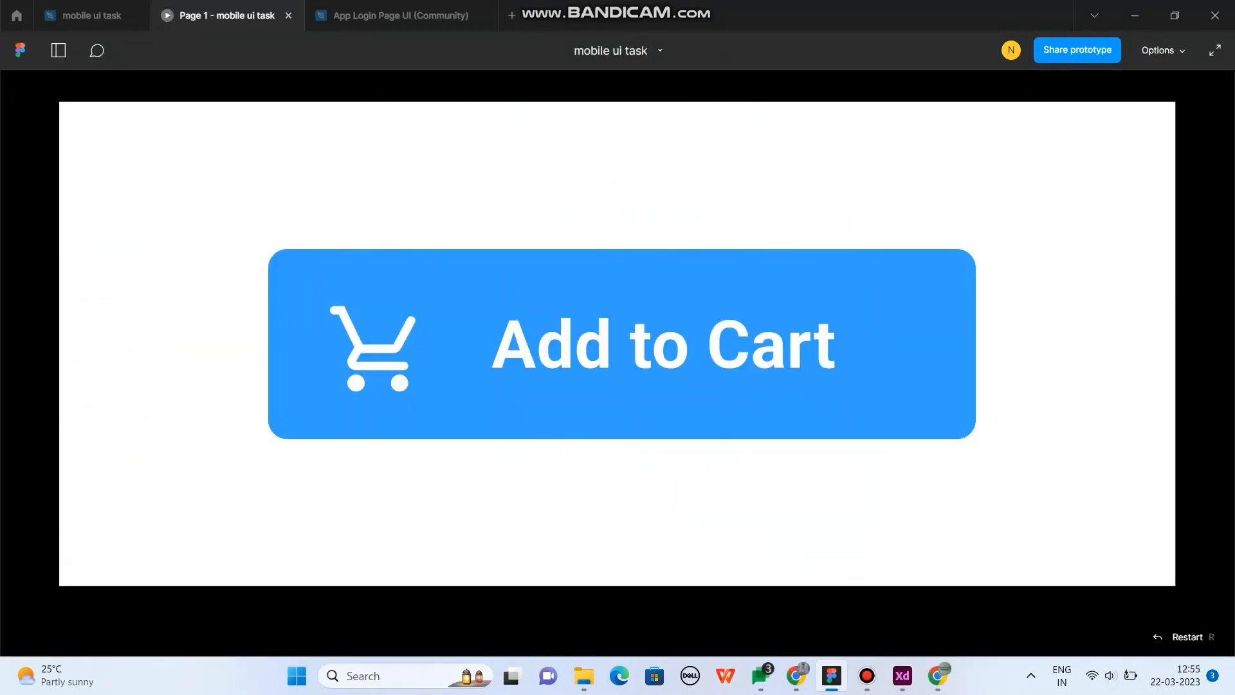